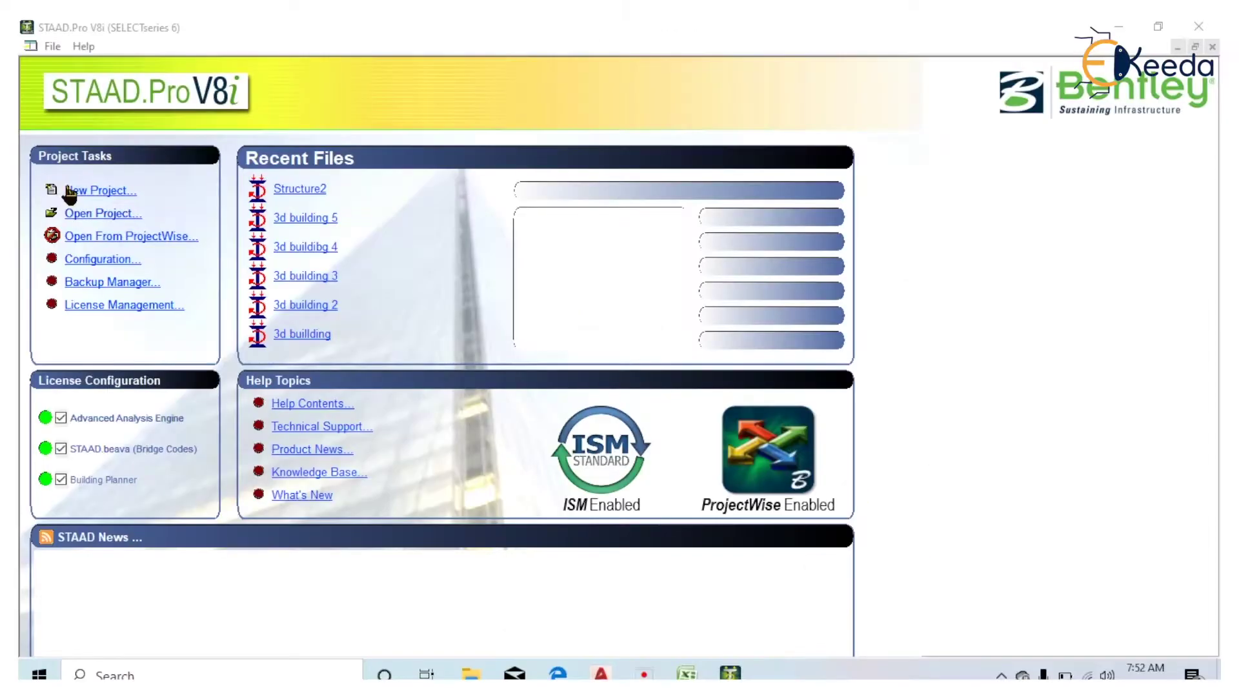
- Create a new Space project '3d building 6' in metres and kilonewtons, starting with Add Beam
{"action": "left_click", "coordinate": [72, 191]}
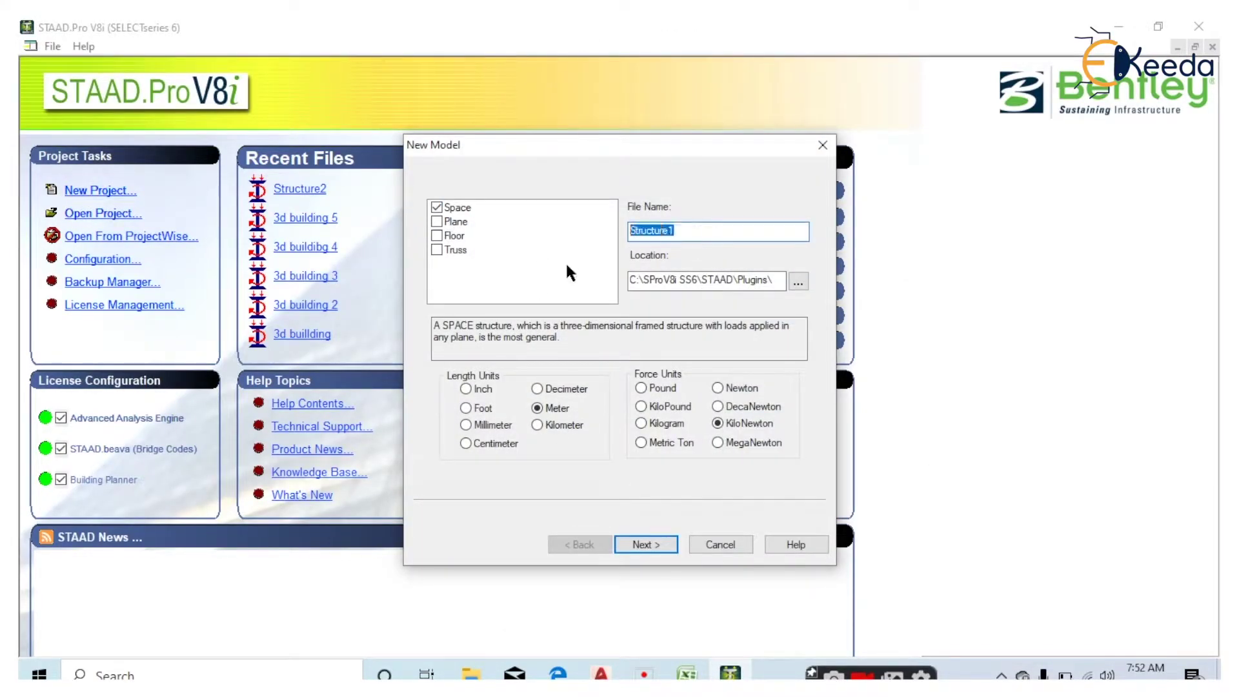
{"action": "type", "text": "3"}
{"action": "type", "text": "d buil"}
{"action": "type", "text": "ding"}
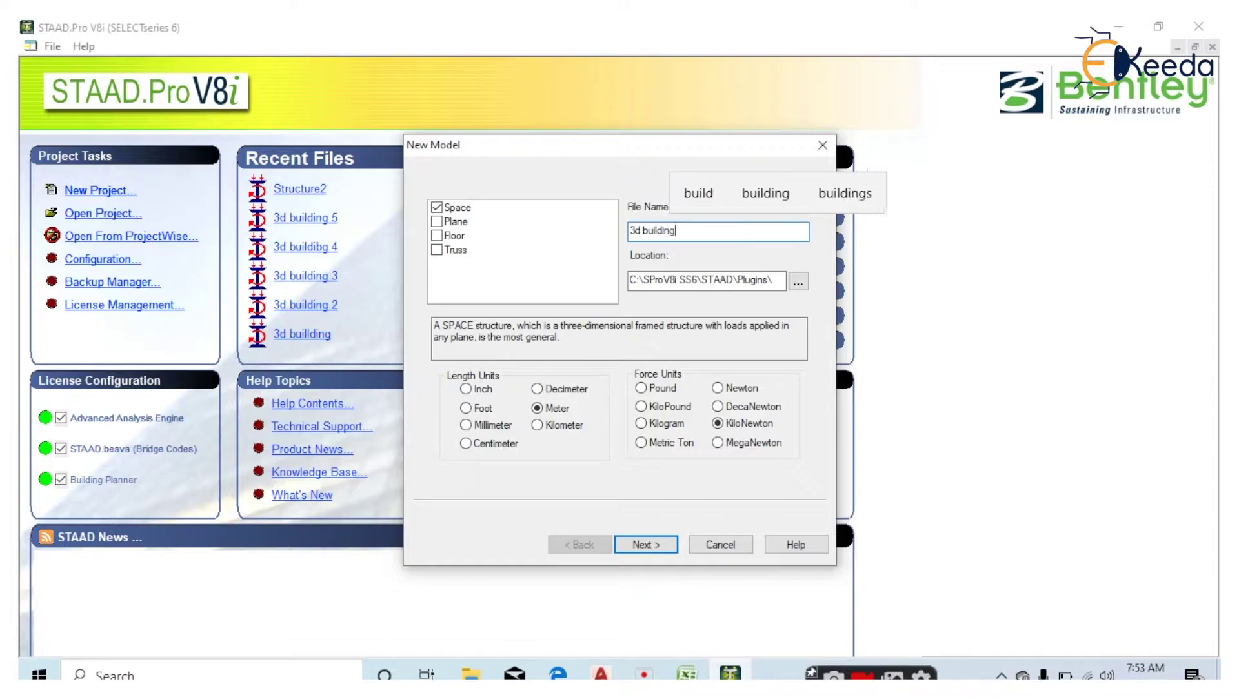
{"action": "type", "text": " 6"}
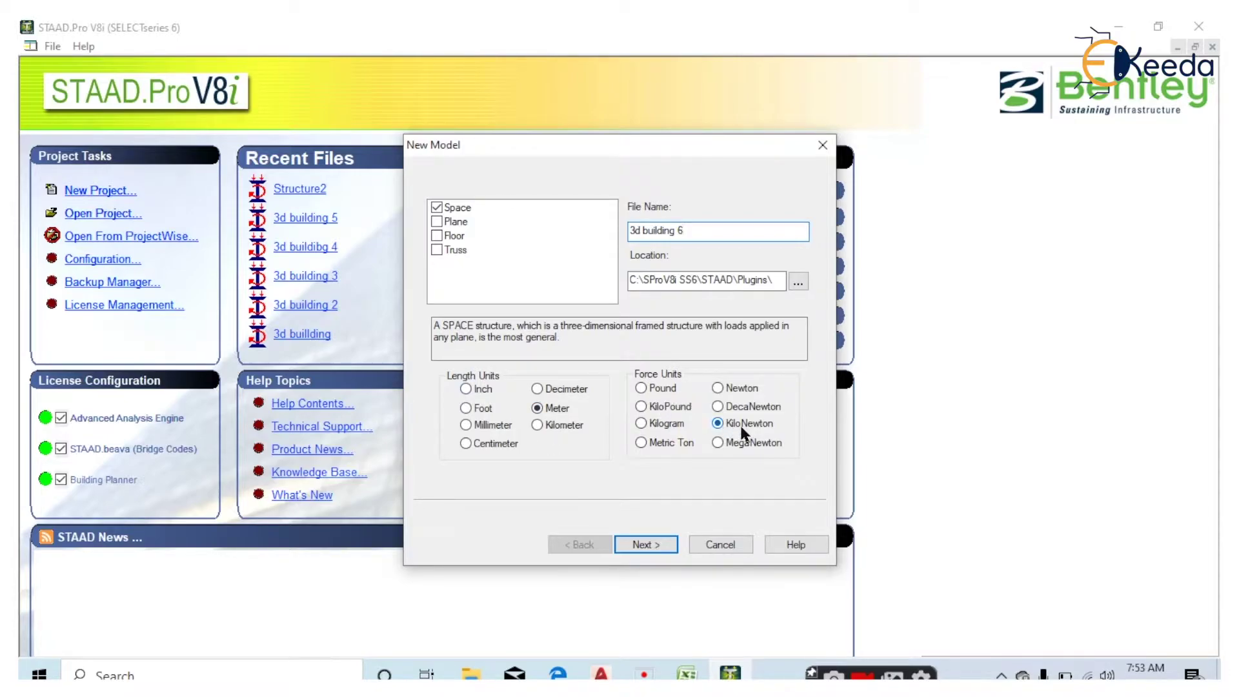
{"action": "left_click", "coordinate": [656, 544]}
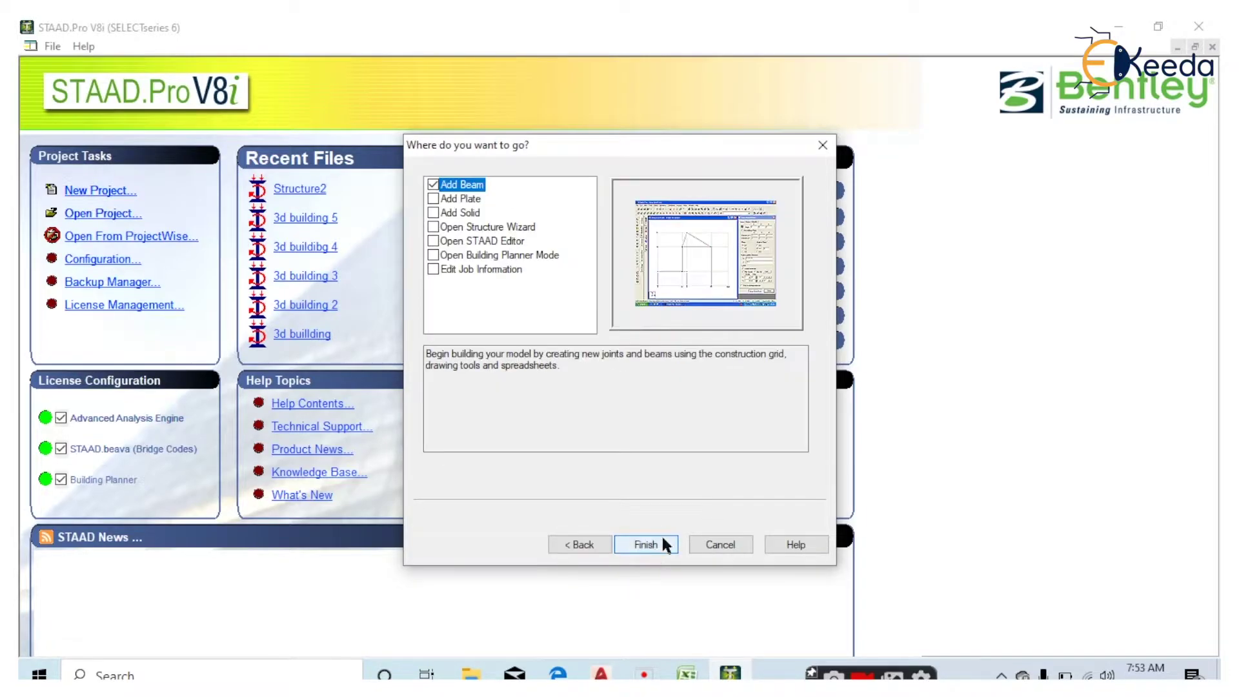
{"action": "left_click", "coordinate": [662, 538]}
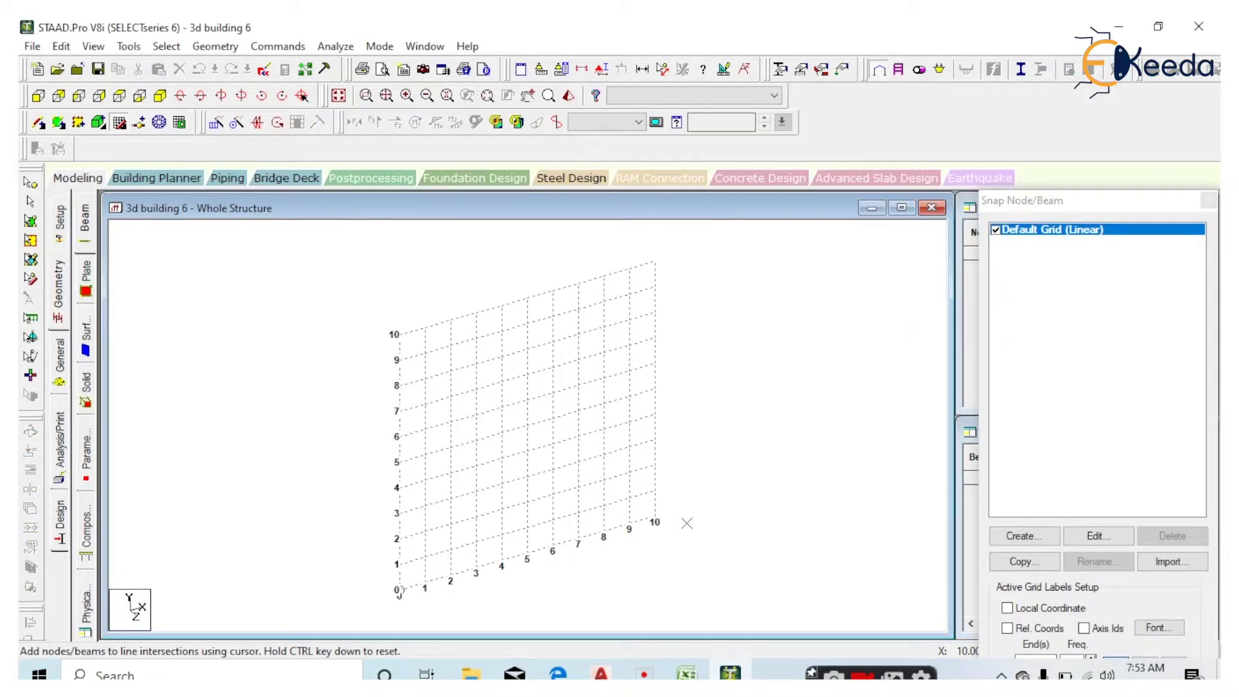
- Generate a 12 × 15 × 12 m Bay Frame with 4, 5 and 4 bays in the Structure Wizard
{"action": "left_click", "coordinate": [1208, 201]}
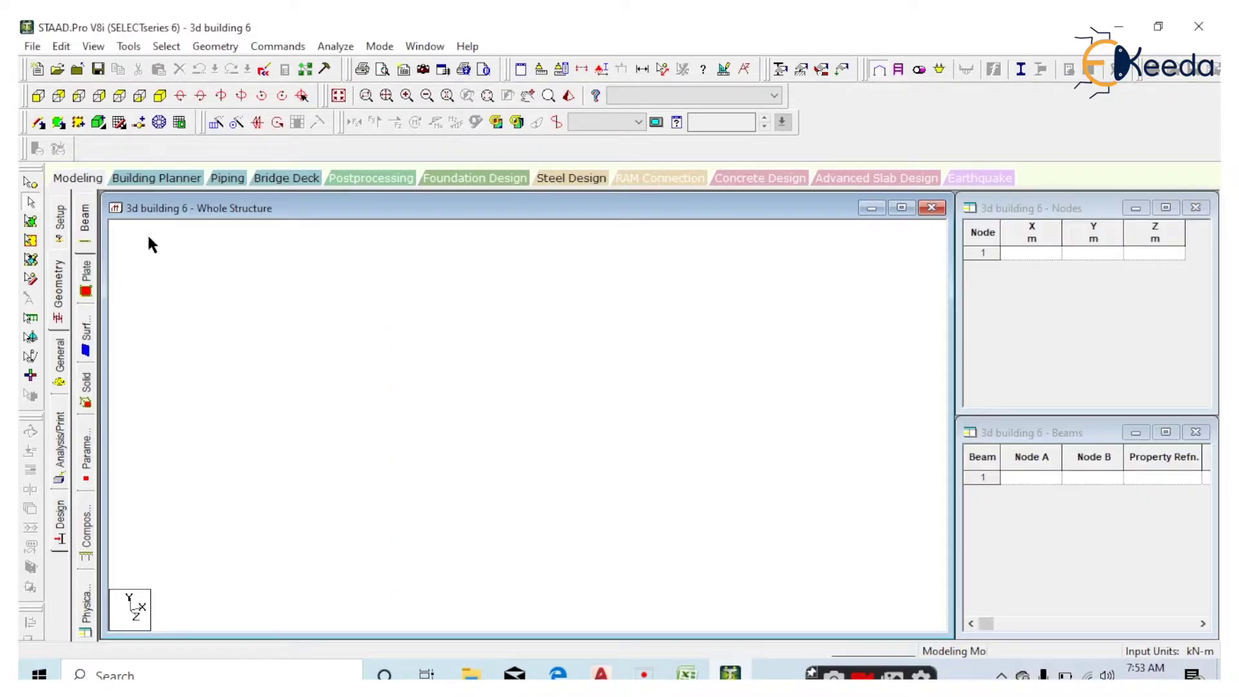
{"action": "left_click", "coordinate": [217, 46]}
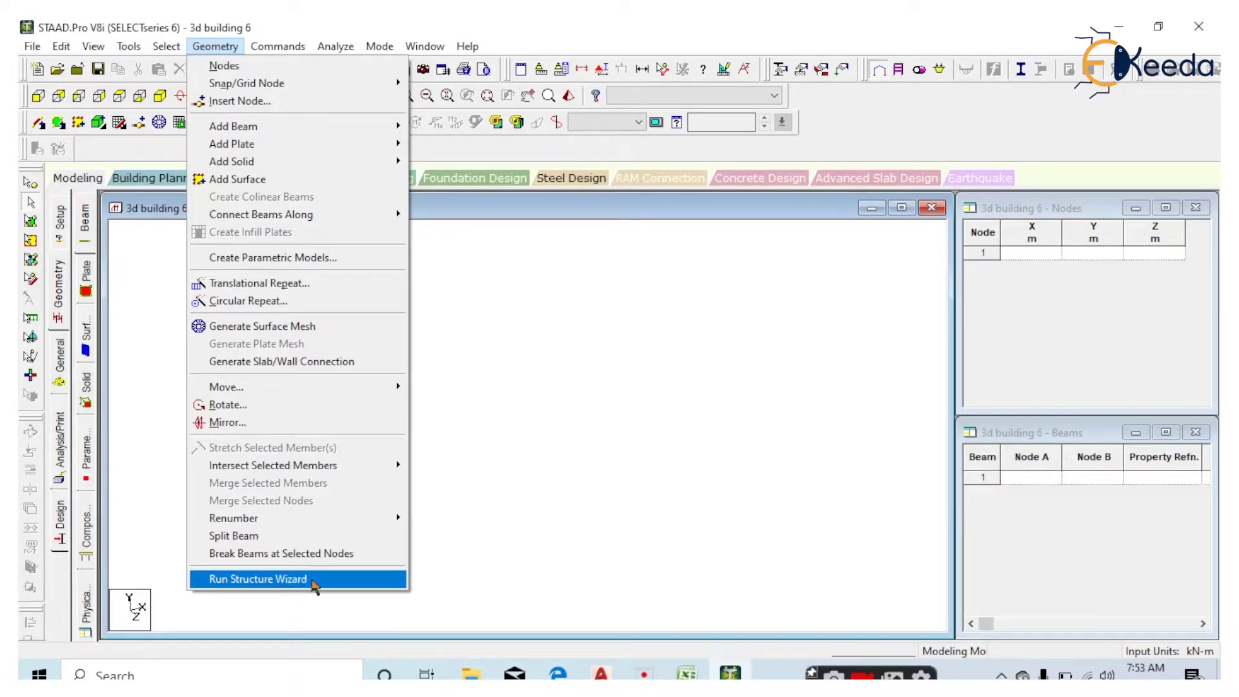
{"action": "left_click", "coordinate": [314, 580]}
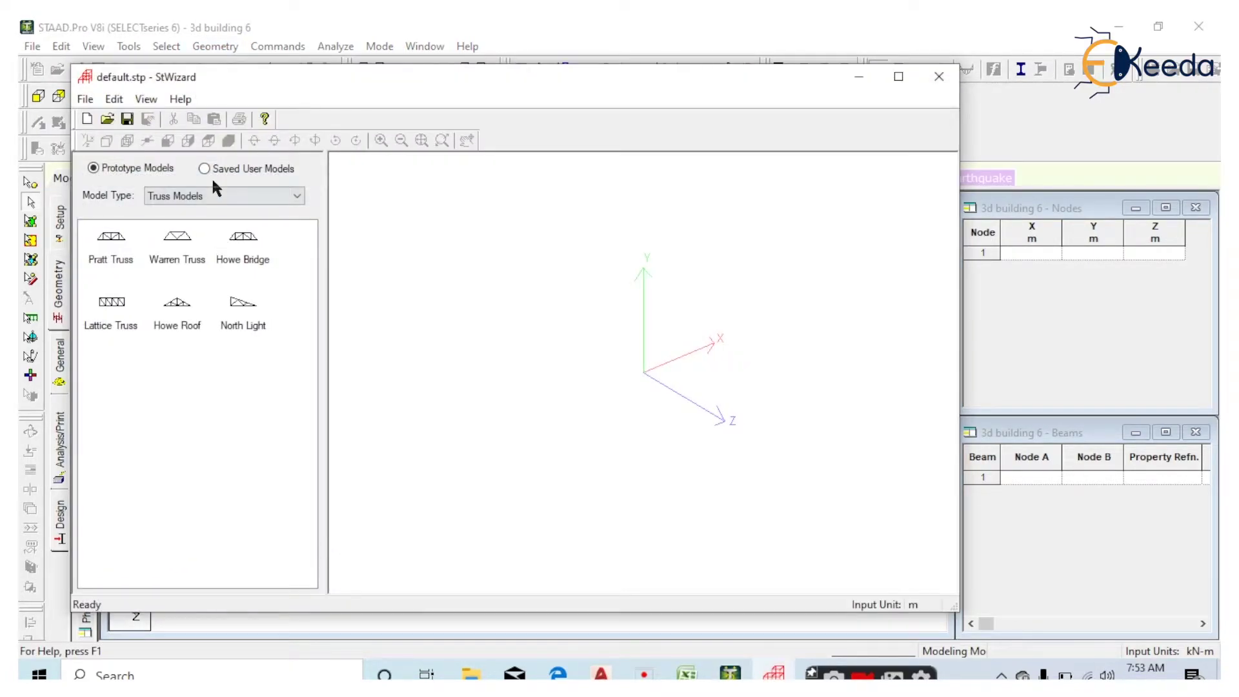
{"action": "left_click", "coordinate": [212, 193]}
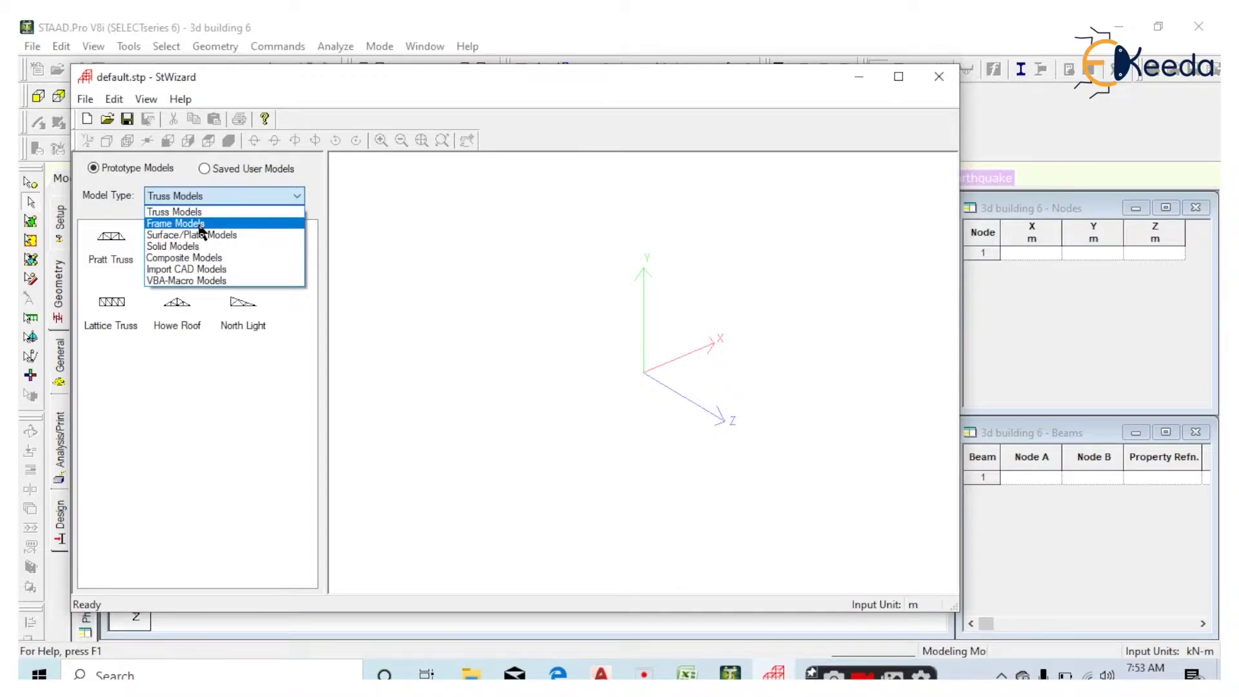
{"action": "left_click", "coordinate": [202, 226]}
{"action": "left_click", "coordinate": [121, 250]}
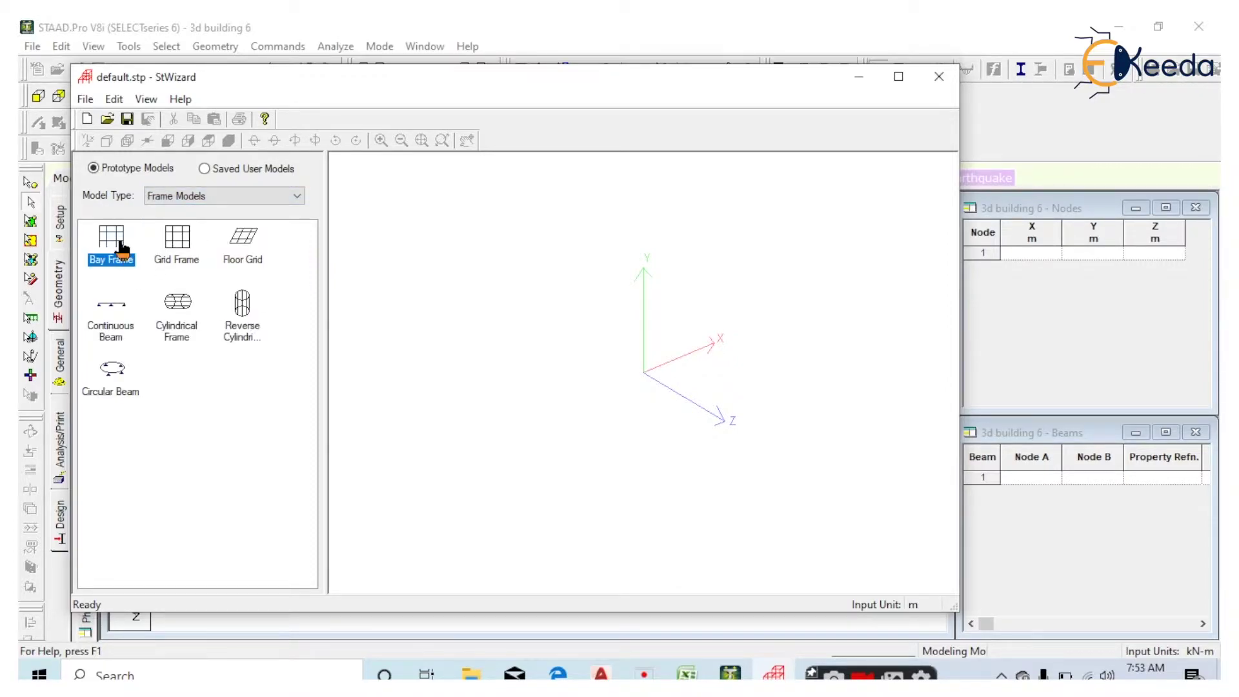
{"action": "double_click", "coordinate": [121, 250]}
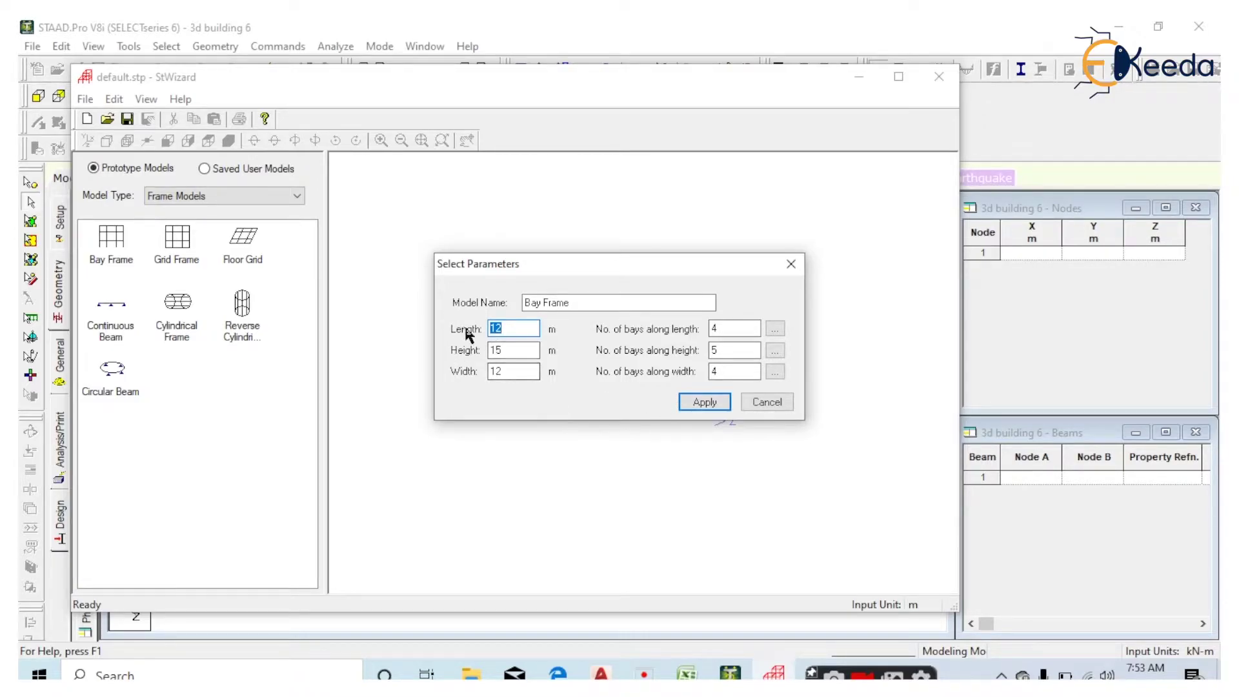
{"action": "left_click", "coordinate": [705, 401]}
{"action": "mouse_move", "coordinate": [456, 332]}
{"action": "left_mouse_down"}
{"action": "mouse_move", "coordinate": [607, 455]}
{"action": "mouse_move", "coordinate": [394, 223]}
{"action": "left_mouse_up"}
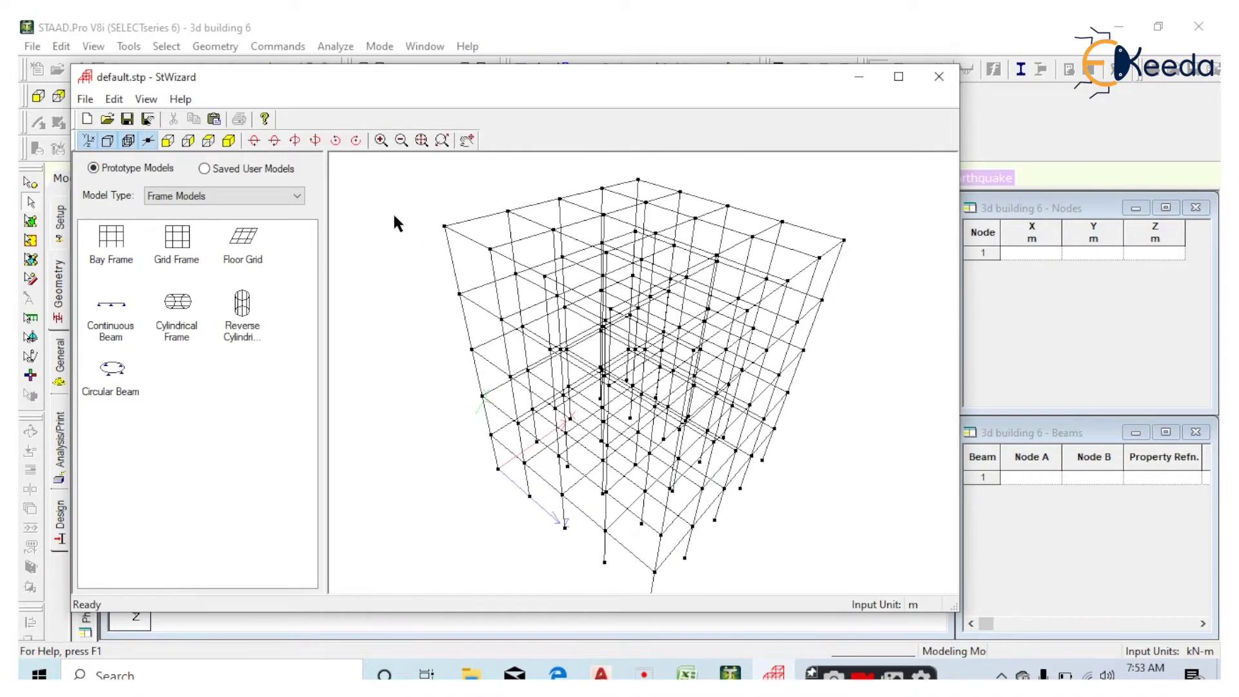
- Merge the generated frame into the STAAD.Pro model at the origin
{"action": "left_click", "coordinate": [213, 121]}
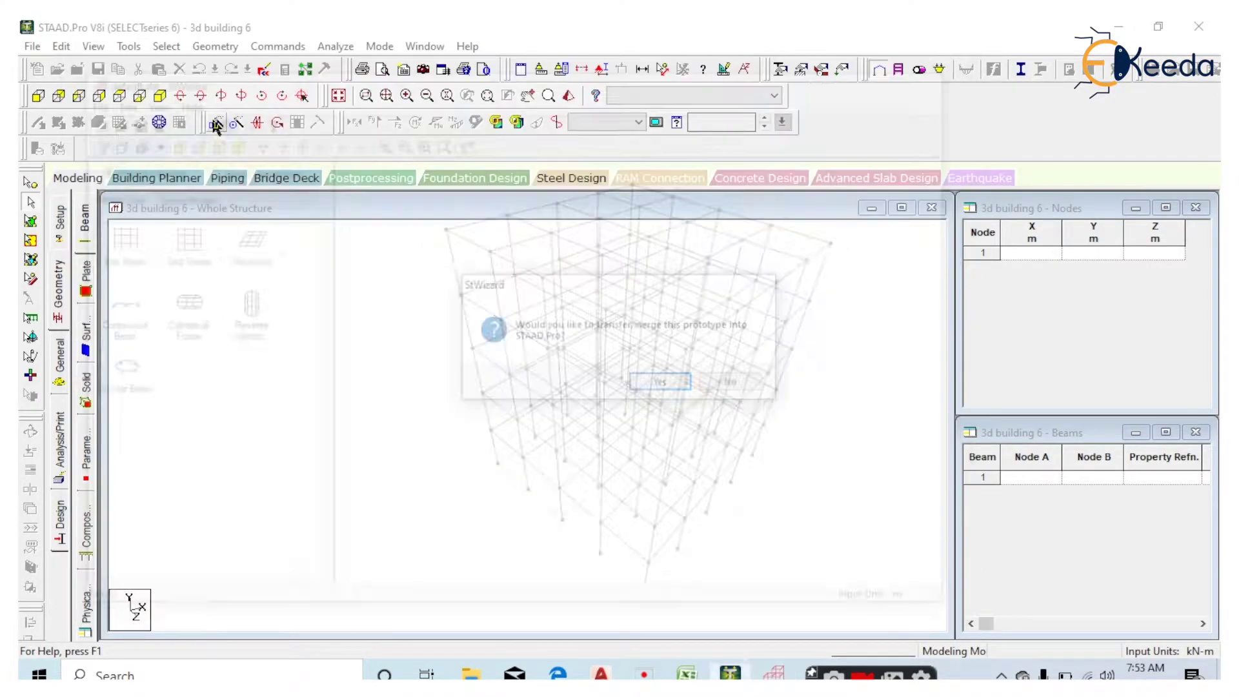
{"action": "left_click", "coordinate": [654, 385]}
{"action": "left_click", "coordinate": [700, 275]}
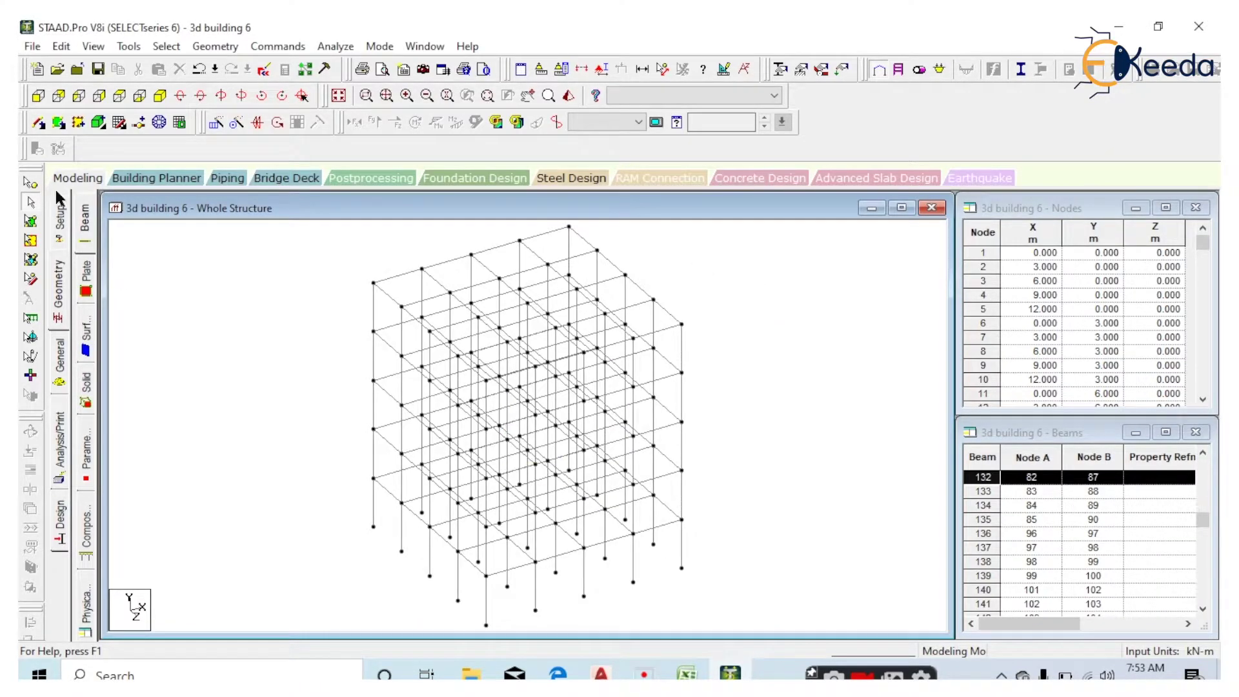
- Select the five floor beam rows in front view and fill their grids with plates
{"action": "left_click", "coordinate": [38, 97]}
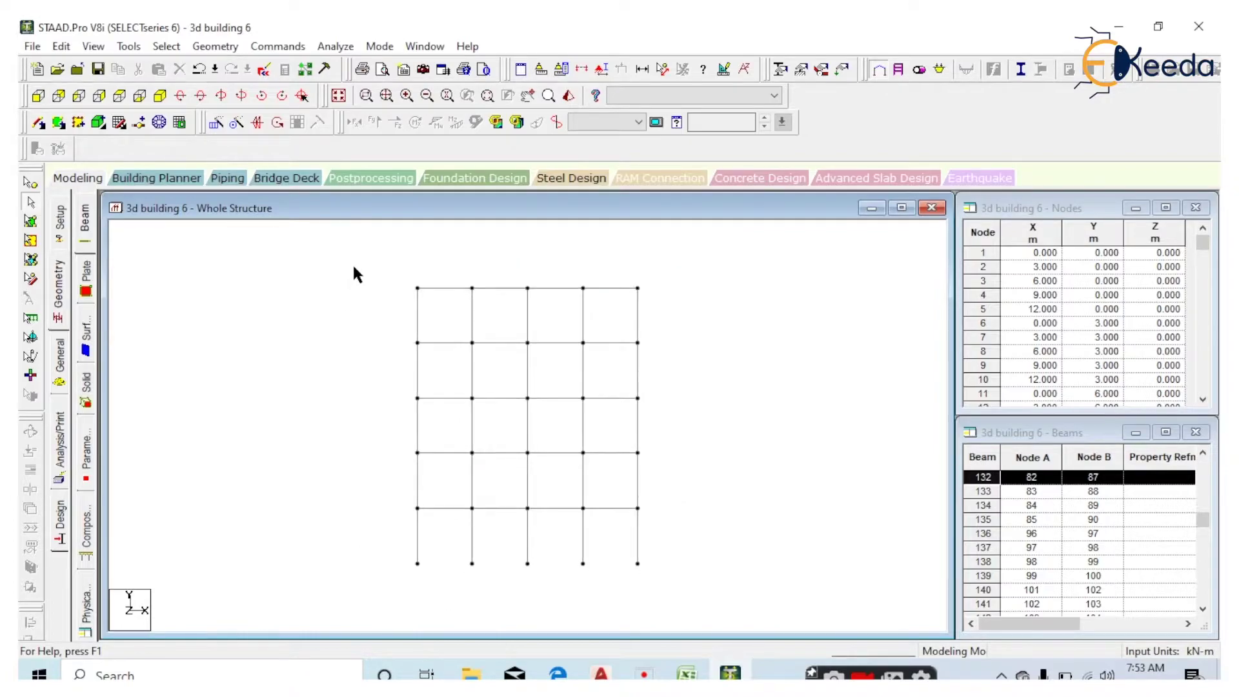
{"action": "left_click_drag", "start_coordinate": [352, 266], "coordinate": [694, 304]}
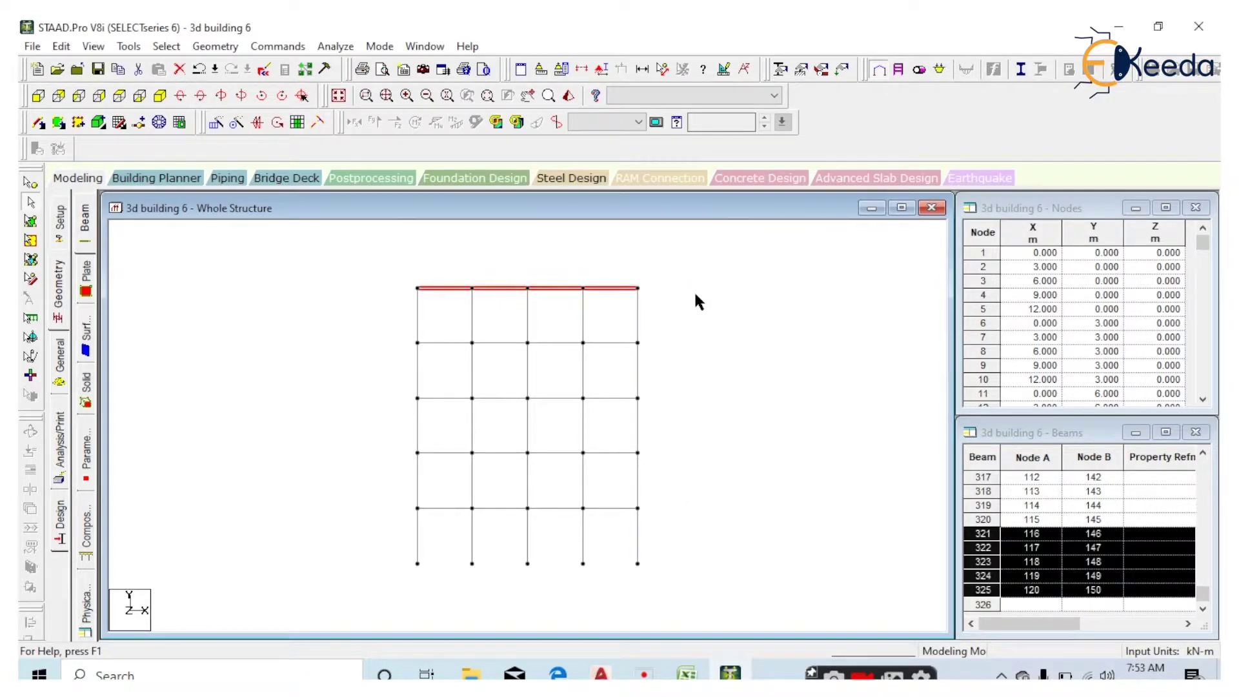
{"action": "left_click_drag", "start_coordinate": [383, 332], "coordinate": [663, 351], "text": "ctrl"}
{"action": "left_click_drag", "start_coordinate": [381, 390], "coordinate": [664, 407], "text": "ctrl"}
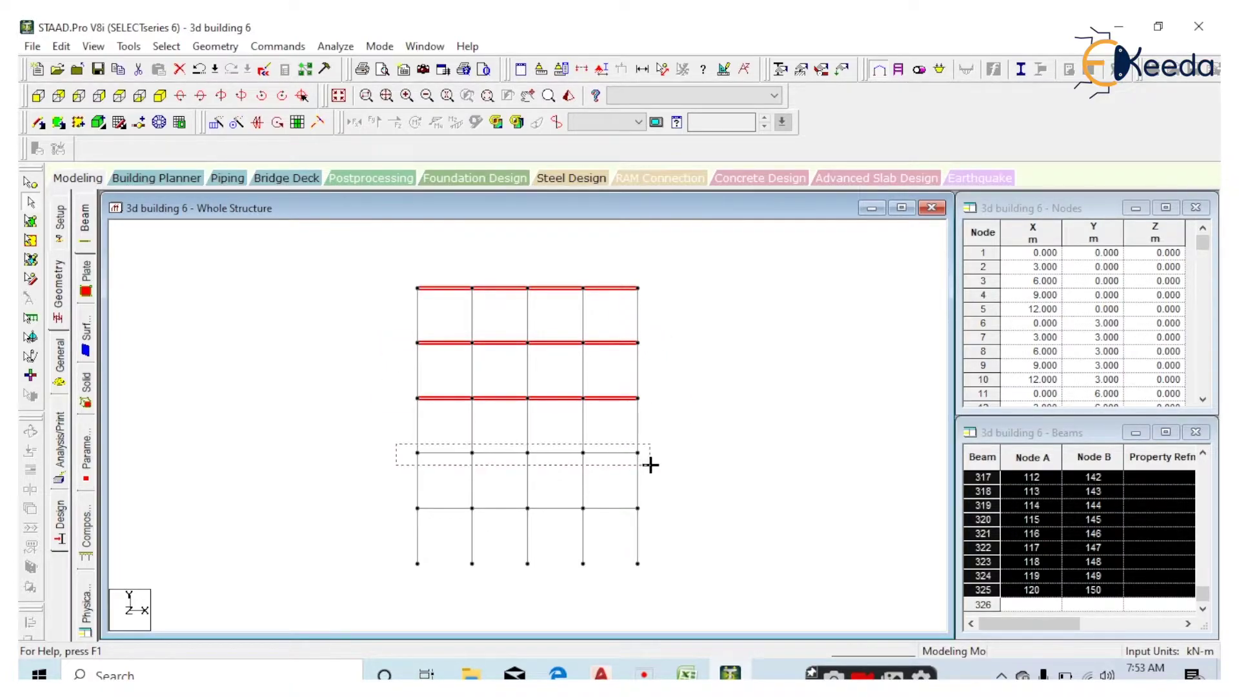
{"action": "left_click_drag", "start_coordinate": [436, 453], "coordinate": [653, 462], "text": "ctrl"}
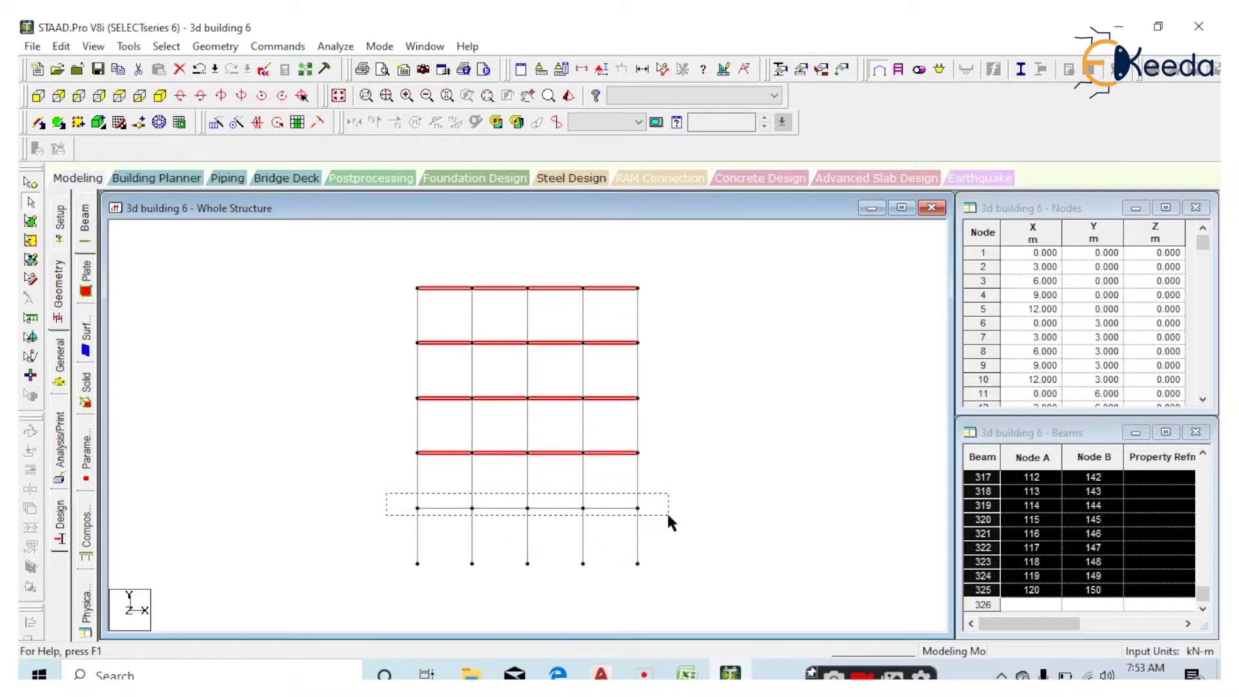
{"action": "left_click_drag", "start_coordinate": [392, 491], "coordinate": [667, 514], "text": "ctrl"}
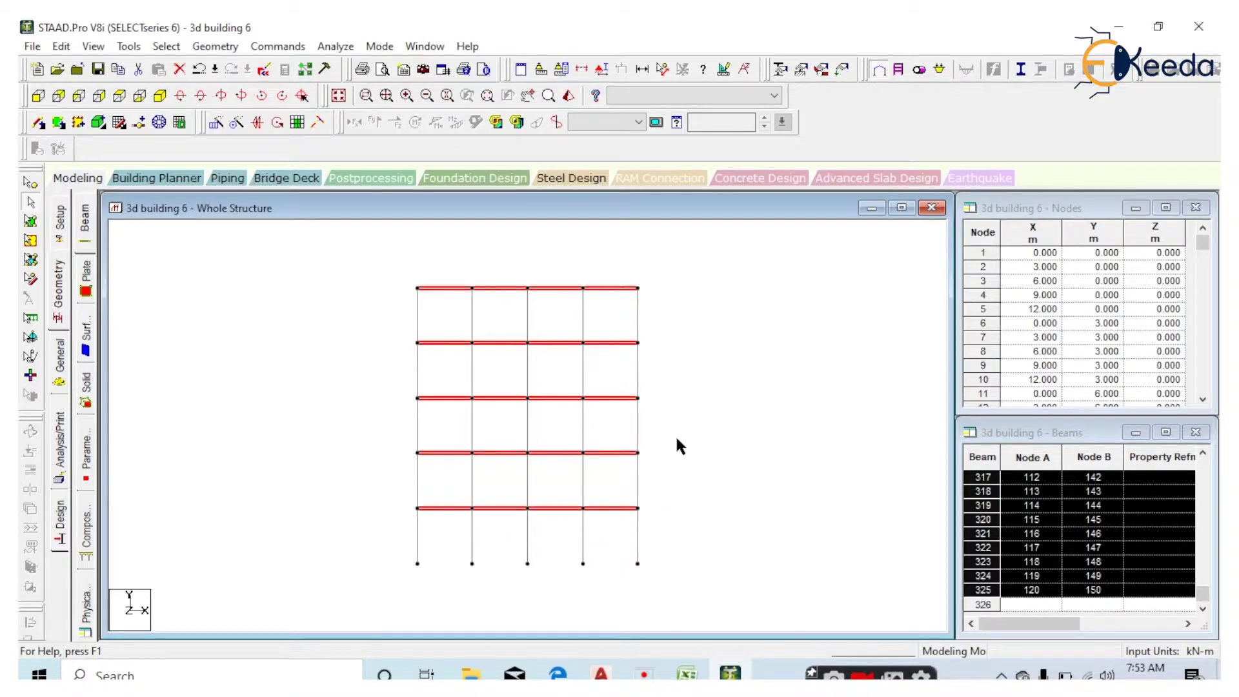
{"action": "left_click", "coordinate": [300, 127]}
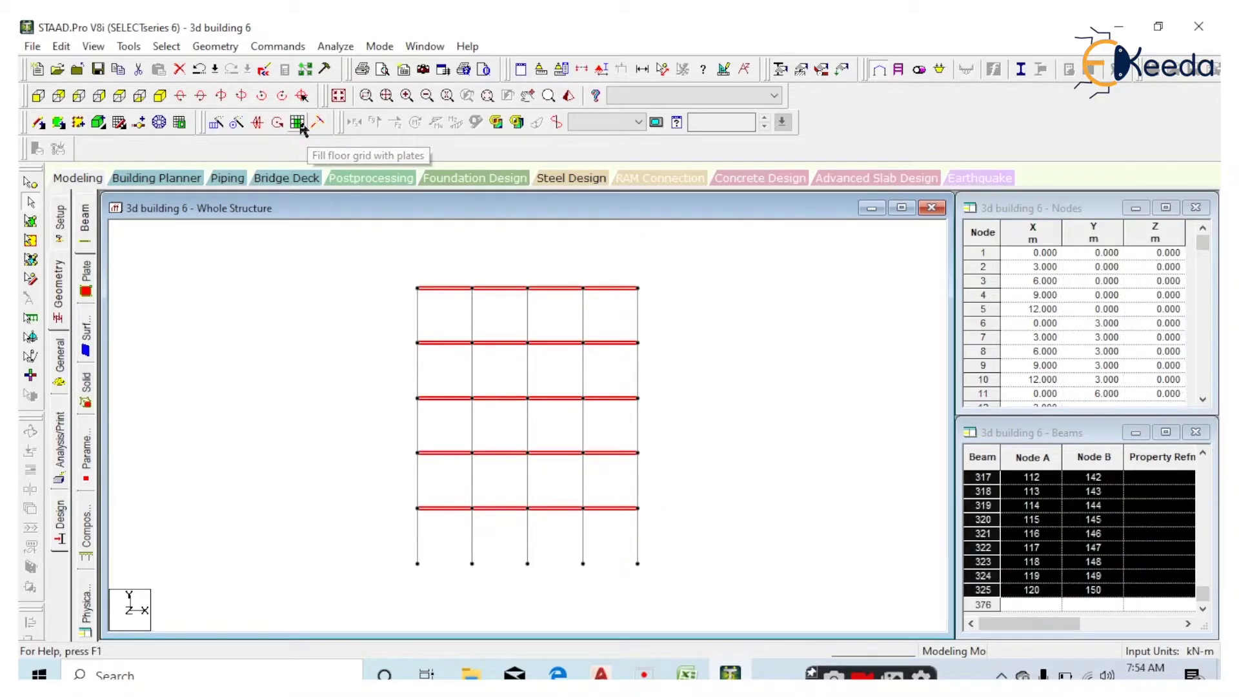
{"action": "left_click", "coordinate": [681, 383]}
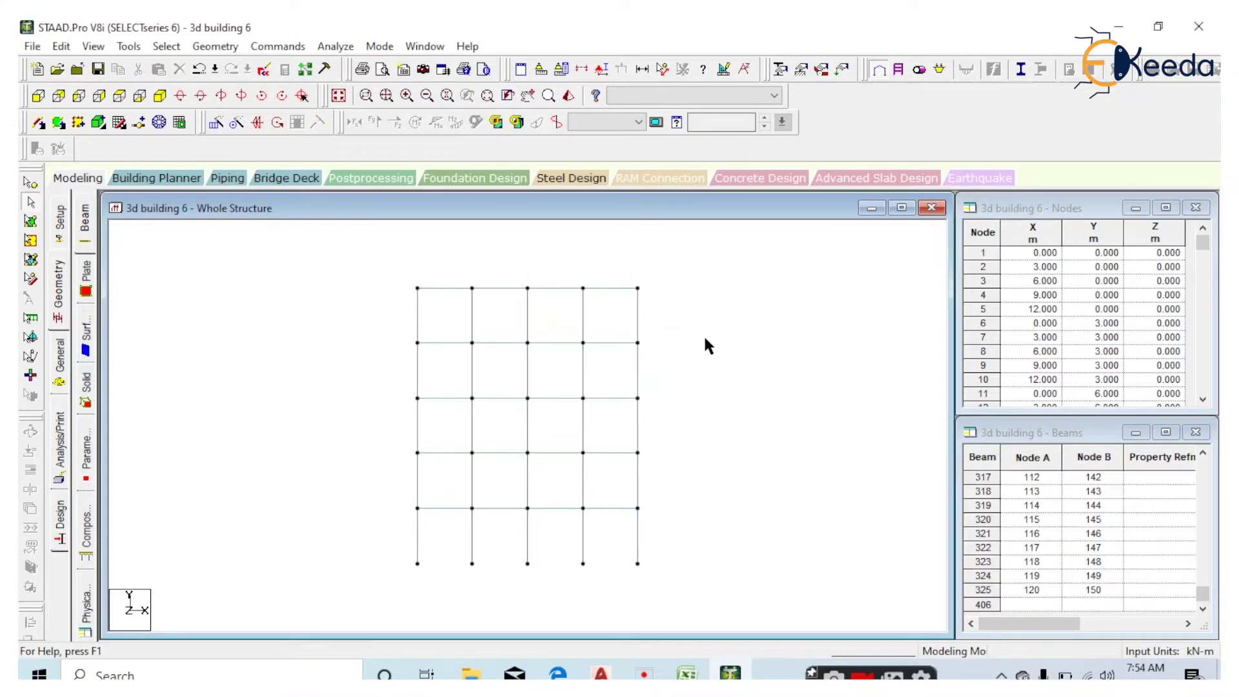
- Inspect the floor plates in a 3D rendered view, then close it
{"action": "right_click", "coordinate": [704, 334]}
{"action": "left_click", "coordinate": [759, 647]}
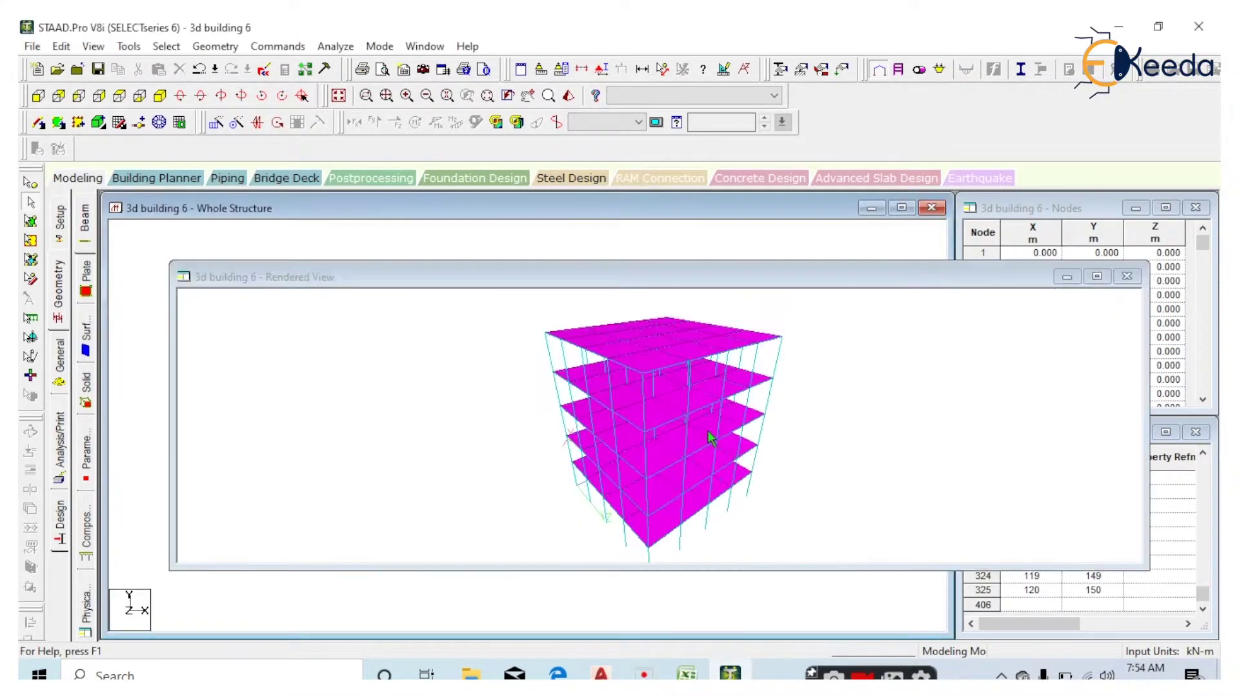
{"action": "left_click_drag", "start_coordinate": [711, 437], "coordinate": [729, 366]}
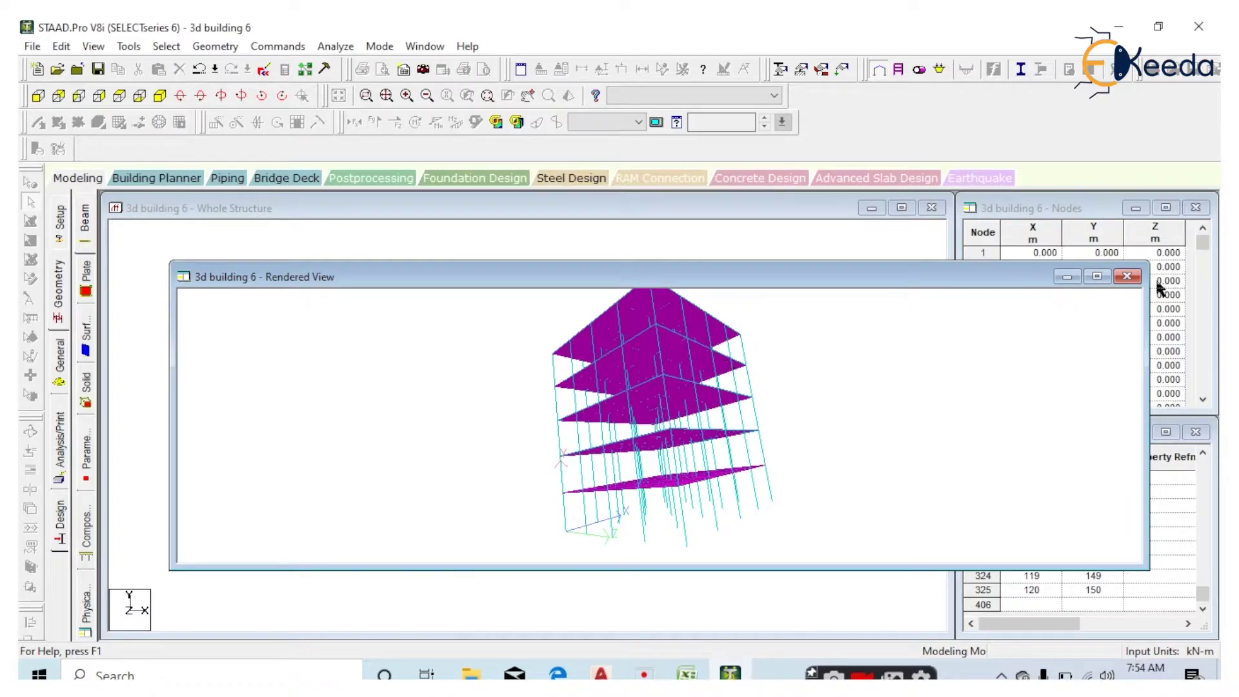
{"action": "left_click", "coordinate": [1127, 277]}
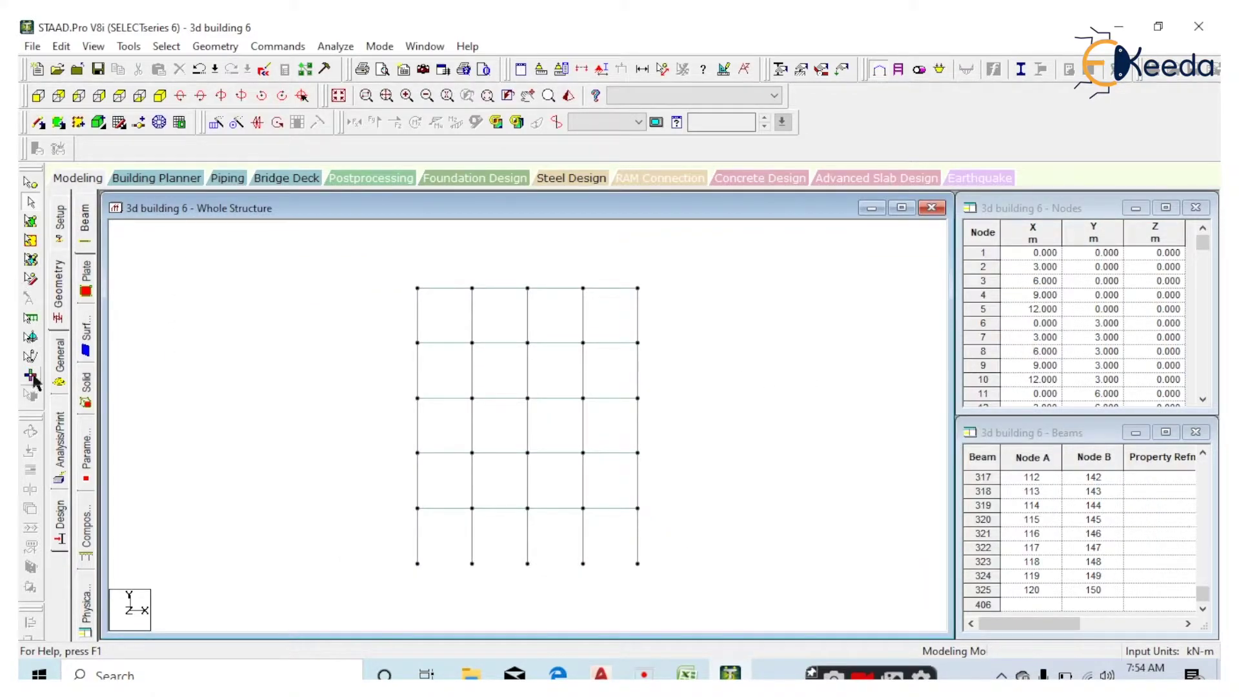
- Add a 0.40 × 0.40 m rectangular concrete section
{"action": "left_click", "coordinate": [64, 372]}
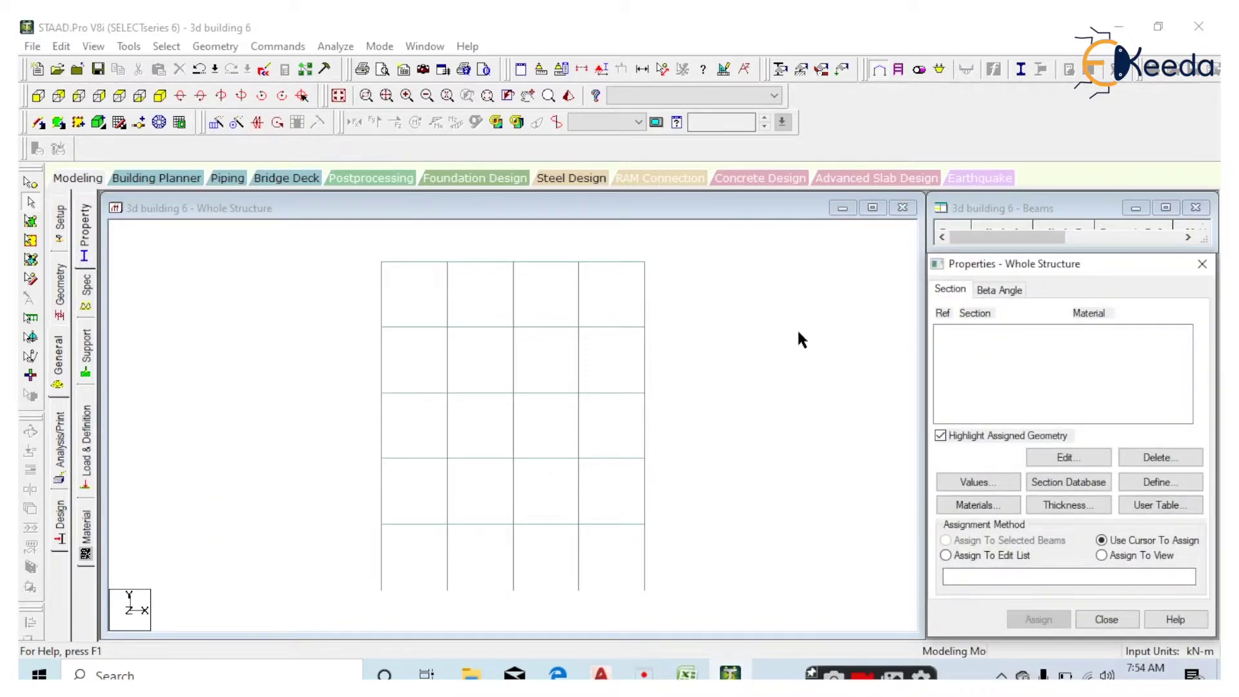
{"action": "left_click", "coordinate": [1194, 490]}
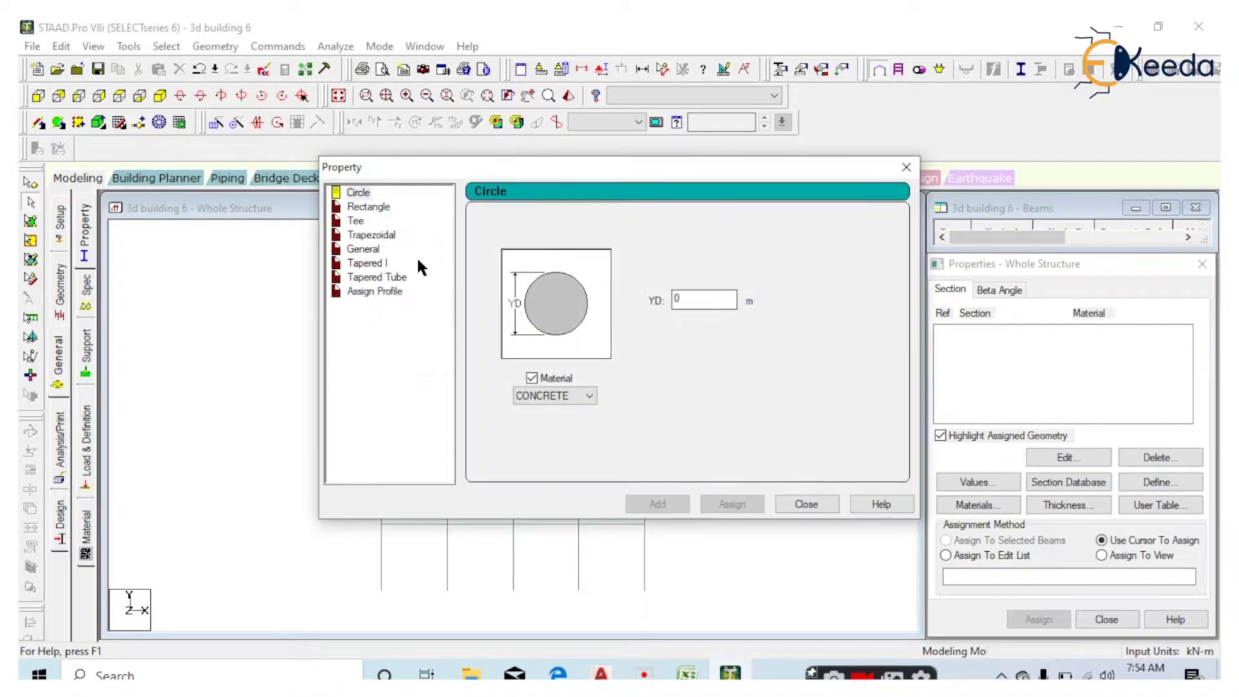
{"action": "left_click", "coordinate": [362, 209]}
{"action": "left_click", "coordinate": [724, 285]}
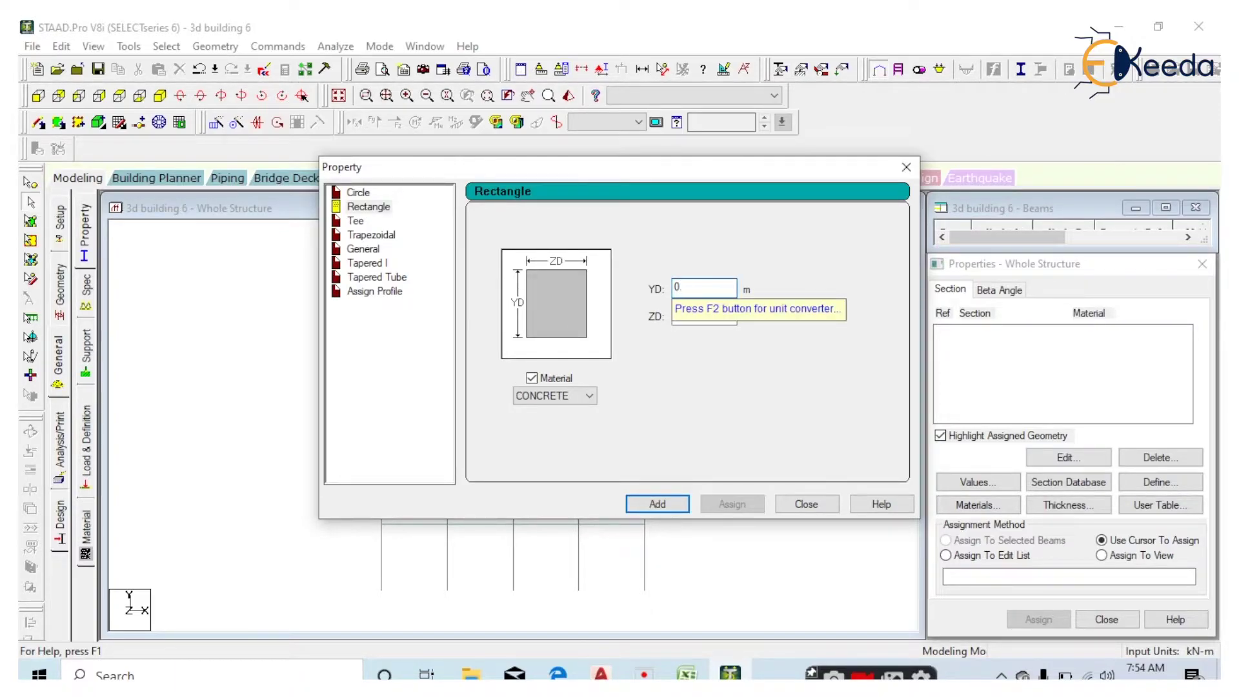
{"action": "type", "text": ".4."}
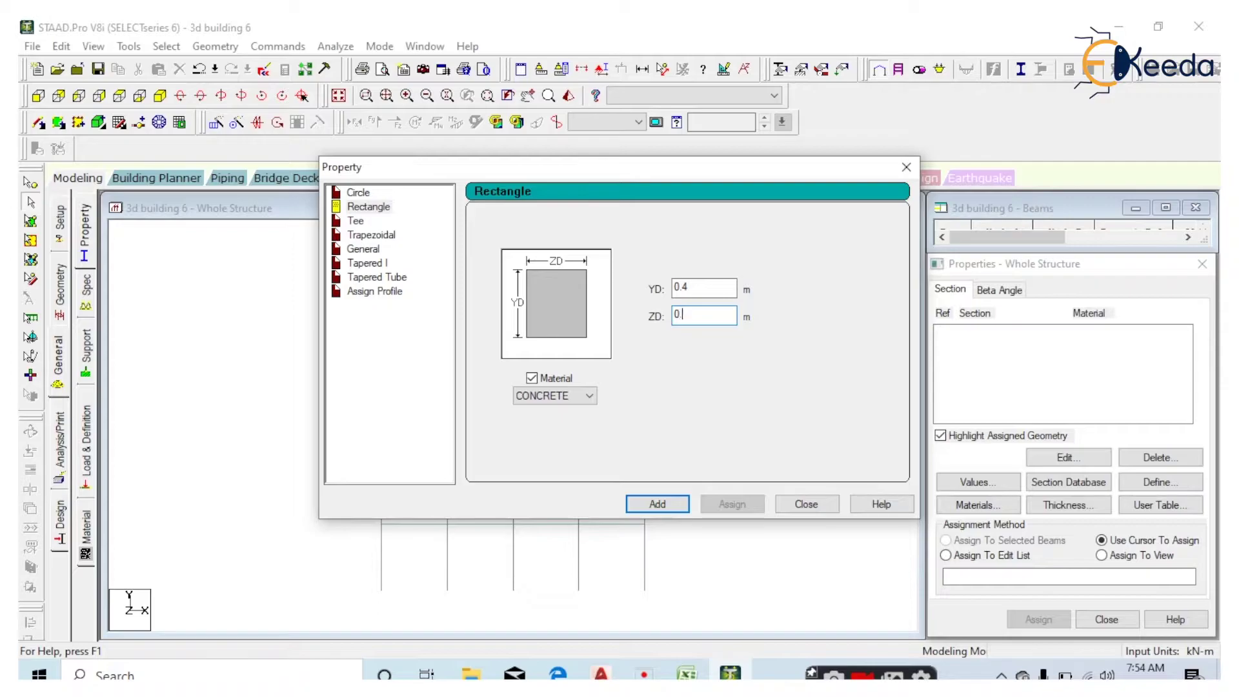
{"action": "type", "text": "4"}
{"action": "left_click", "coordinate": [683, 502]}
- Add a 0.35 × 0.25 m rectangular concrete section and close the dialog
{"action": "double_click", "coordinate": [713, 285]}
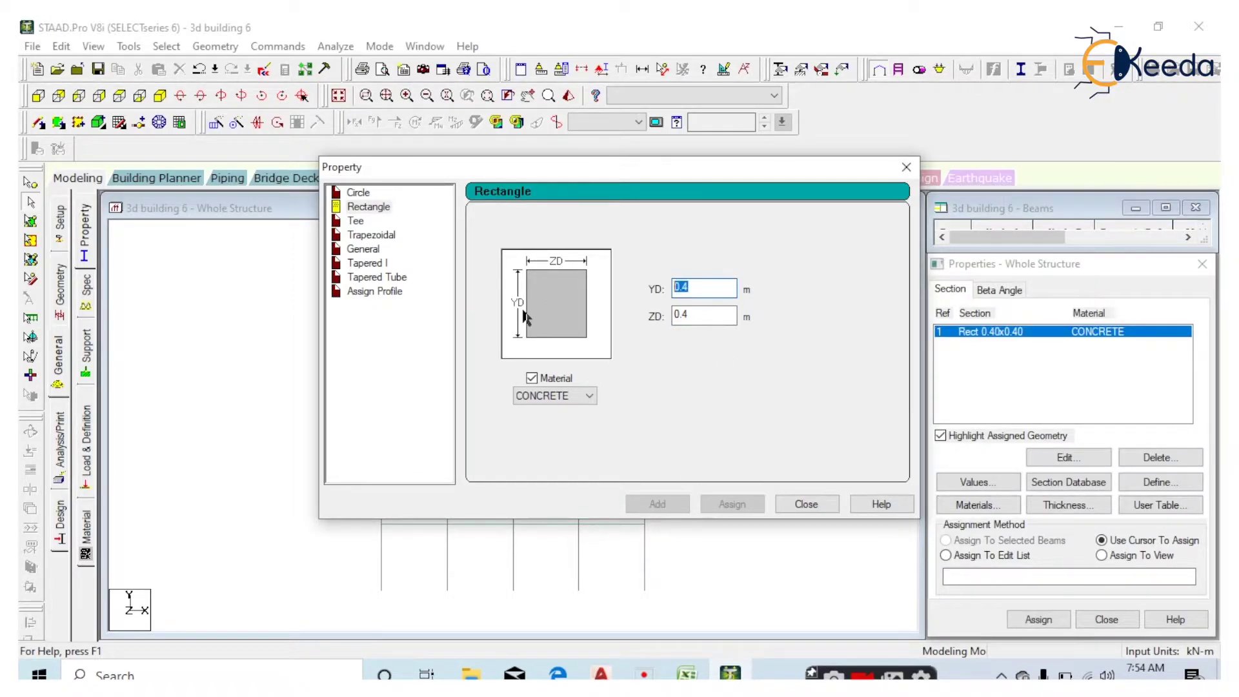
{"action": "key", "text": "BackSpace"}
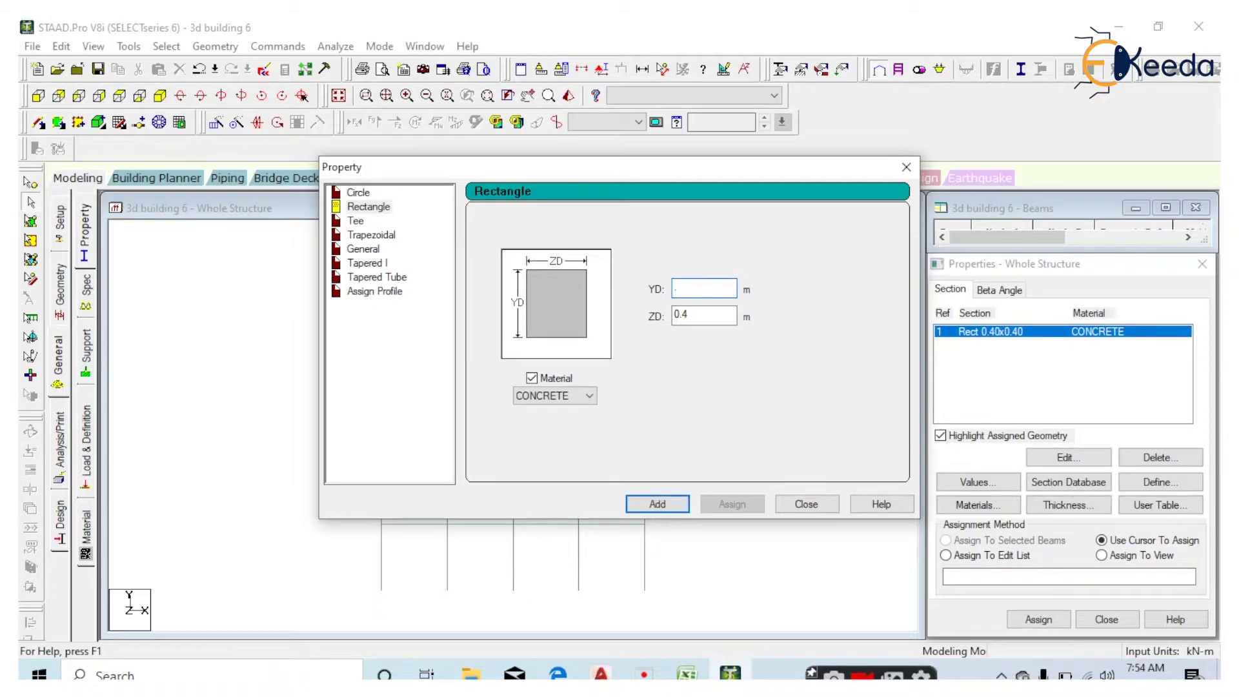
{"action": "type", "text": "35"}
{"action": "double_click", "coordinate": [702, 315]}
{"action": "type", "text": ".25"}
{"action": "left_click", "coordinate": [684, 504]}
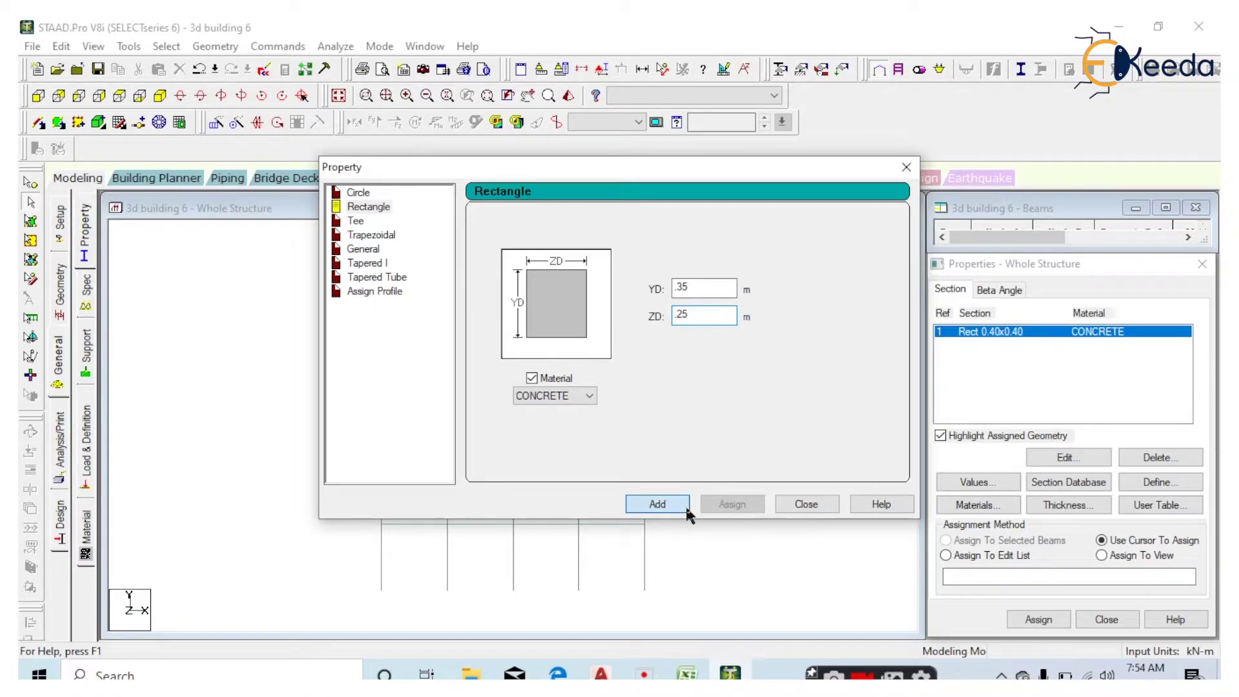
{"action": "left_click", "coordinate": [825, 501]}
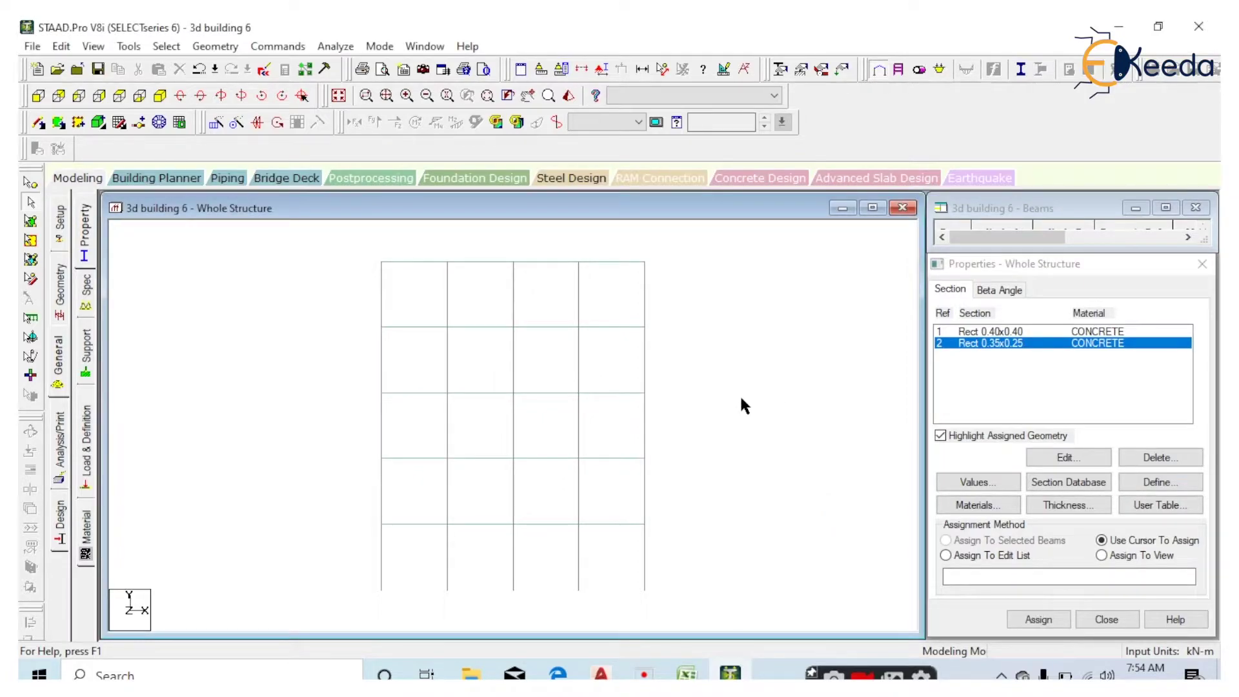
- Add a 0.12 m plate thickness for all nodes and close the thickness dialog
{"action": "left_click", "coordinate": [1089, 505]}
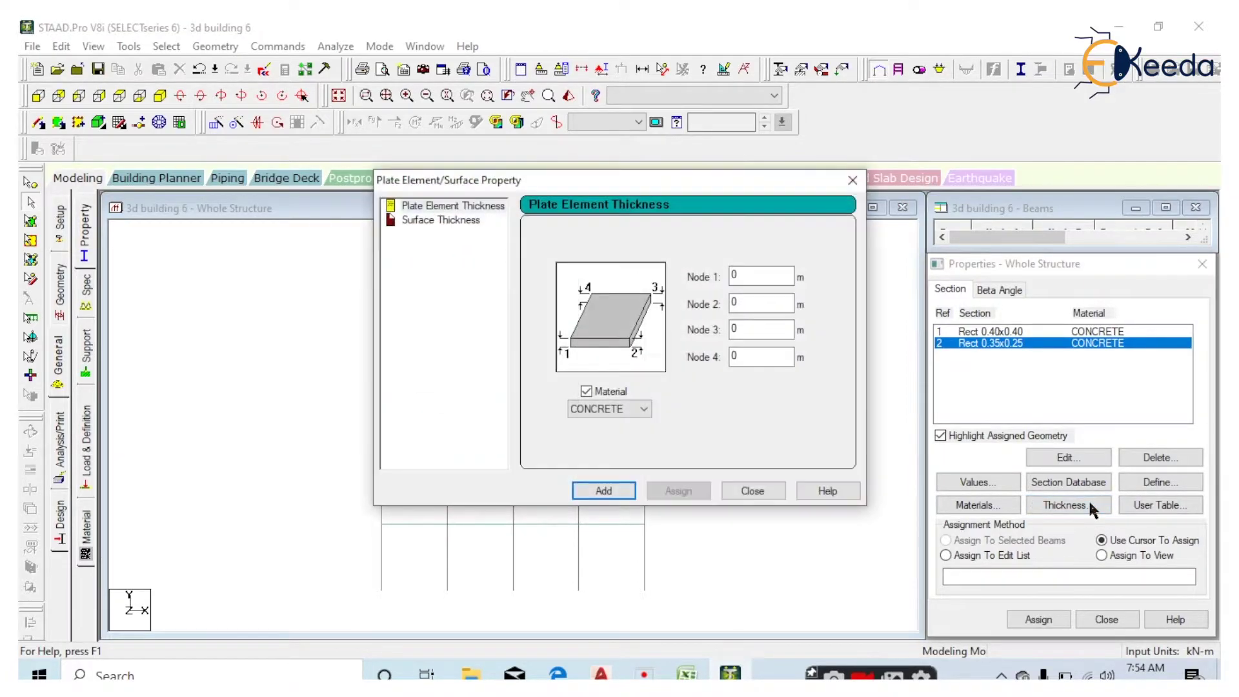
{"action": "left_click", "coordinate": [747, 278]}
{"action": "type", "text": ".12"}
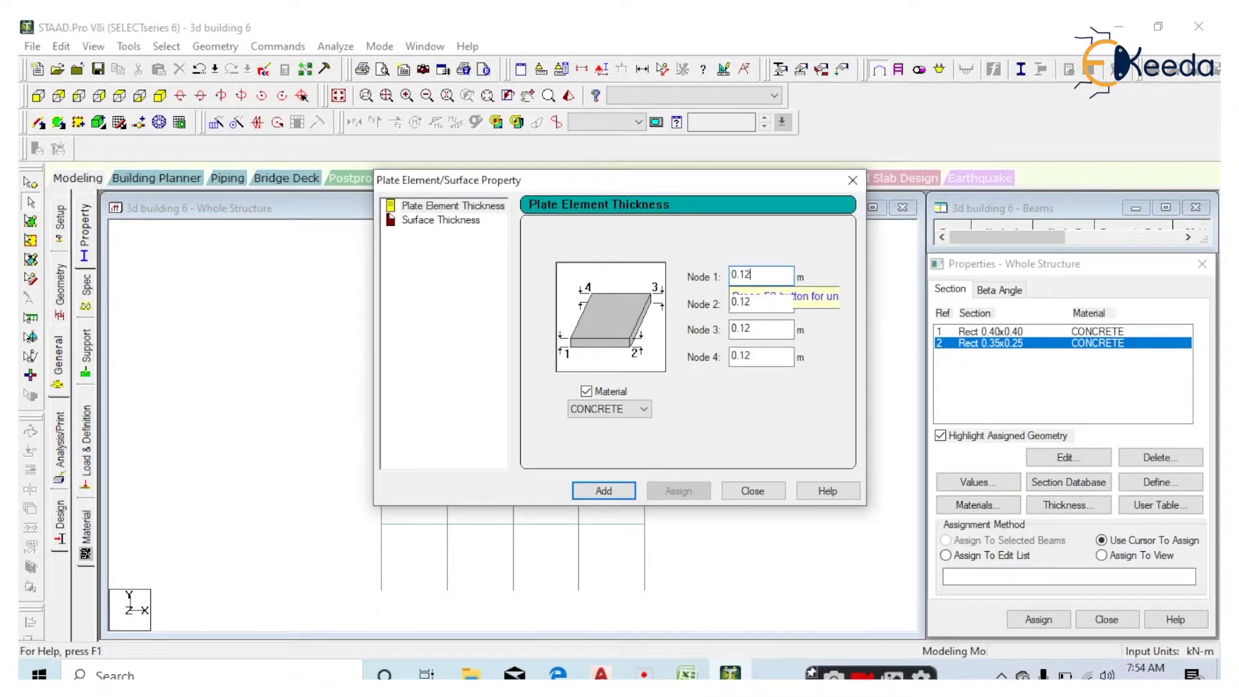
{"action": "left_click", "coordinate": [592, 490]}
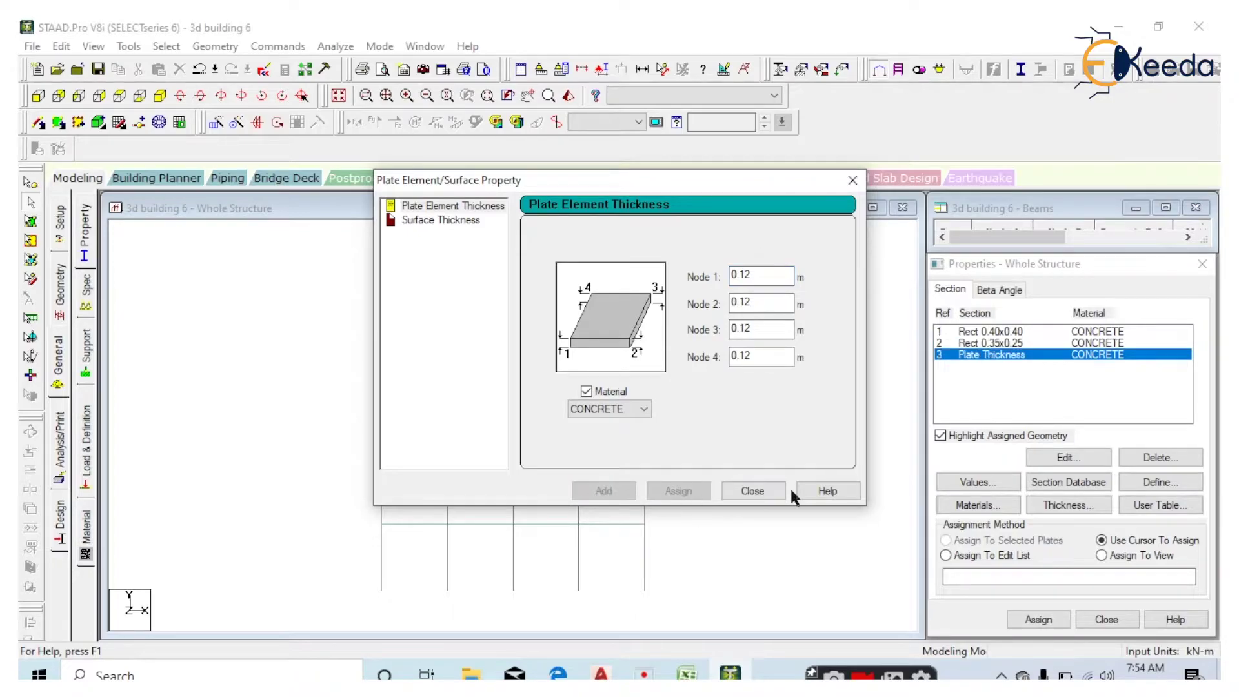
{"action": "left_click", "coordinate": [752, 490]}
{"action": "left_click", "coordinate": [996, 332]}
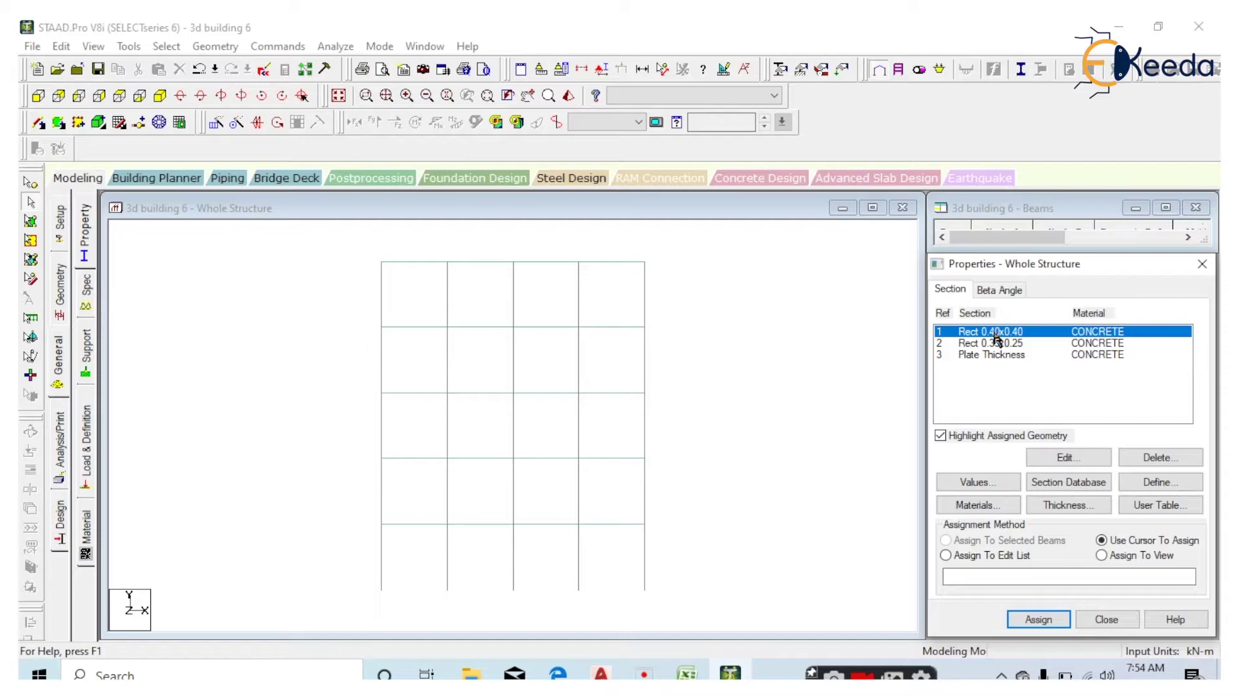
{"action": "left_click", "coordinate": [999, 343]}
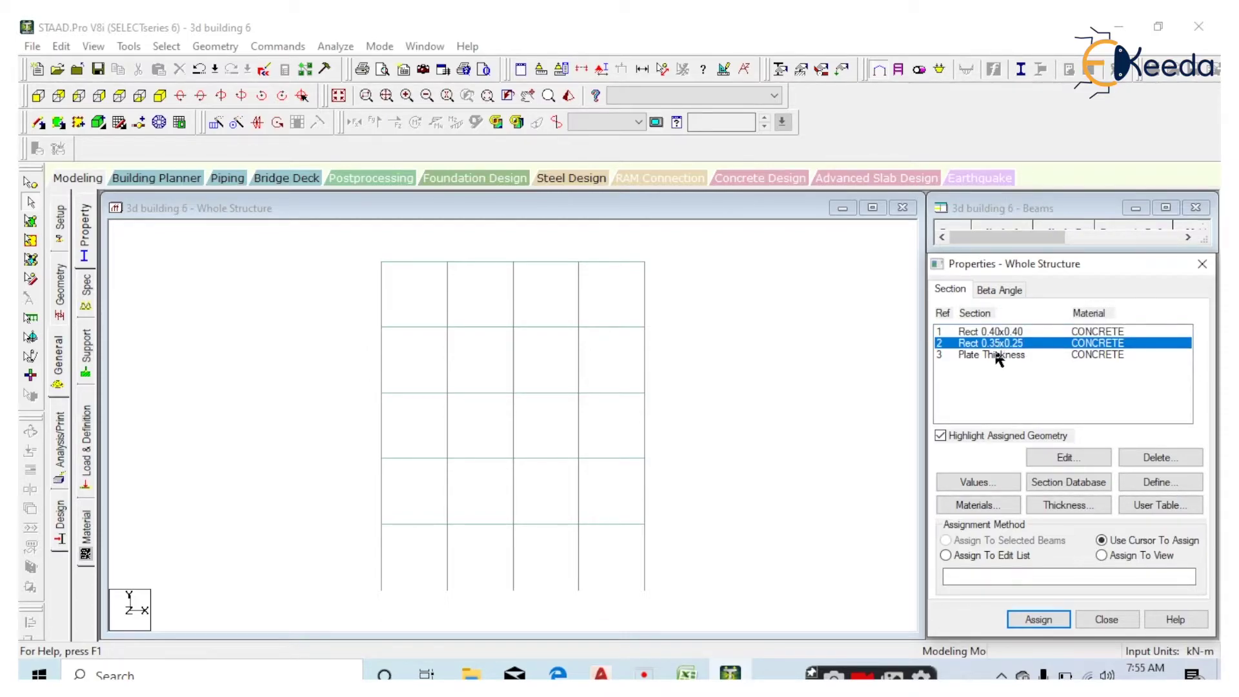
{"action": "left_click", "coordinate": [996, 354]}
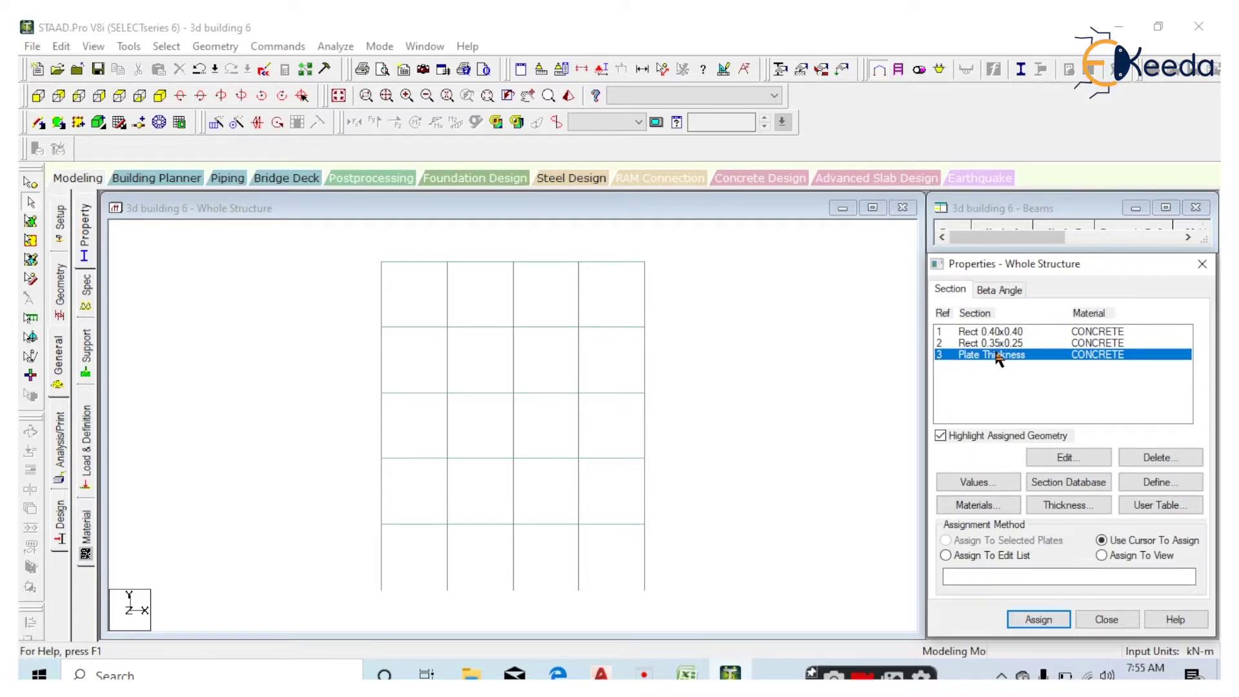
{"action": "left_click", "coordinate": [1001, 334]}
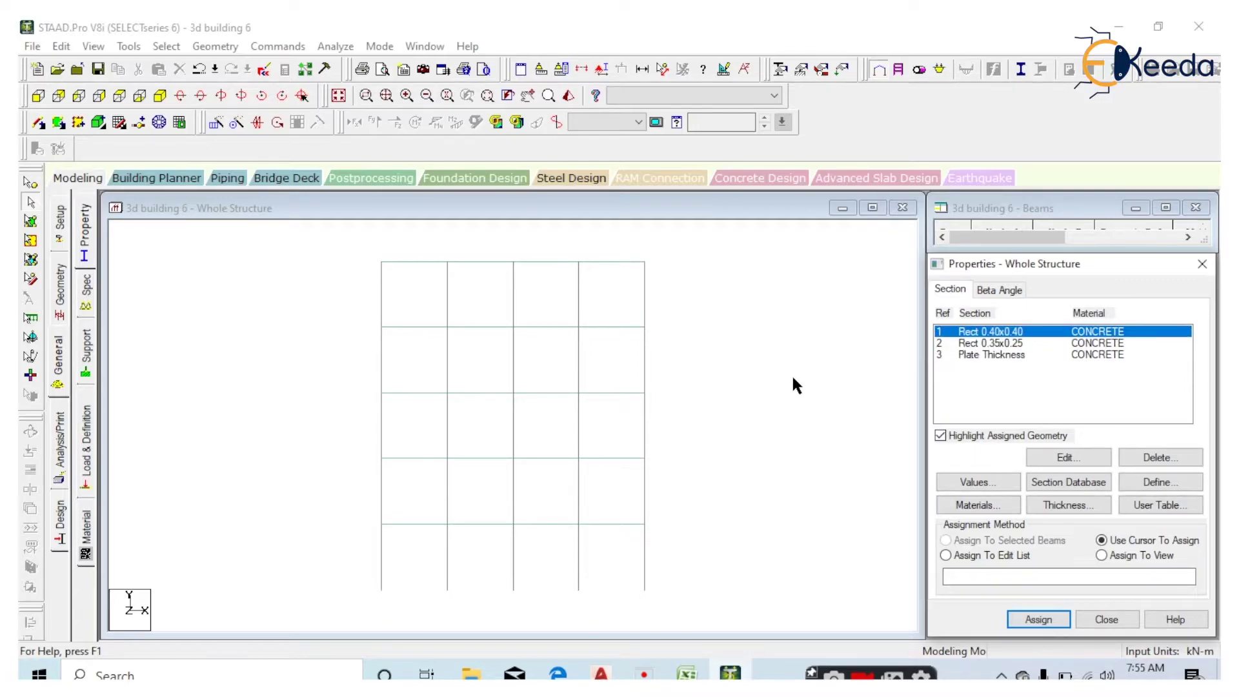
{"action": "left_click", "coordinate": [717, 379]}
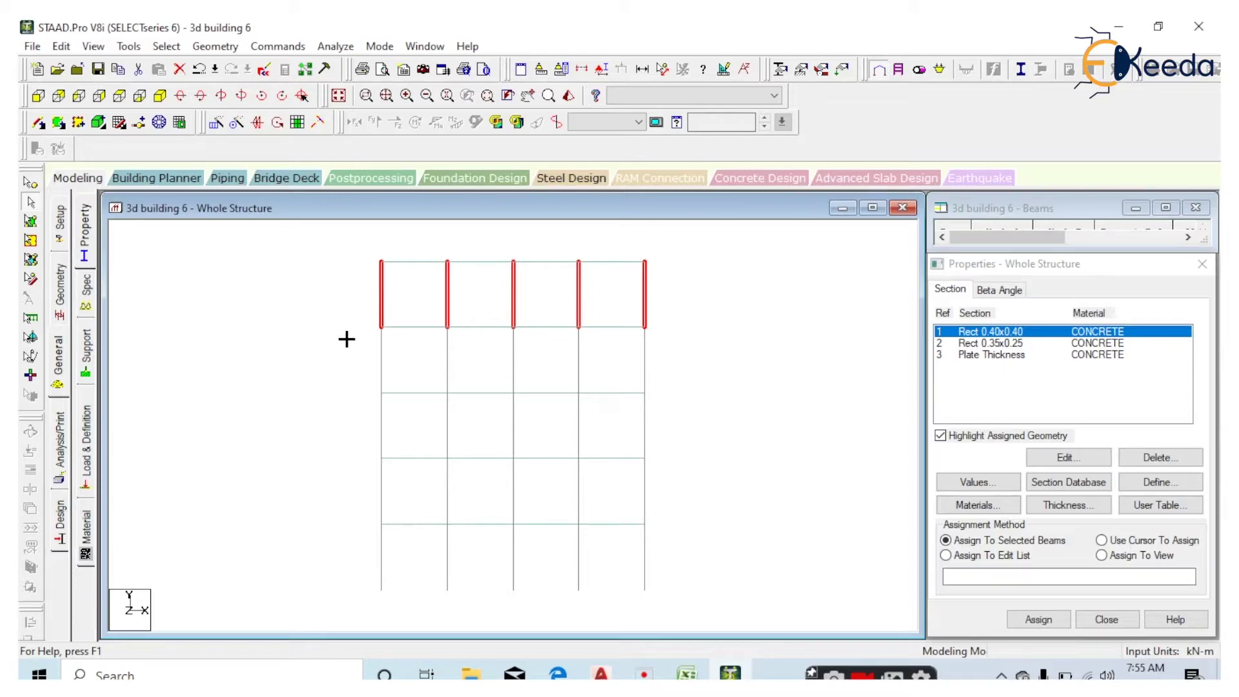
{"action": "left_click_drag", "start_coordinate": [346, 338], "coordinate": [713, 378]}
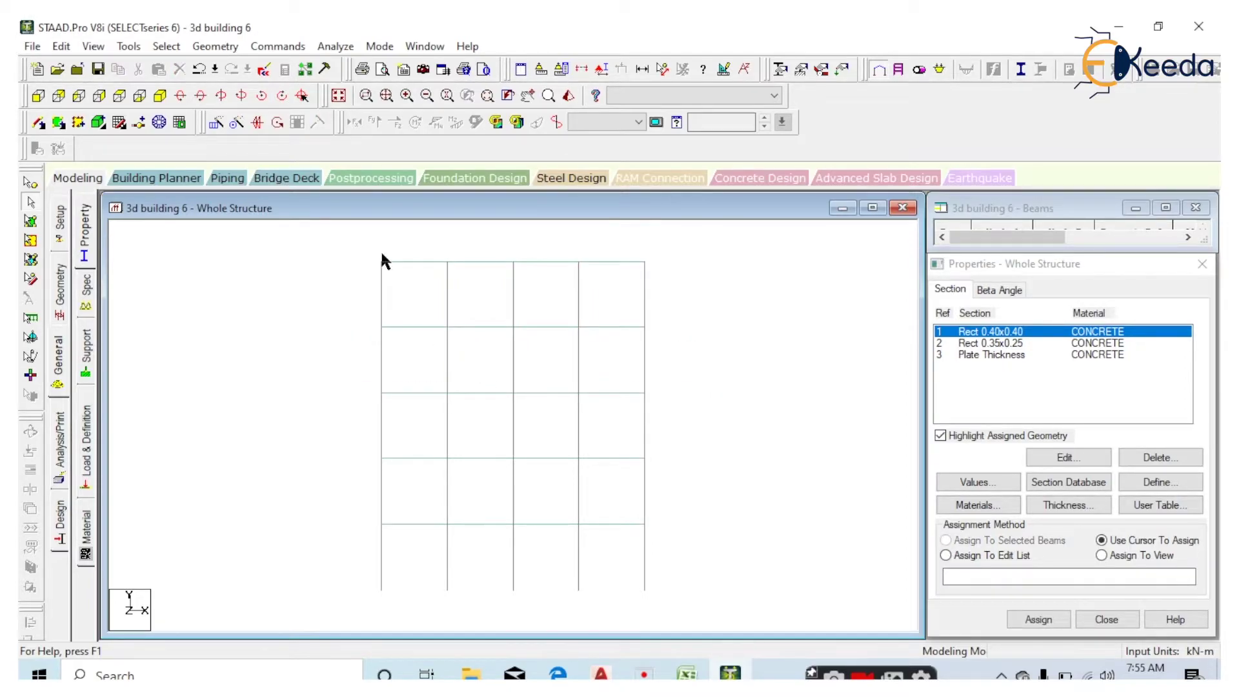
{"action": "left_click_drag", "start_coordinate": [391, 242], "coordinate": [355, 605]}
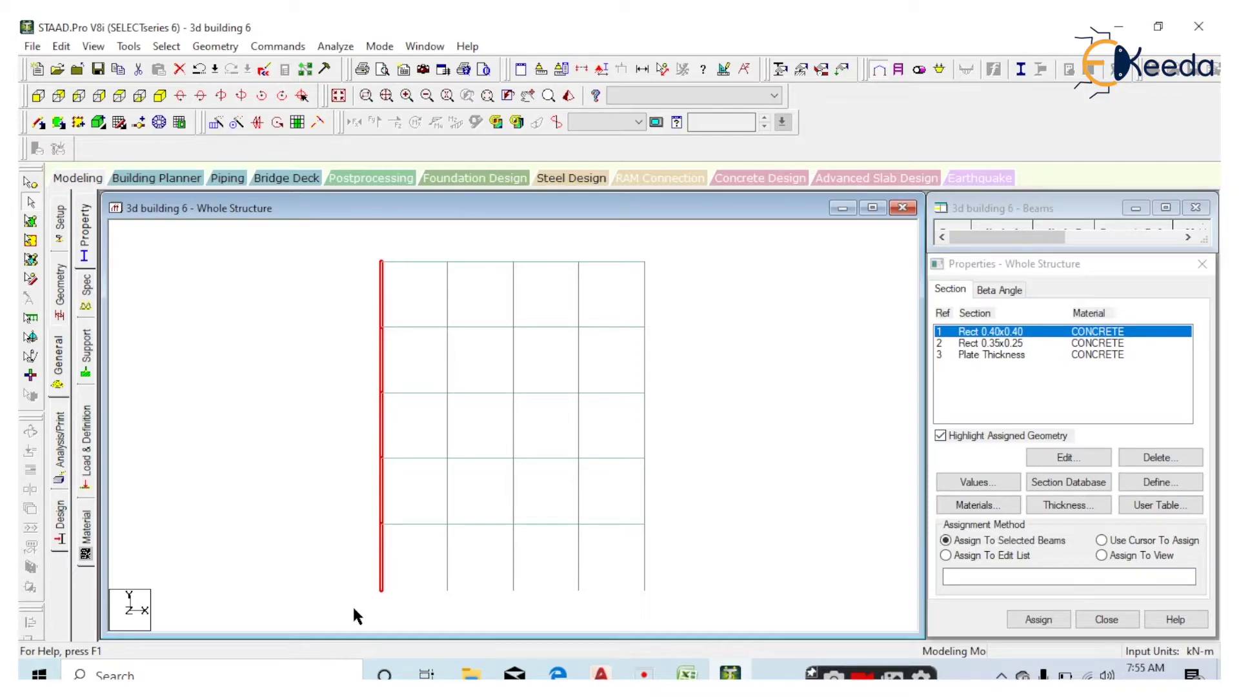
{"action": "left_click", "coordinate": [161, 96]}
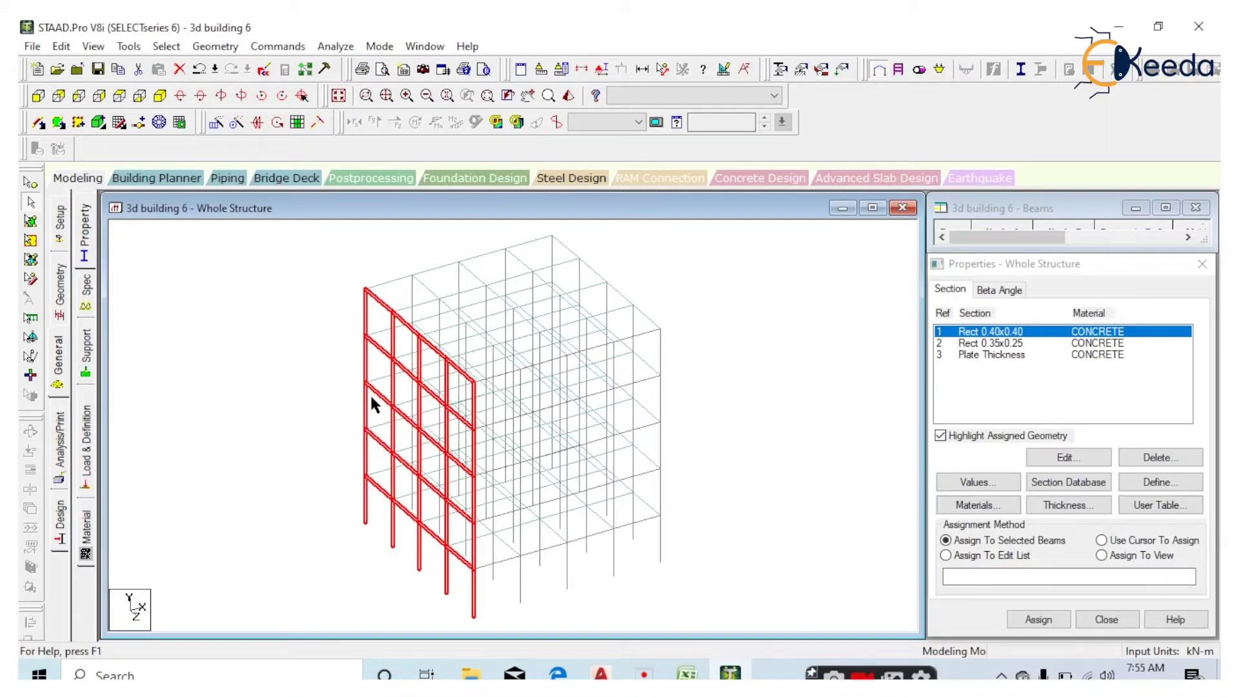
{"action": "mouse_move", "coordinate": [367, 399]}
{"action": "left_click", "coordinate": [334, 360]}
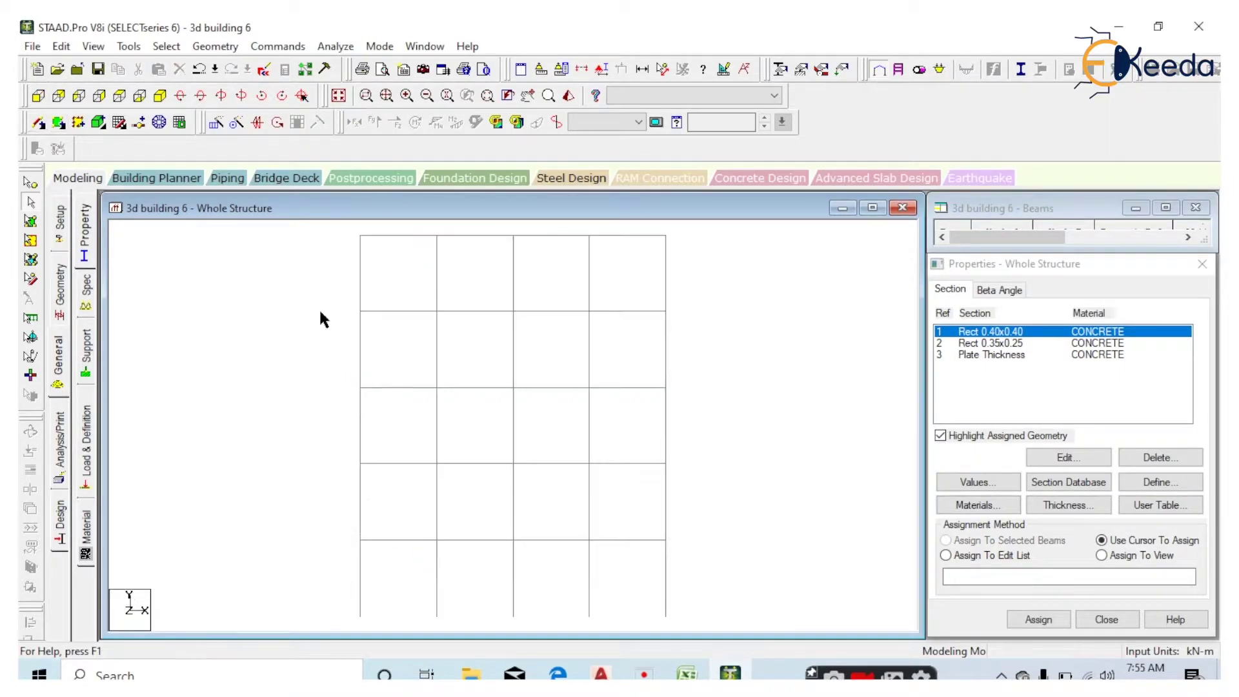
{"action": "key", "text": "F5"}
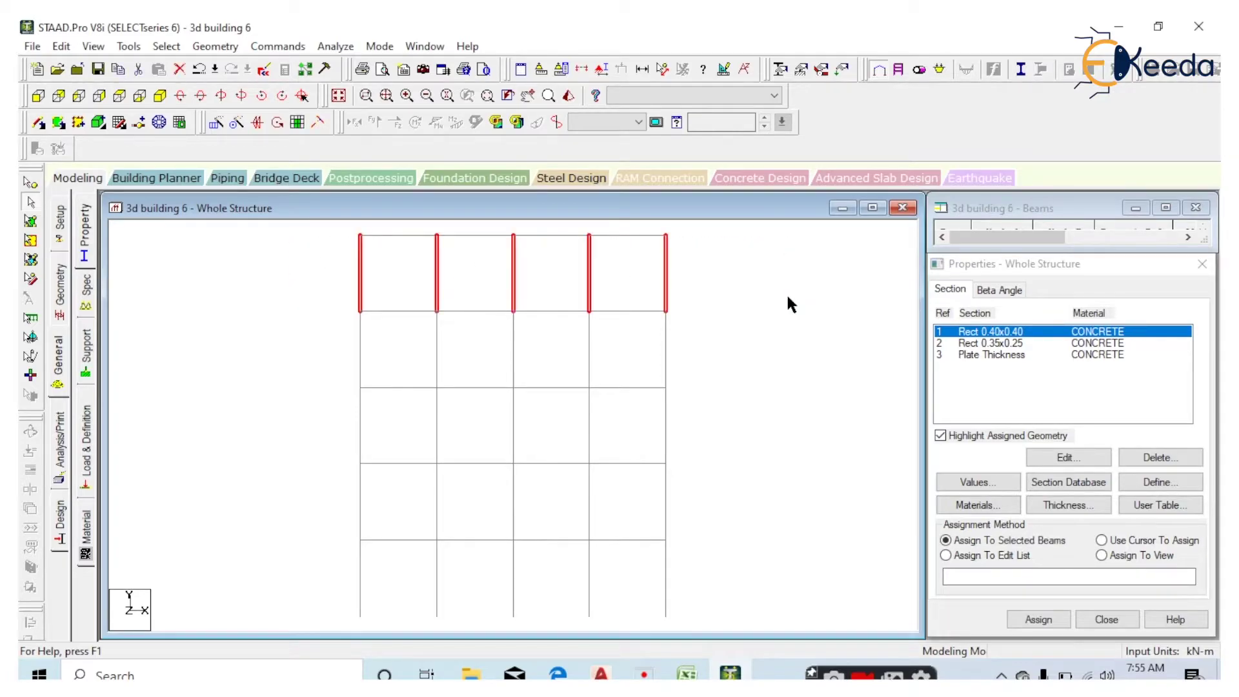
{"action": "left_click", "coordinate": [787, 303]}
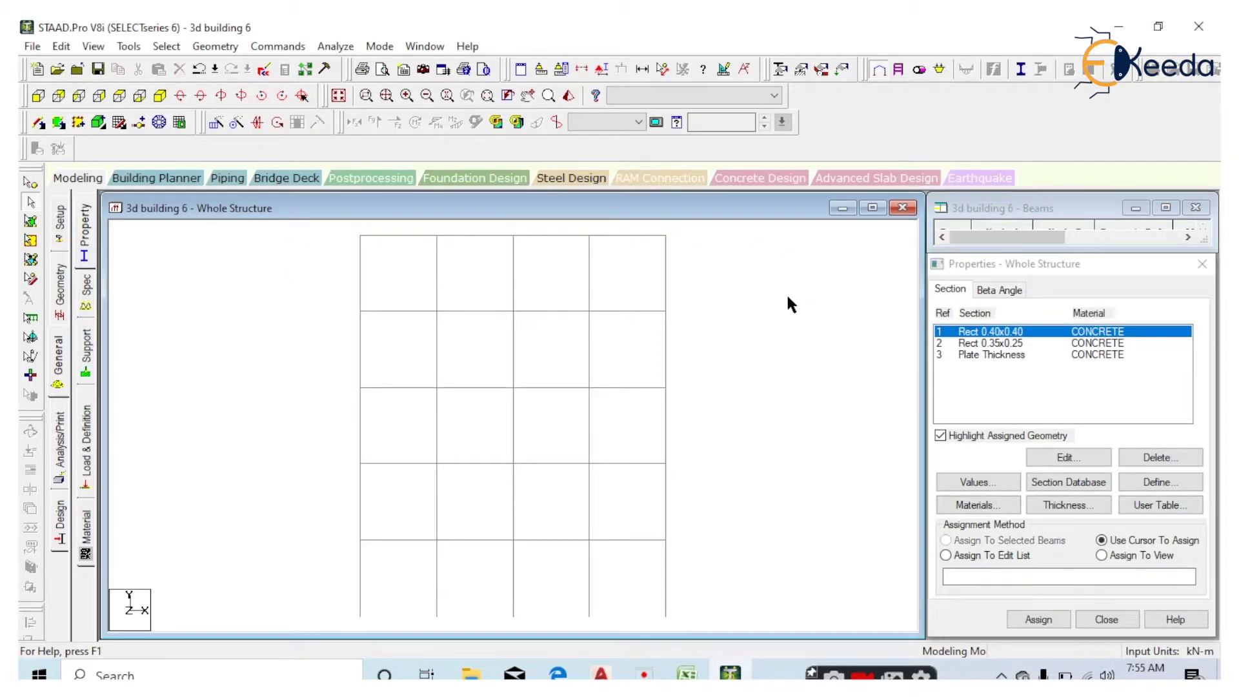
{"action": "left_click", "coordinate": [160, 96]}
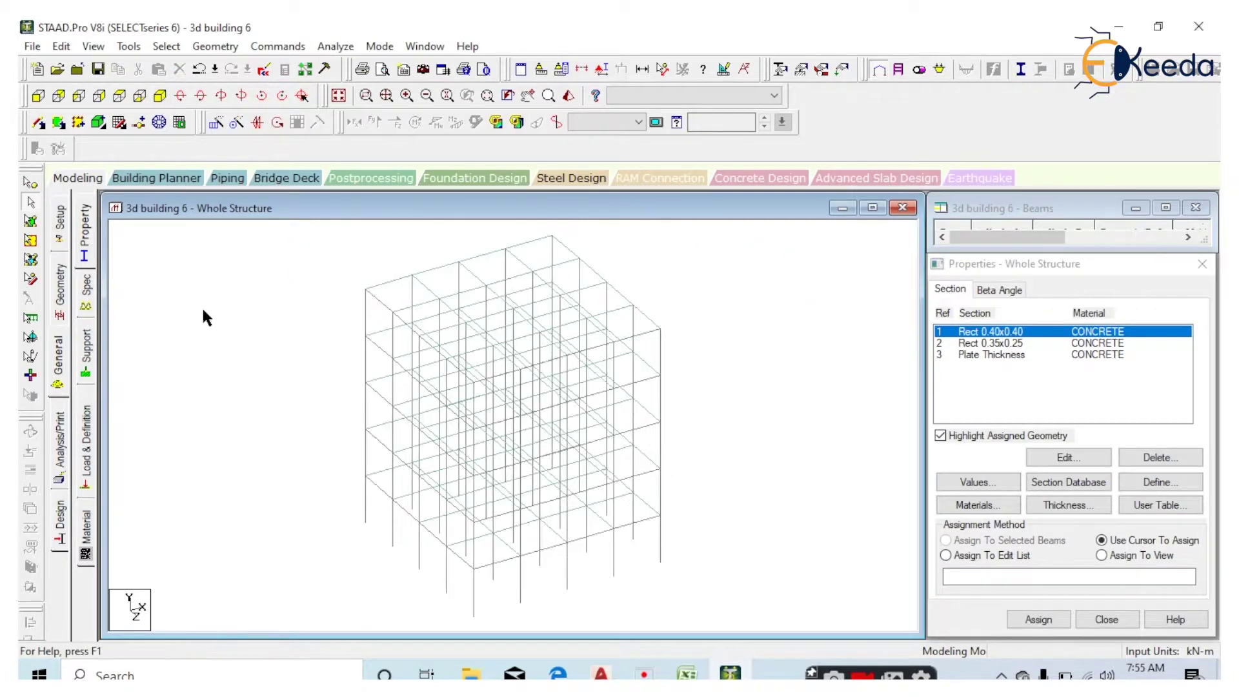
- Window-select all five storeys of columns and assign them the Rect 0.40x0.40 section
{"action": "left_click", "coordinate": [155, 52]}
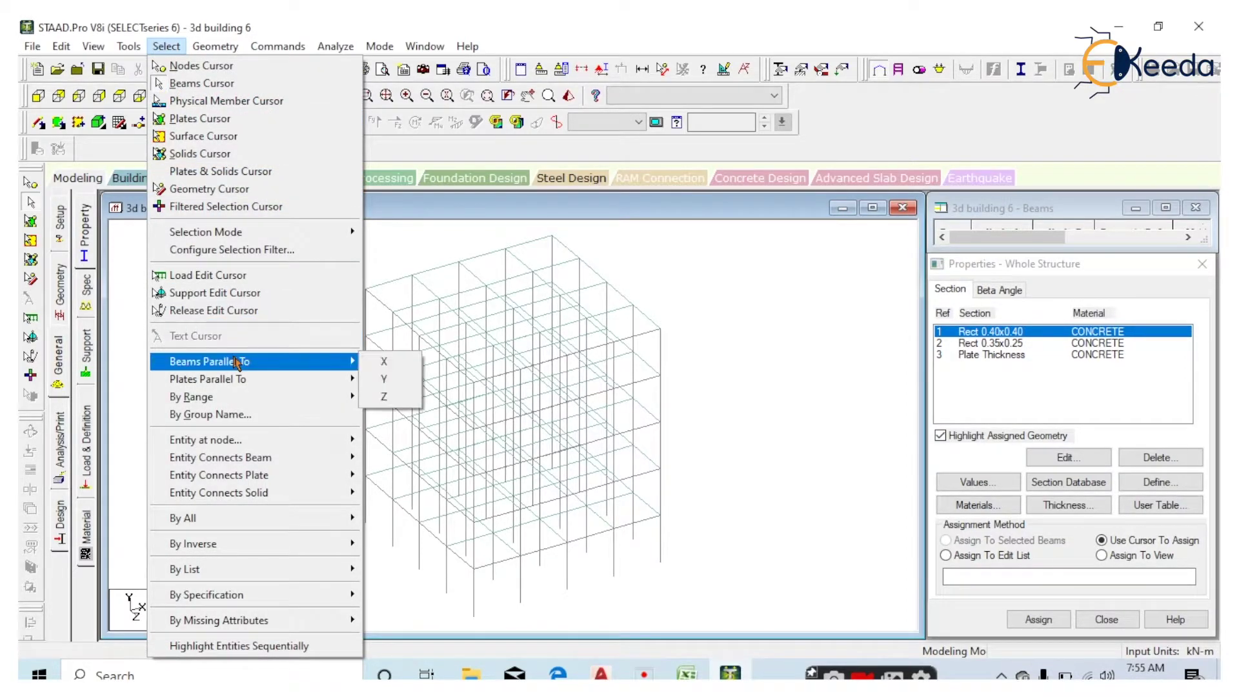
{"action": "mouse_move", "coordinate": [209, 361]}
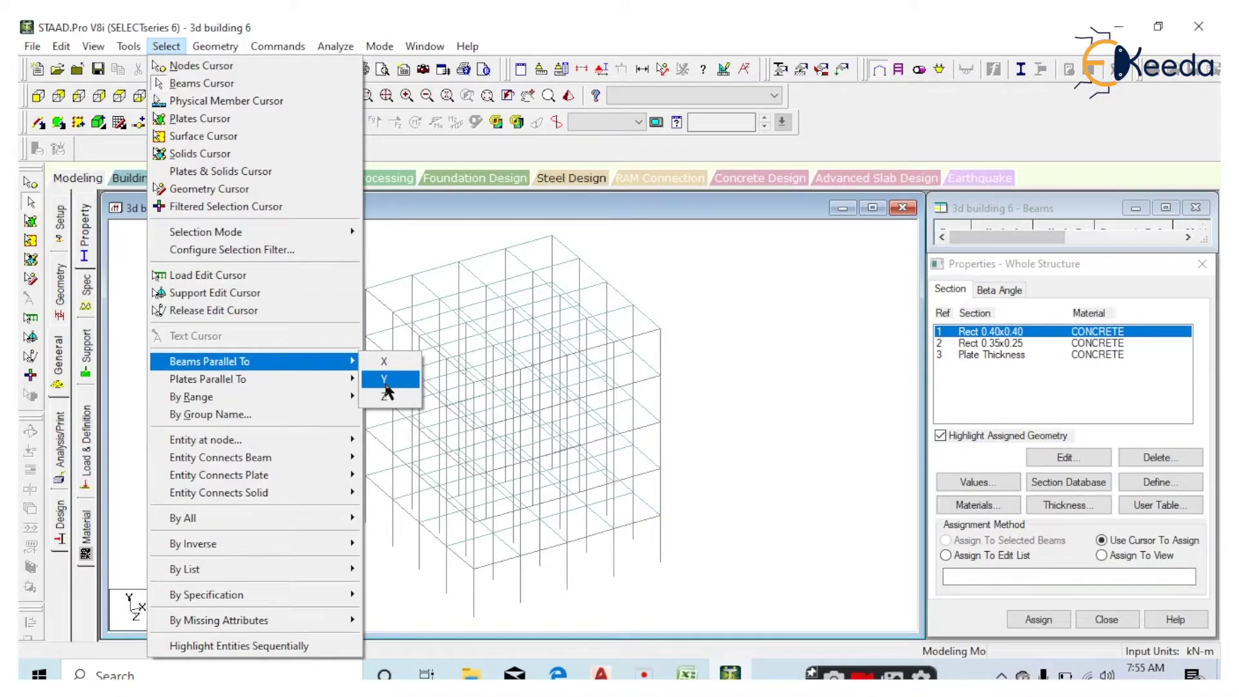
{"action": "left_click", "coordinate": [387, 380]}
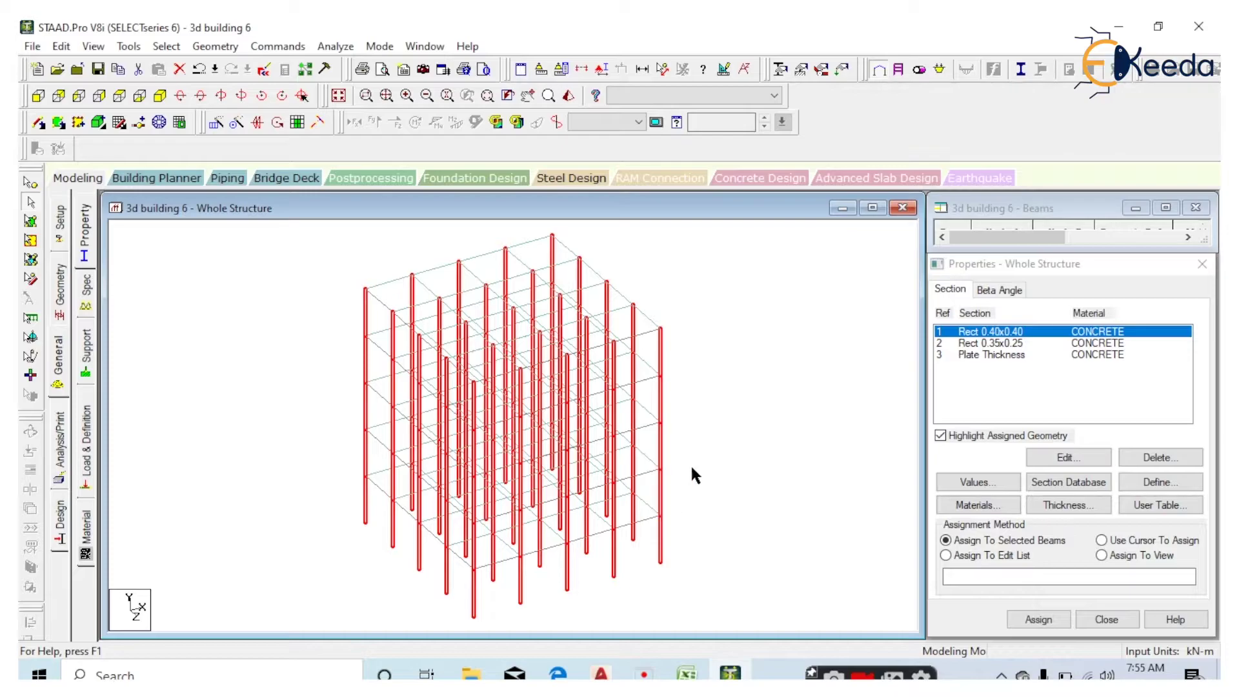
{"action": "left_click", "coordinate": [719, 423]}
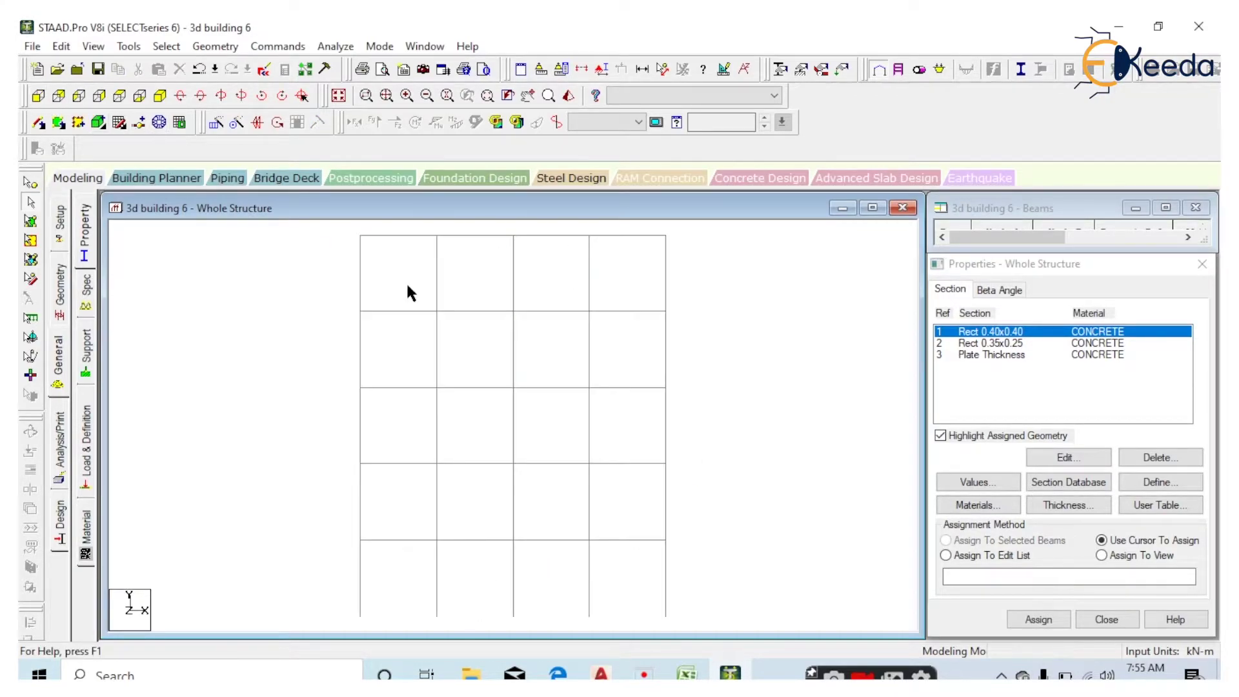
{"action": "scroll", "coordinate": [351, 276], "scroll_direction": "down", "scroll_amount": 1}
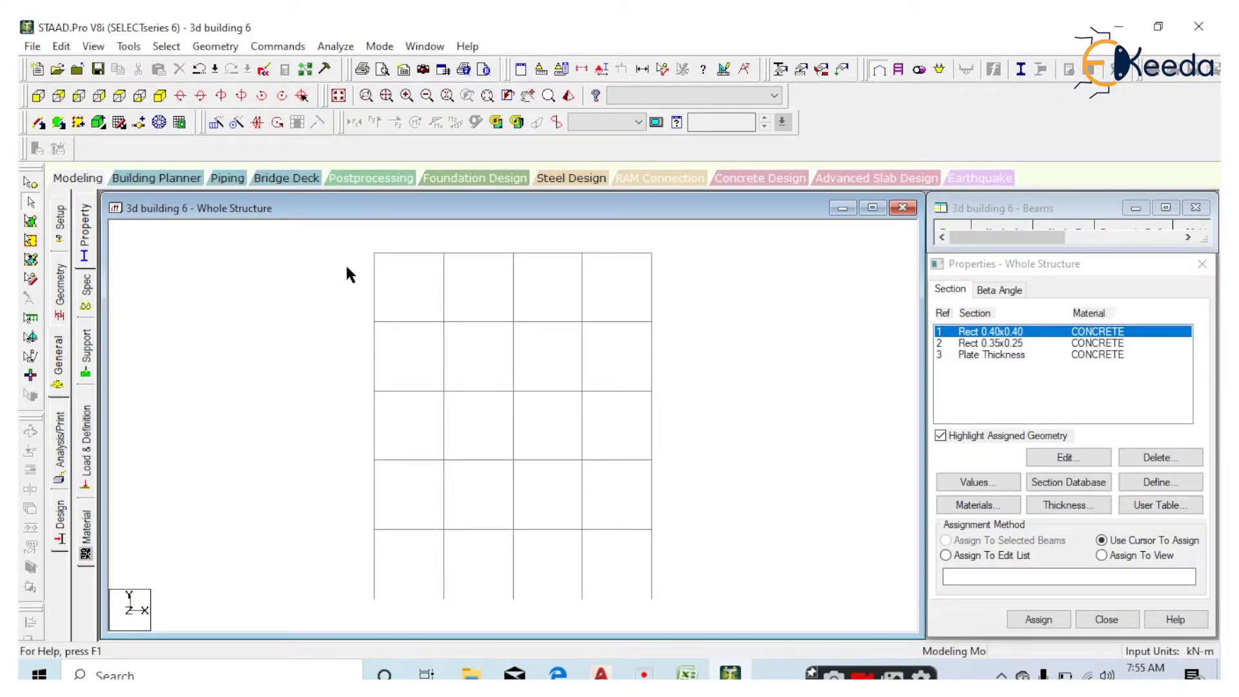
{"action": "left_click_drag", "start_coordinate": [706, 310], "coordinate": [706, 310]}
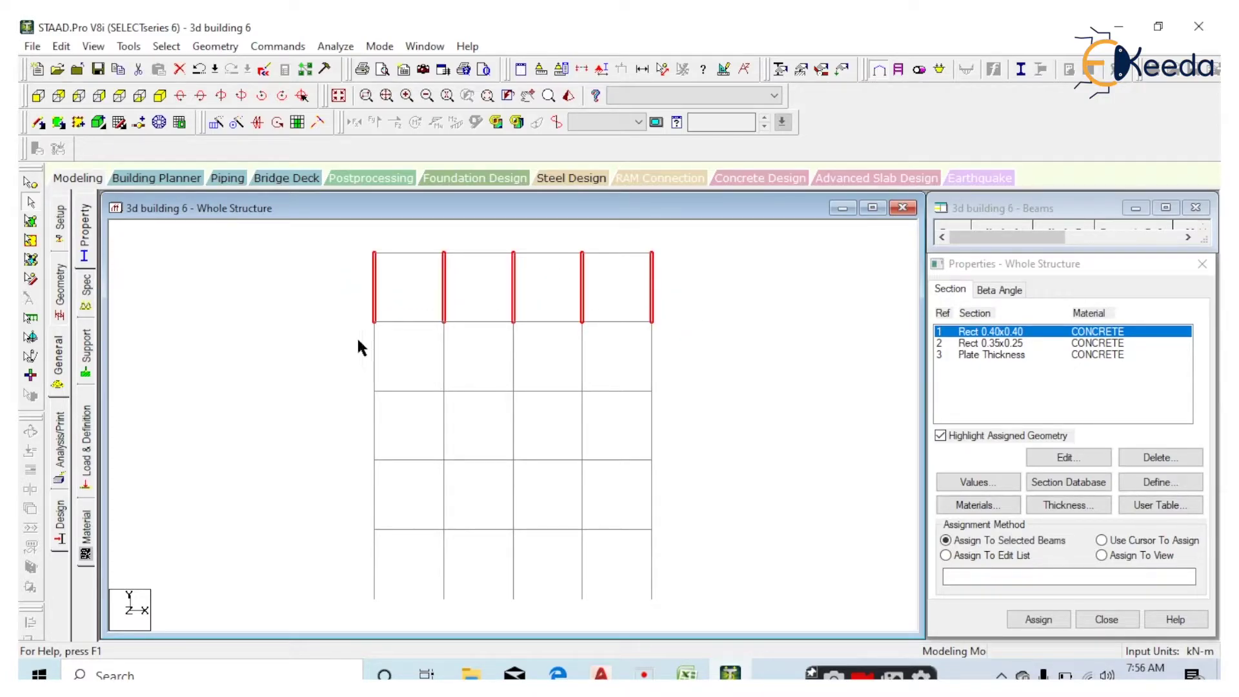
{"action": "left_click_drag", "start_coordinate": [346, 338], "coordinate": [686, 379]}
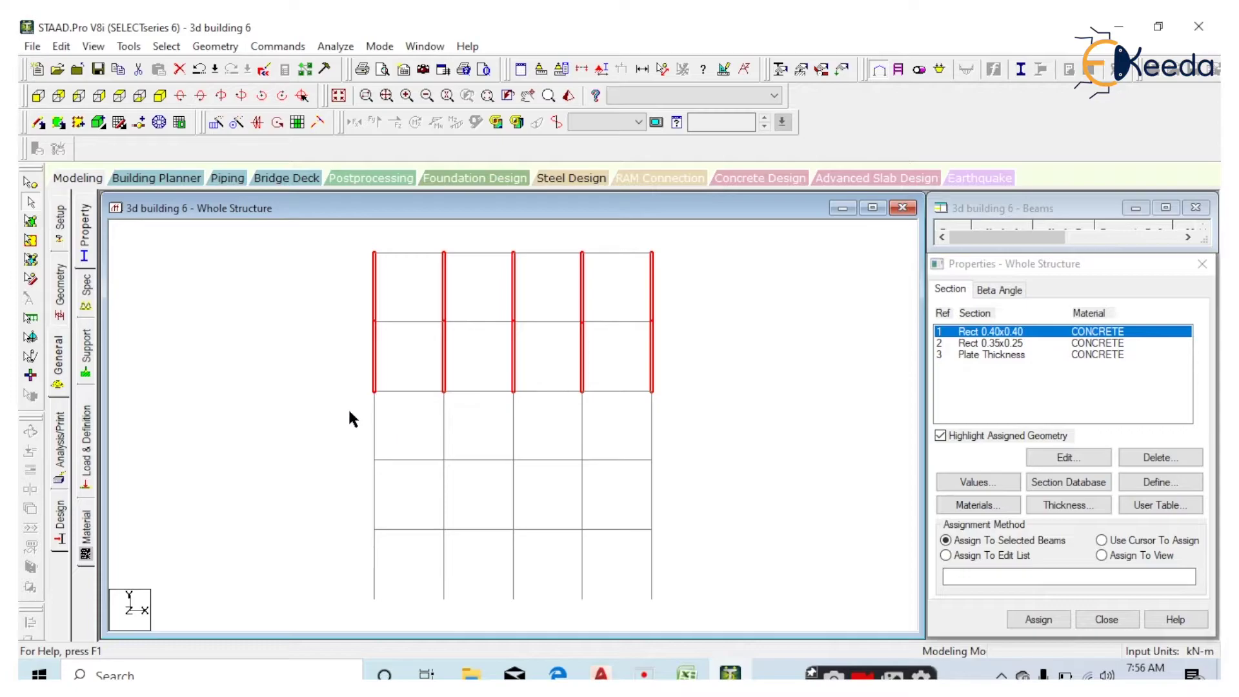
{"action": "left_click_drag", "start_coordinate": [350, 418], "coordinate": [682, 448]}
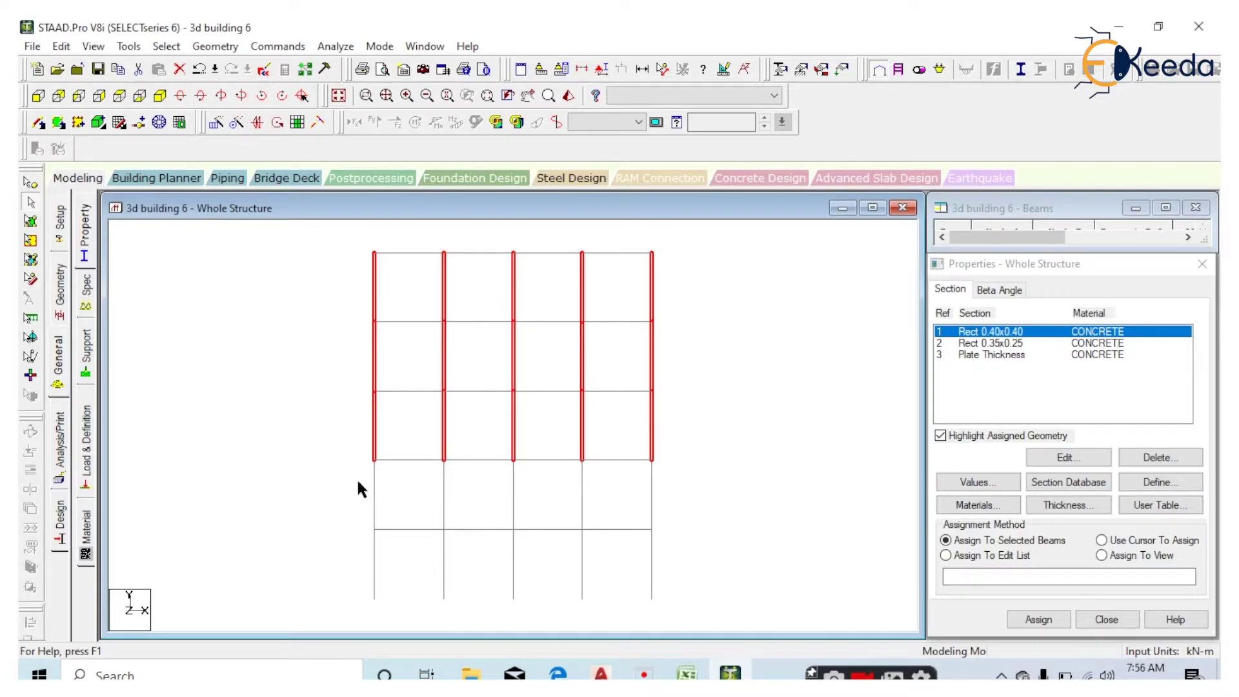
{"action": "left_click_drag", "start_coordinate": [341, 473], "coordinate": [666, 522]}
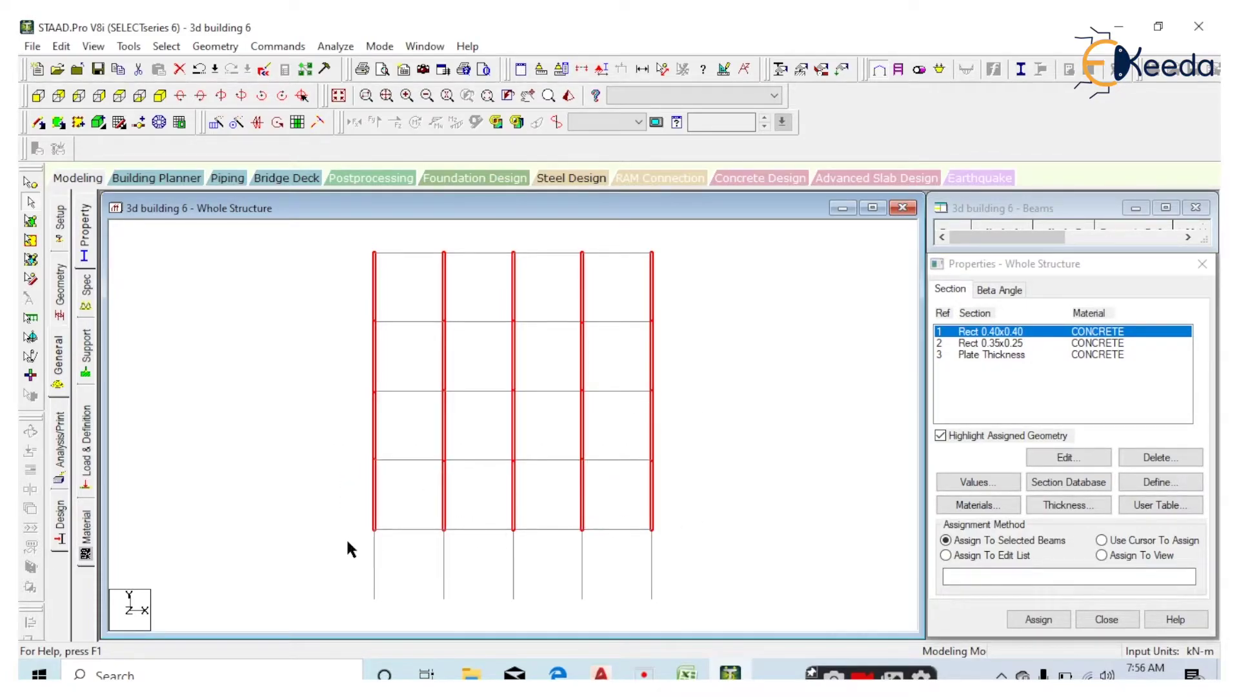
{"action": "left_click_drag", "start_coordinate": [345, 540], "coordinate": [686, 591]}
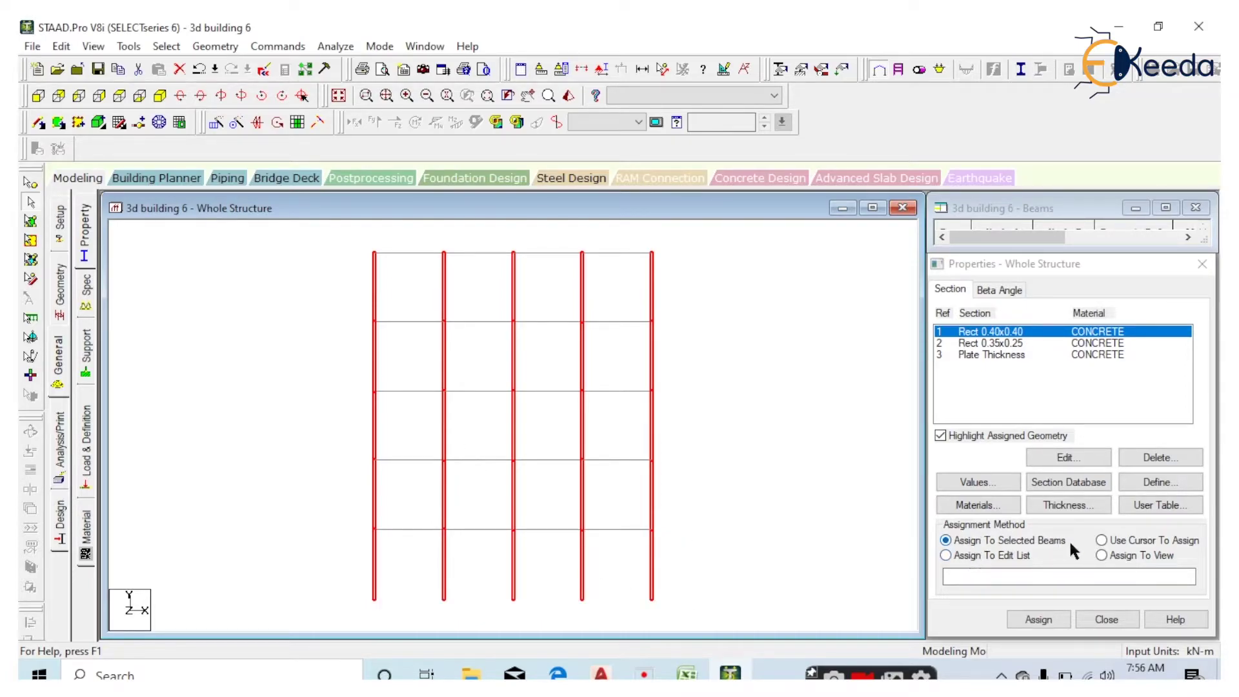
{"action": "left_click", "coordinate": [1041, 620]}
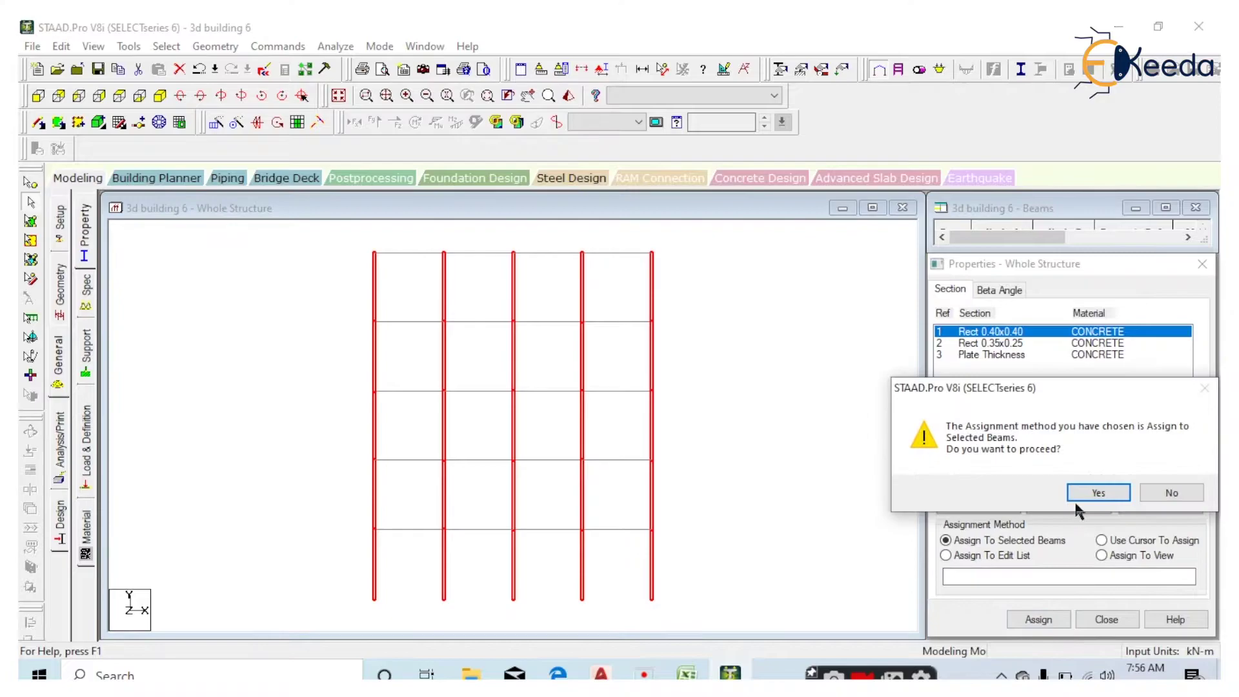
{"action": "left_click", "coordinate": [1077, 496]}
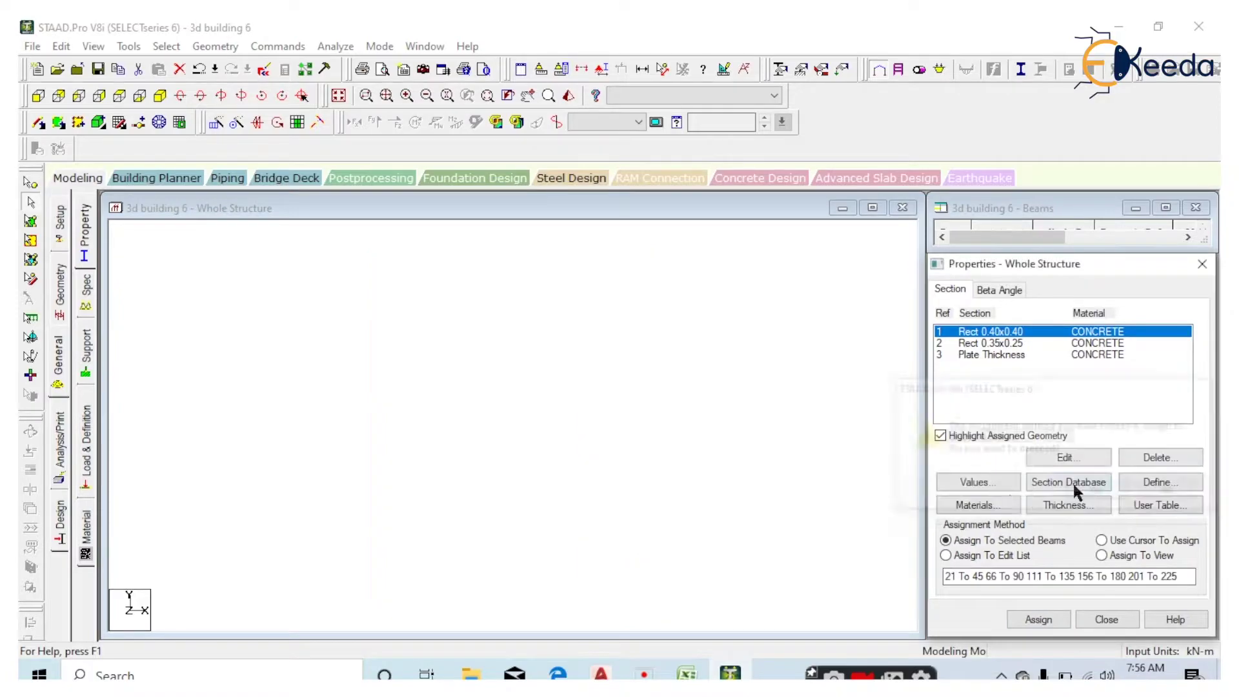
- Choose Rect 0.35x0.25 and window-select five beam rows, then clear that selection in isometric view
{"action": "left_click", "coordinate": [1005, 345]}
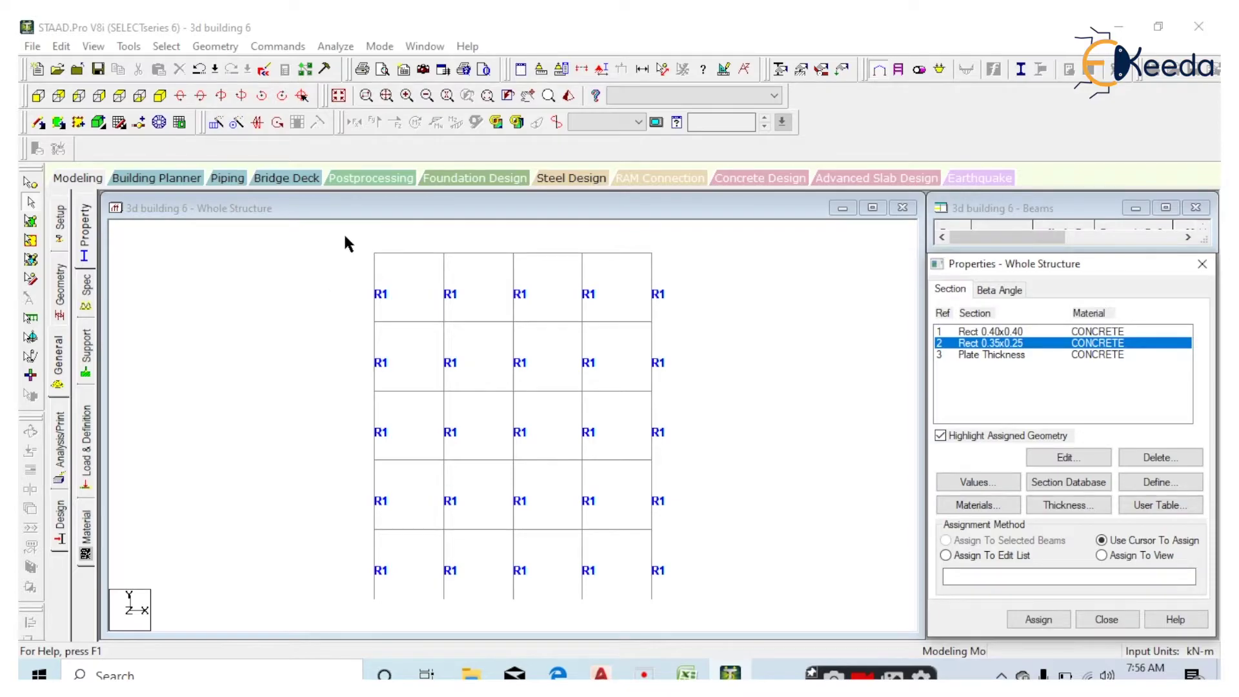
{"action": "left_click_drag", "start_coordinate": [346, 242], "coordinate": [644, 263]}
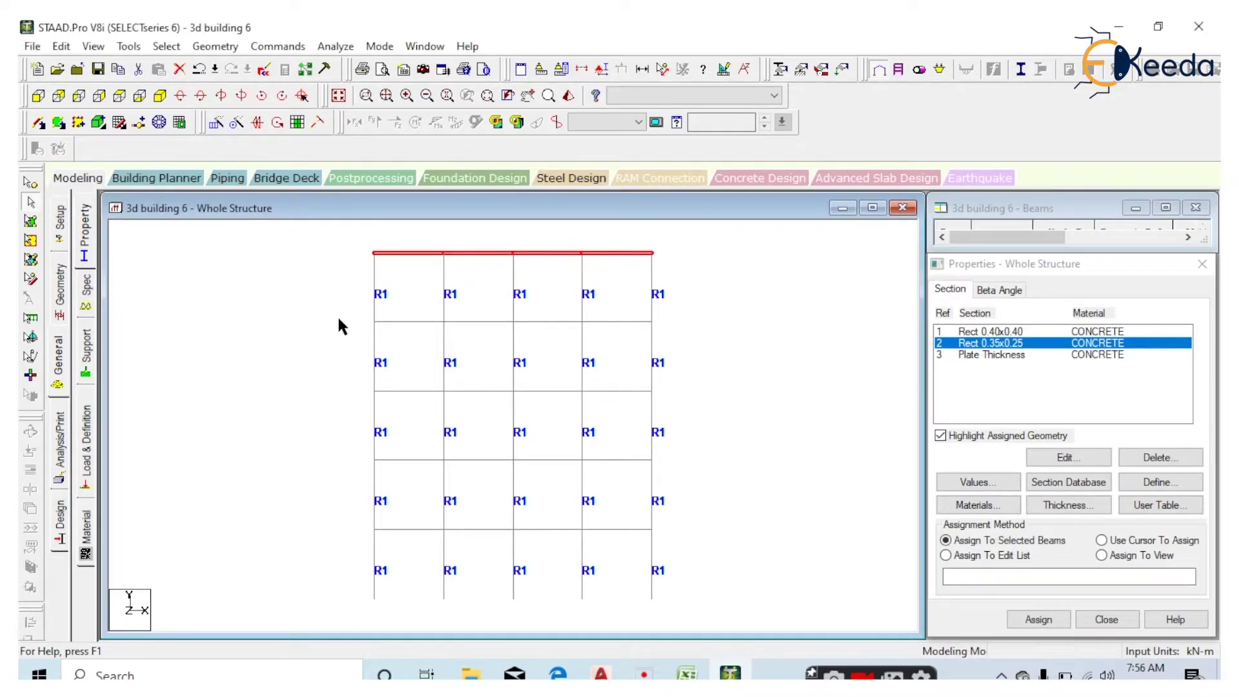
{"action": "left_click_drag", "start_coordinate": [337, 315], "coordinate": [758, 344]}
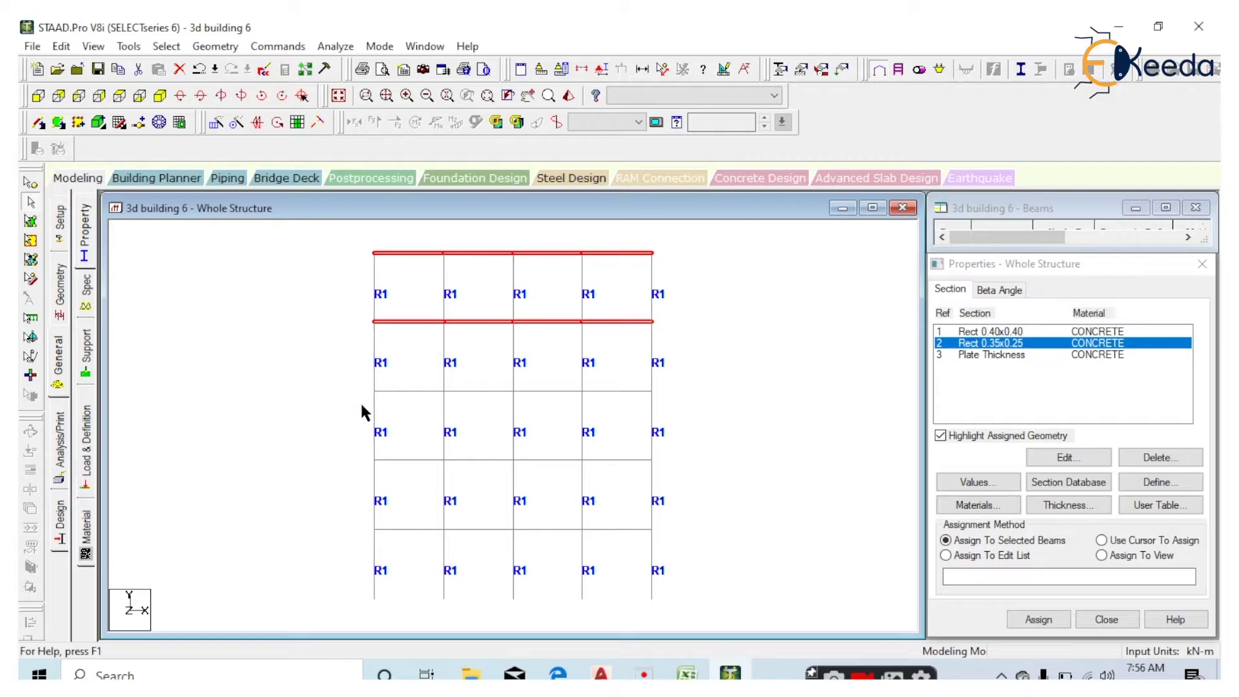
{"action": "left_click_drag", "start_coordinate": [339, 383], "coordinate": [733, 410]}
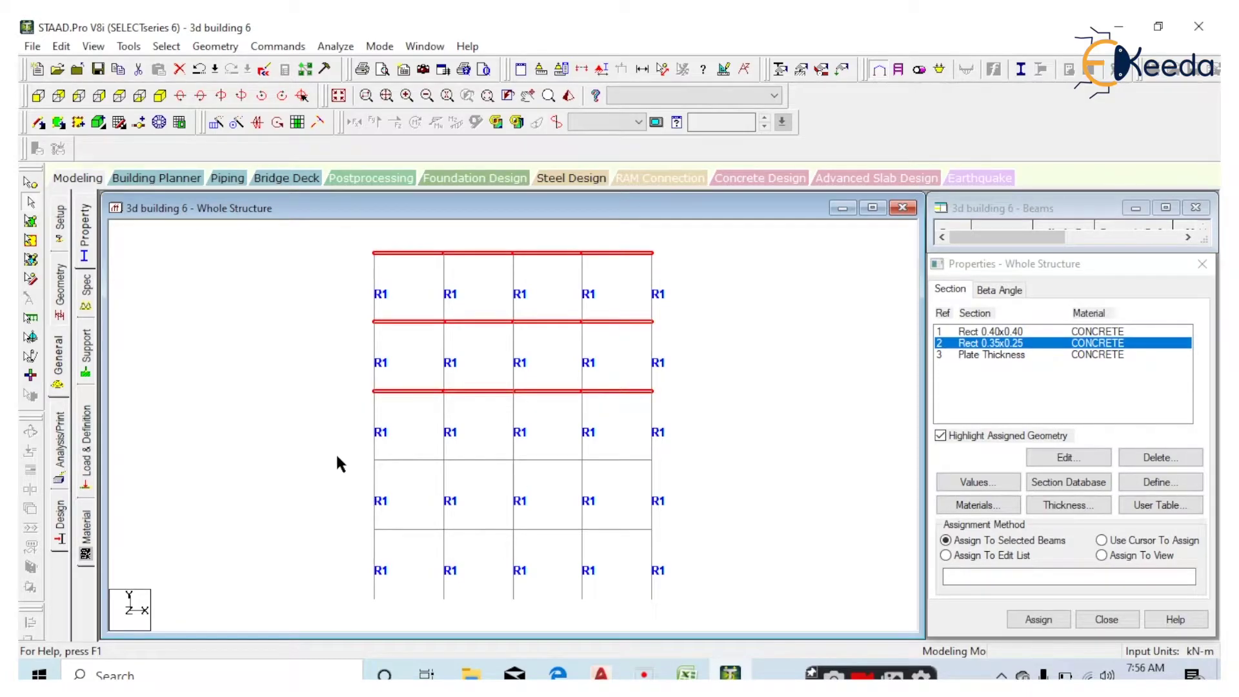
{"action": "left_click_drag", "start_coordinate": [338, 463], "coordinate": [733, 481]}
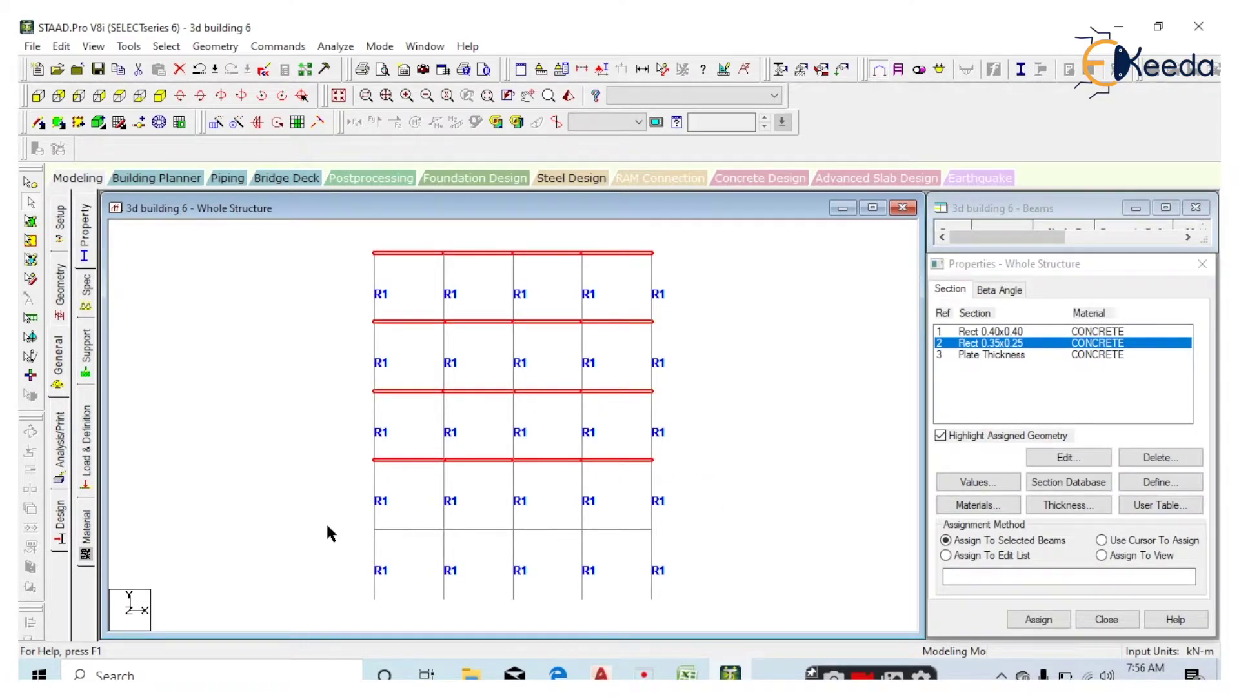
{"action": "left_click_drag", "start_coordinate": [326, 522], "coordinate": [786, 544]}
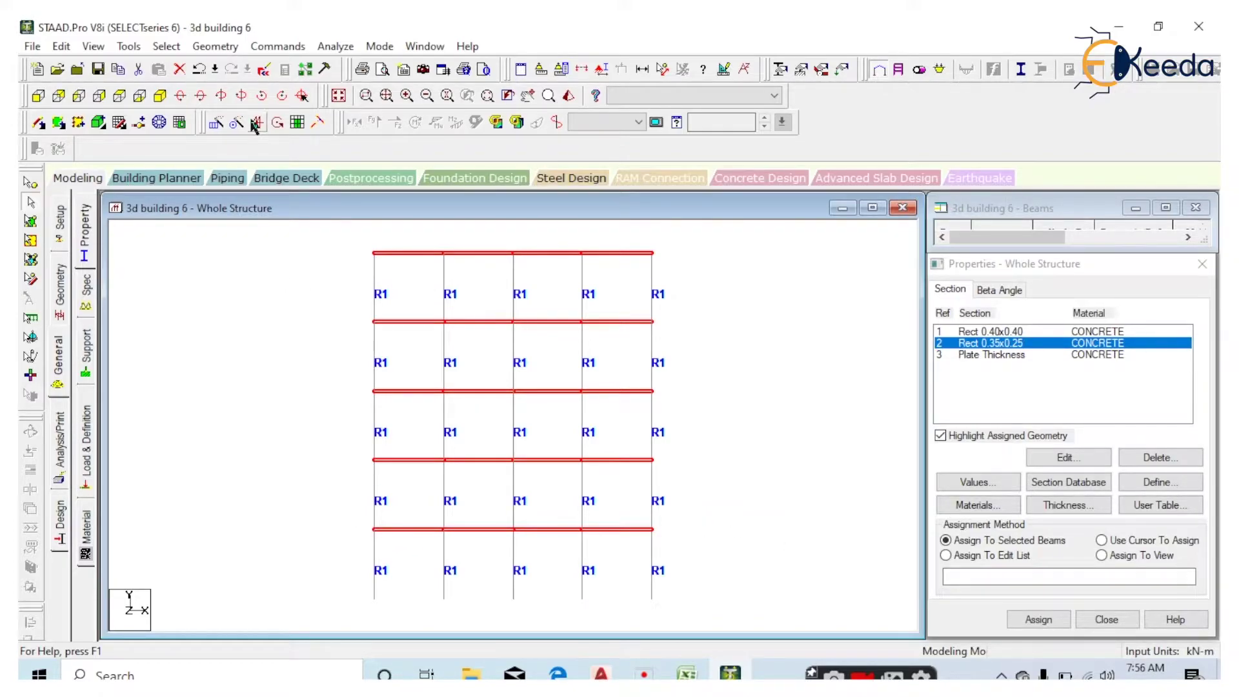
{"action": "left_click", "coordinate": [160, 95]}
{"action": "left_click", "coordinate": [281, 344]}
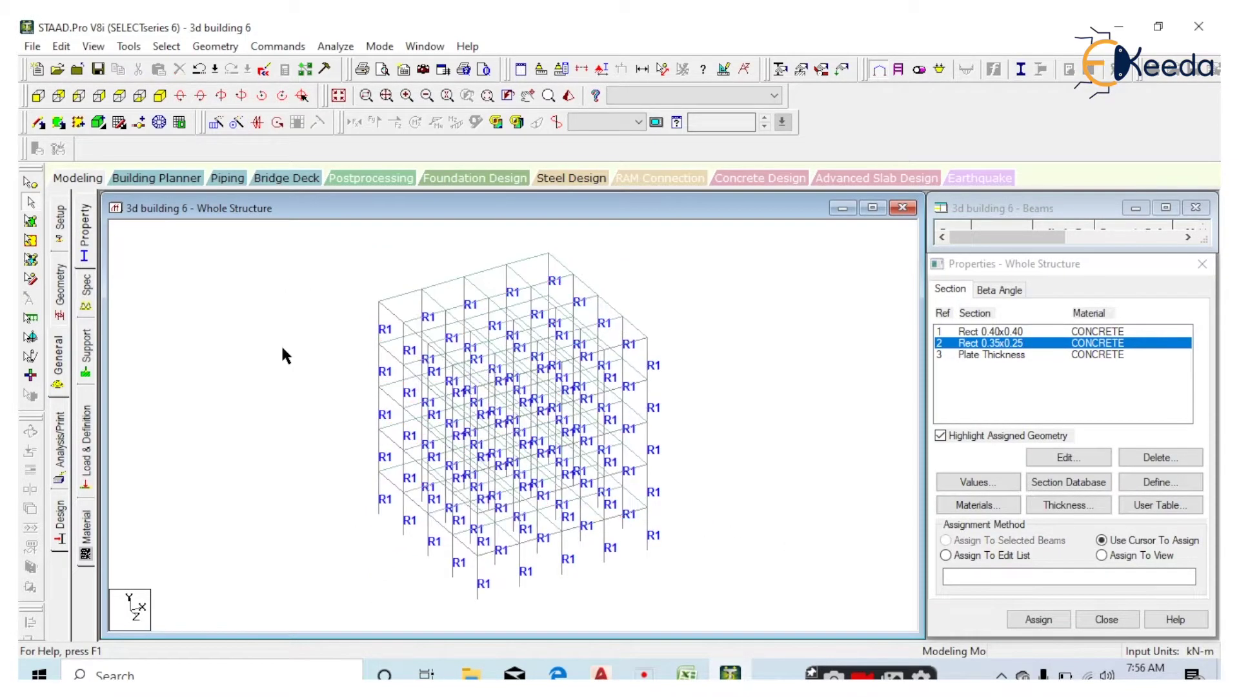
- Select all beams parallel to X and Z and assign them the 0.35x0.25 section
{"action": "left_click", "coordinate": [179, 45]}
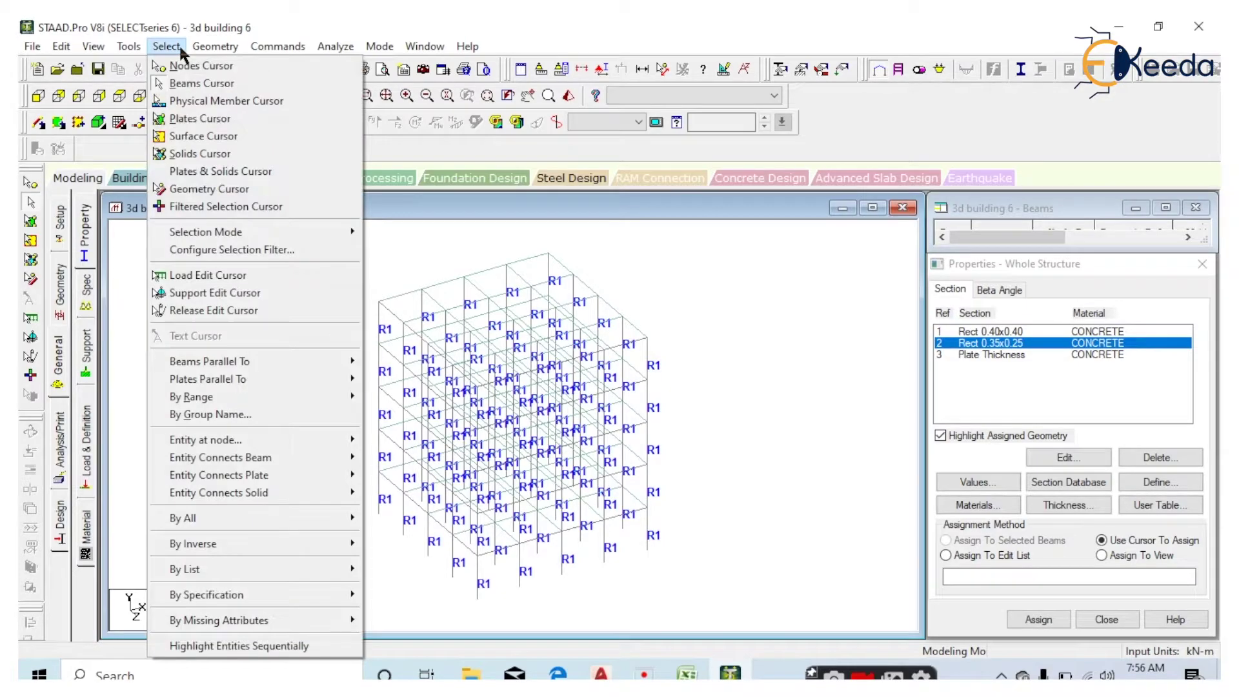
{"action": "mouse_move", "coordinate": [210, 361]}
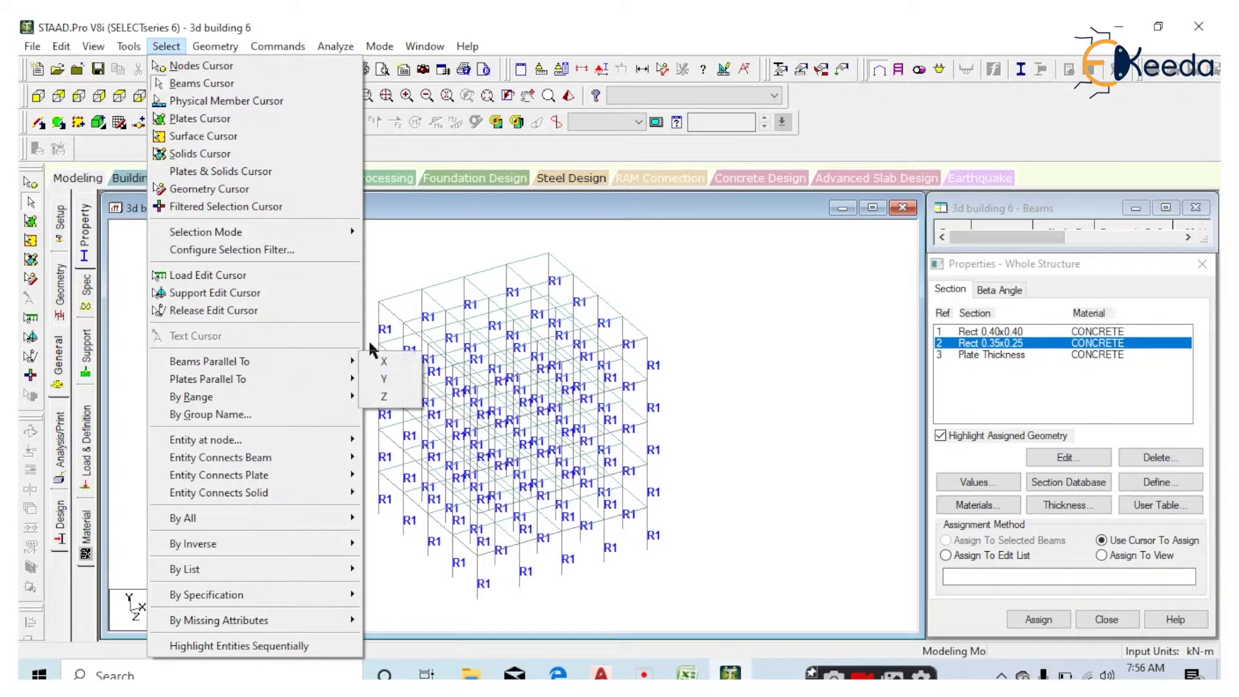
{"action": "left_click", "coordinate": [385, 365]}
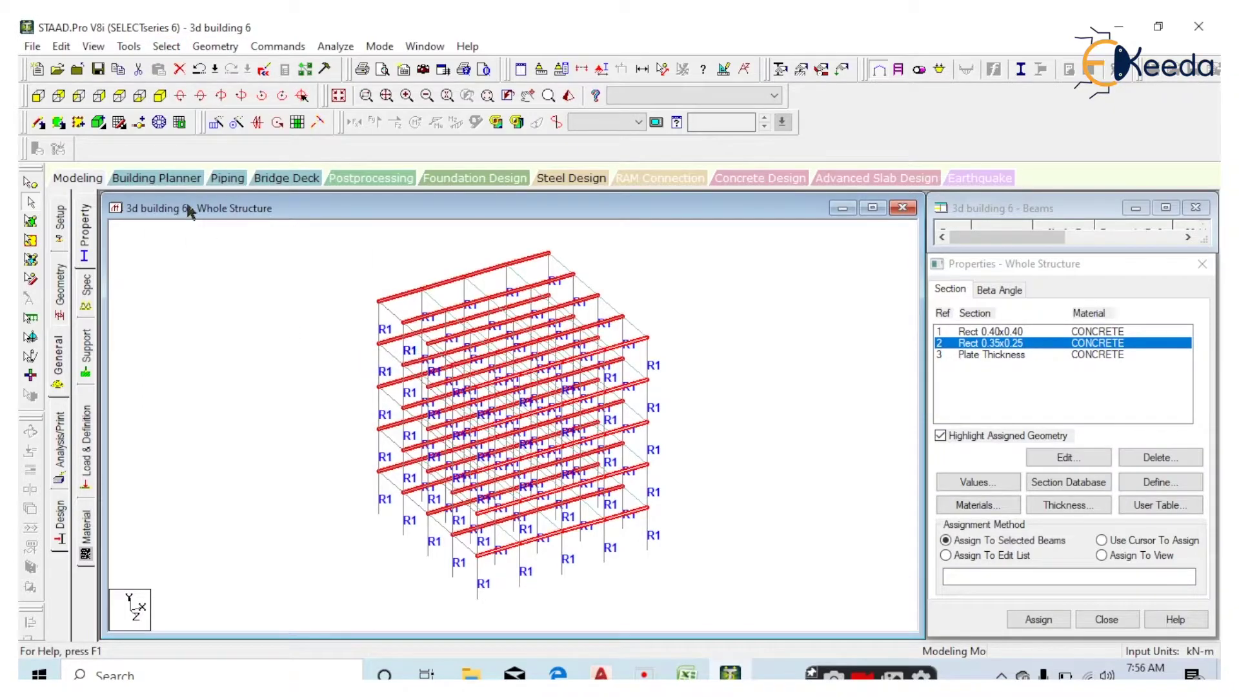
{"action": "left_click", "coordinate": [155, 48]}
{"action": "mouse_move", "coordinate": [210, 361]}
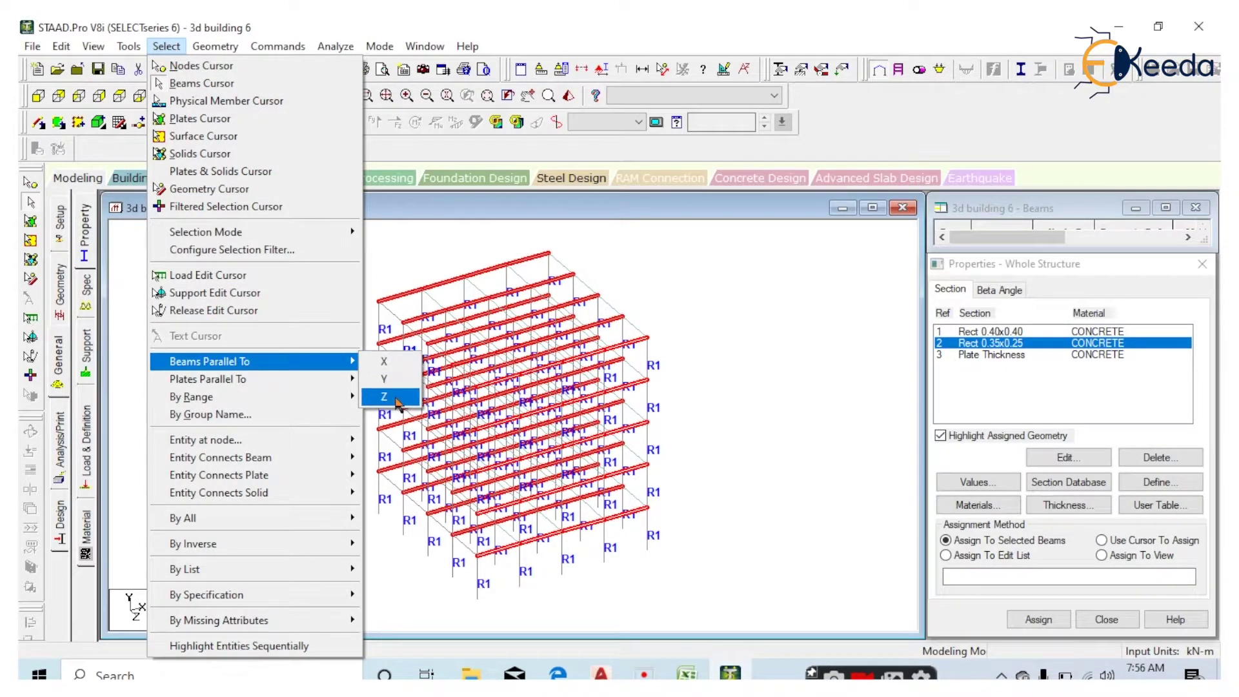
{"action": "left_click", "coordinate": [388, 397]}
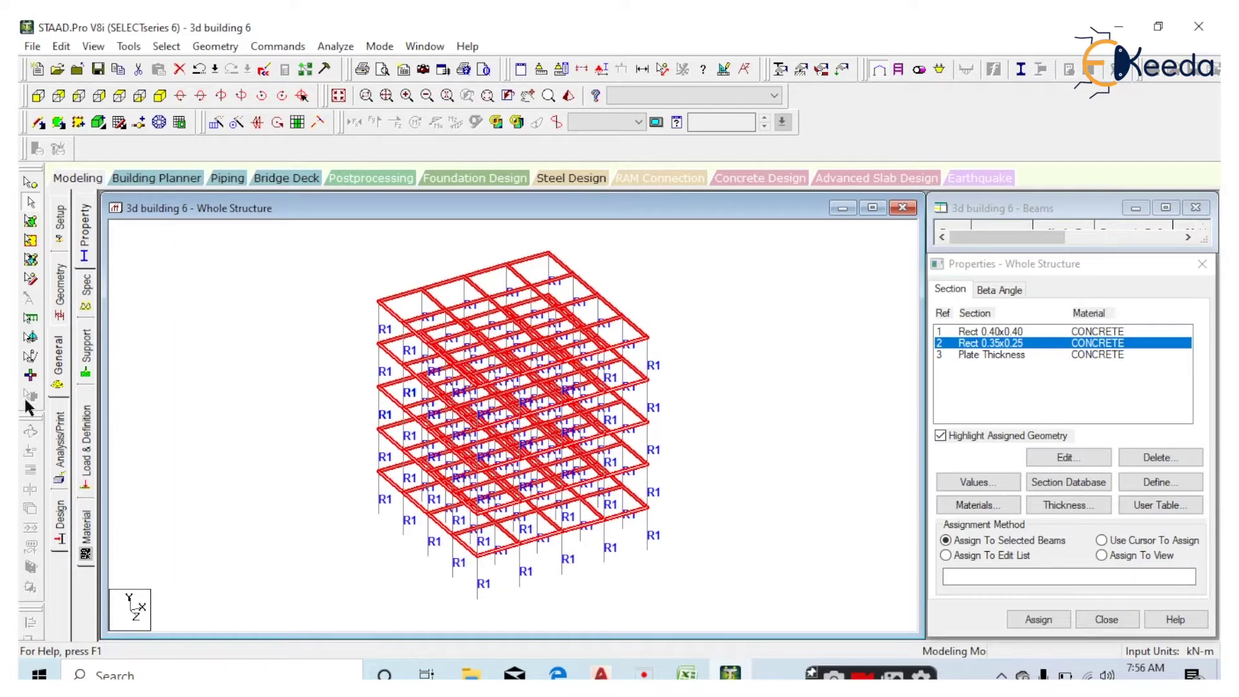
{"action": "left_click", "coordinate": [1058, 542]}
{"action": "left_click", "coordinate": [1038, 619]}
{"action": "left_click", "coordinate": [1075, 492]}
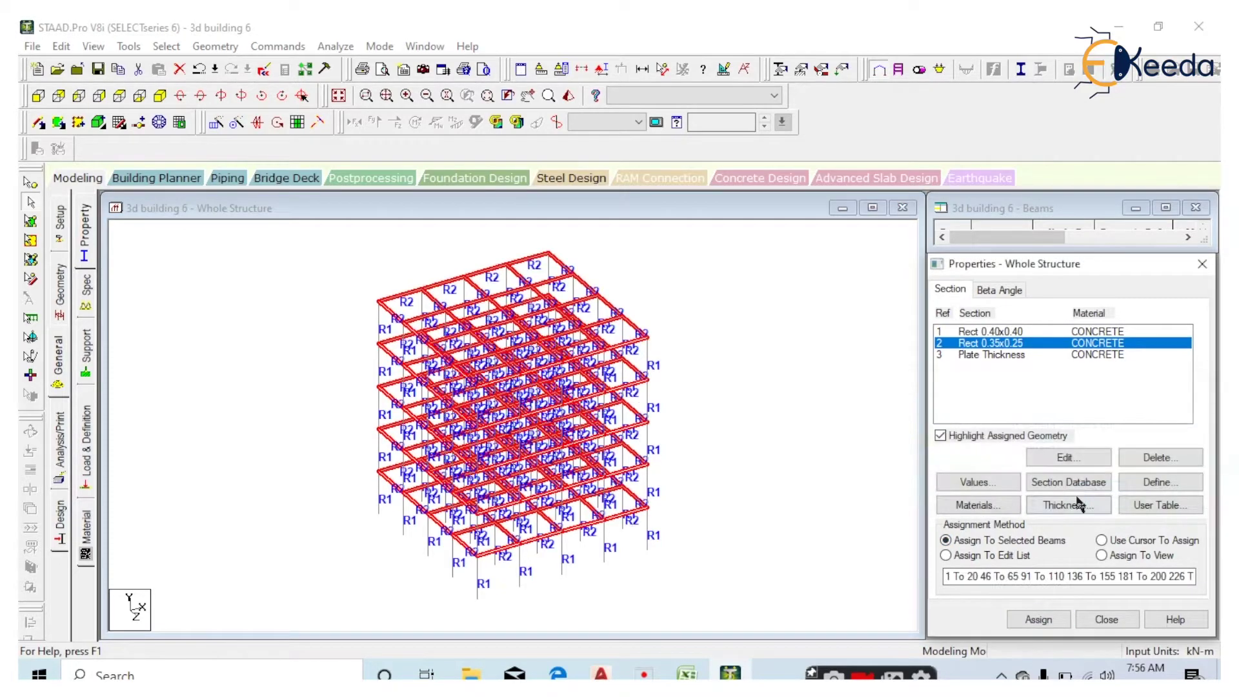
{"action": "left_click", "coordinate": [796, 525]}
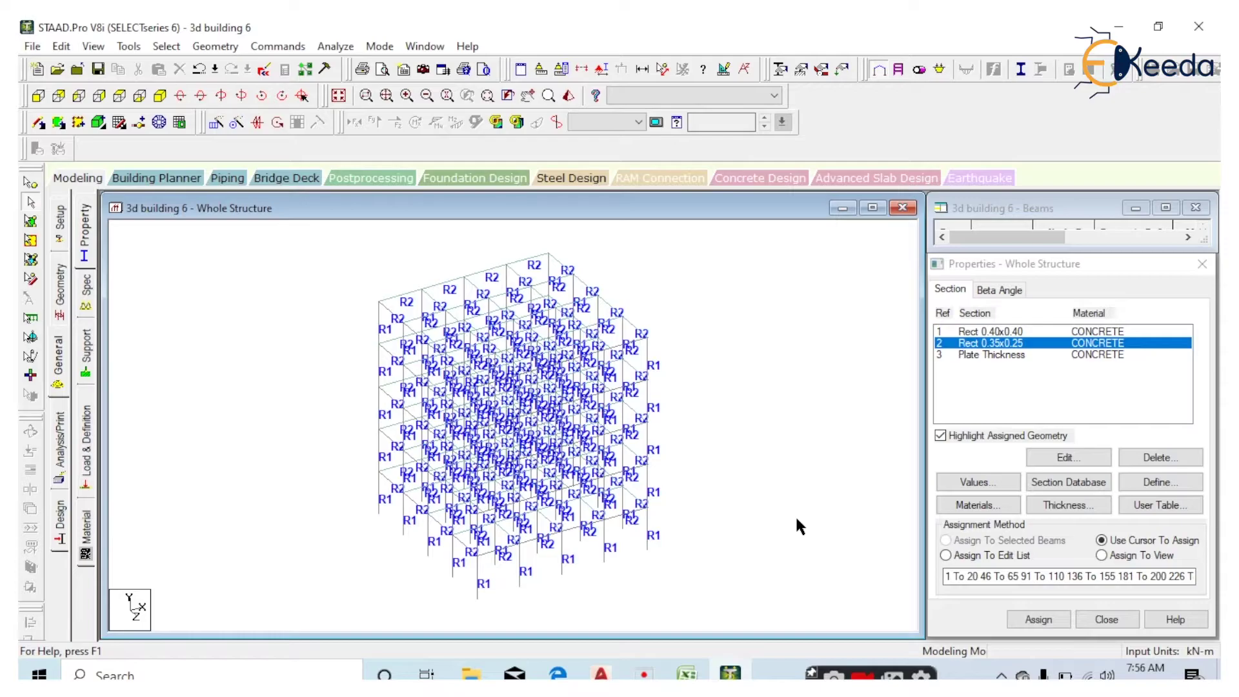
- Assign the 0.12 m plate thickness to all plates in view, elements 326–405
{"action": "left_click", "coordinate": [1008, 357]}
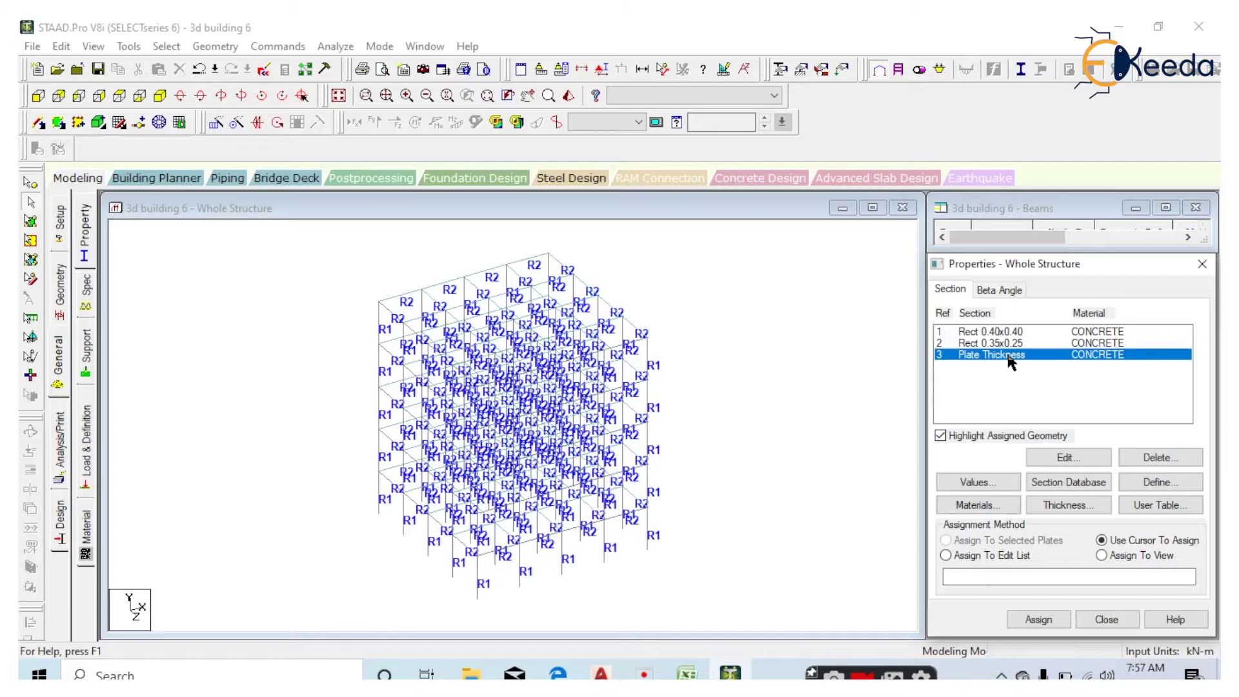
{"action": "left_click", "coordinate": [1134, 554]}
{"action": "left_click", "coordinate": [1037, 620]}
{"action": "left_click", "coordinate": [1095, 490]}
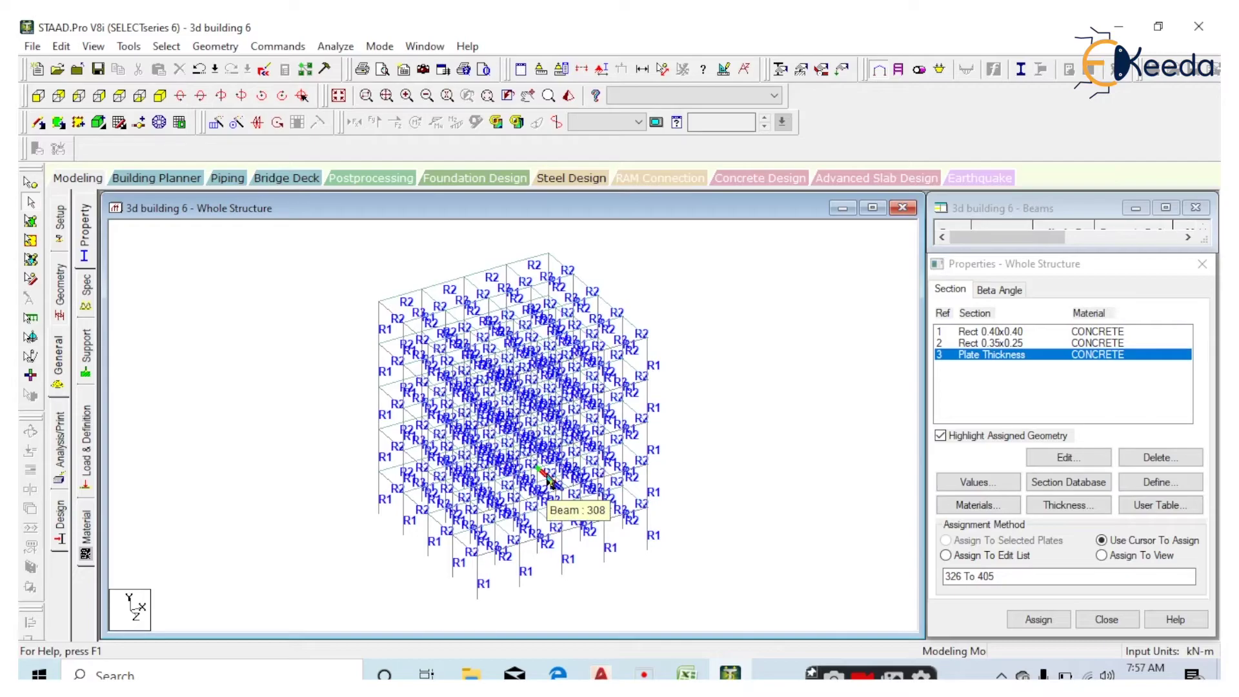
{"action": "right_click", "coordinate": [740, 346]}
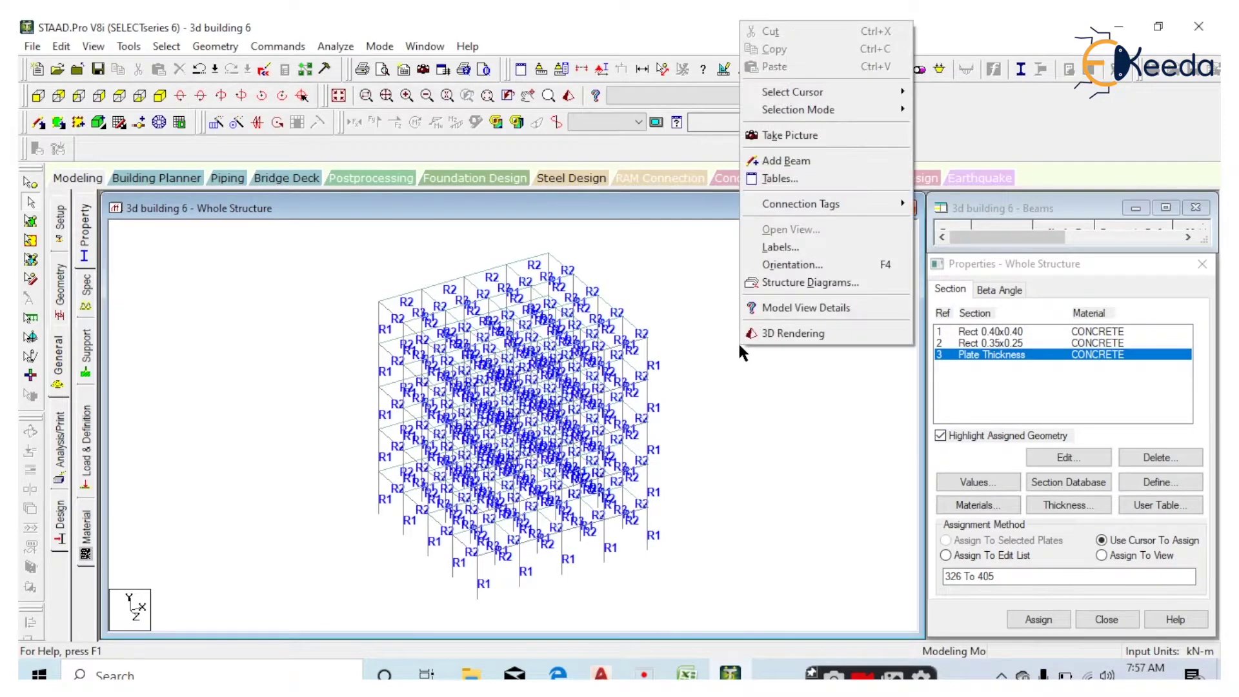
{"action": "left_click", "coordinate": [775, 334]}
{"action": "mouse_move", "coordinate": [764, 475]}
{"action": "left_mouse_down"}
{"action": "mouse_move", "coordinate": [753, 501]}
{"action": "mouse_move", "coordinate": [791, 364]}
{"action": "mouse_move", "coordinate": [689, 282]}
{"action": "left_mouse_up"}
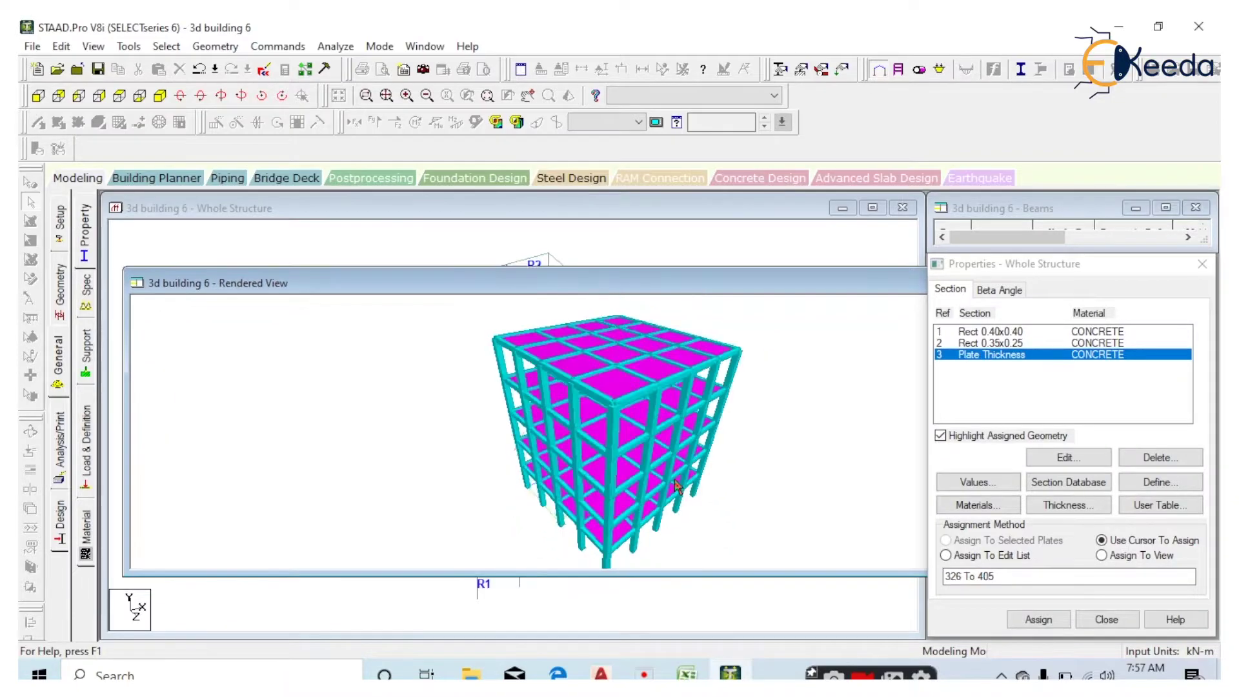
{"action": "mouse_move", "coordinate": [676, 488]}
{"action": "left_mouse_down"}
{"action": "mouse_move", "coordinate": [686, 474]}
{"action": "mouse_move", "coordinate": [559, 466]}
{"action": "mouse_move", "coordinate": [770, 414]}
{"action": "left_mouse_up"}
{"action": "left_click_drag", "start_coordinate": [839, 287], "coordinate": [435, 361]}
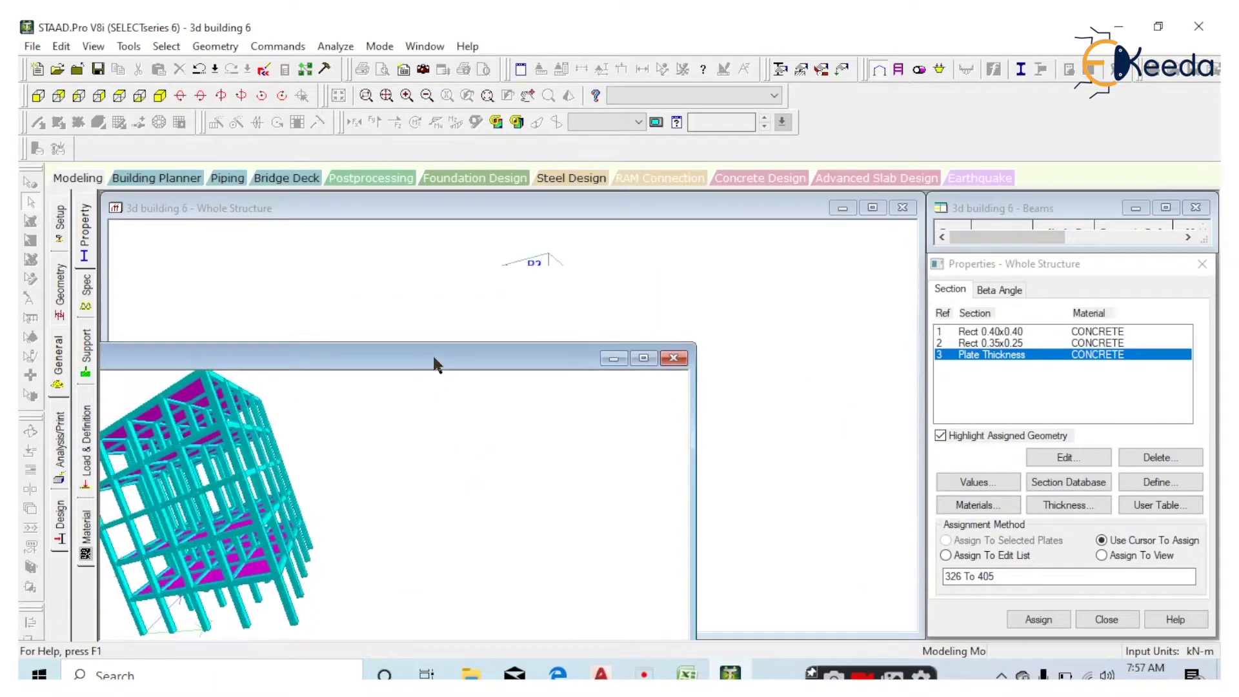
{"action": "left_click", "coordinate": [669, 359]}
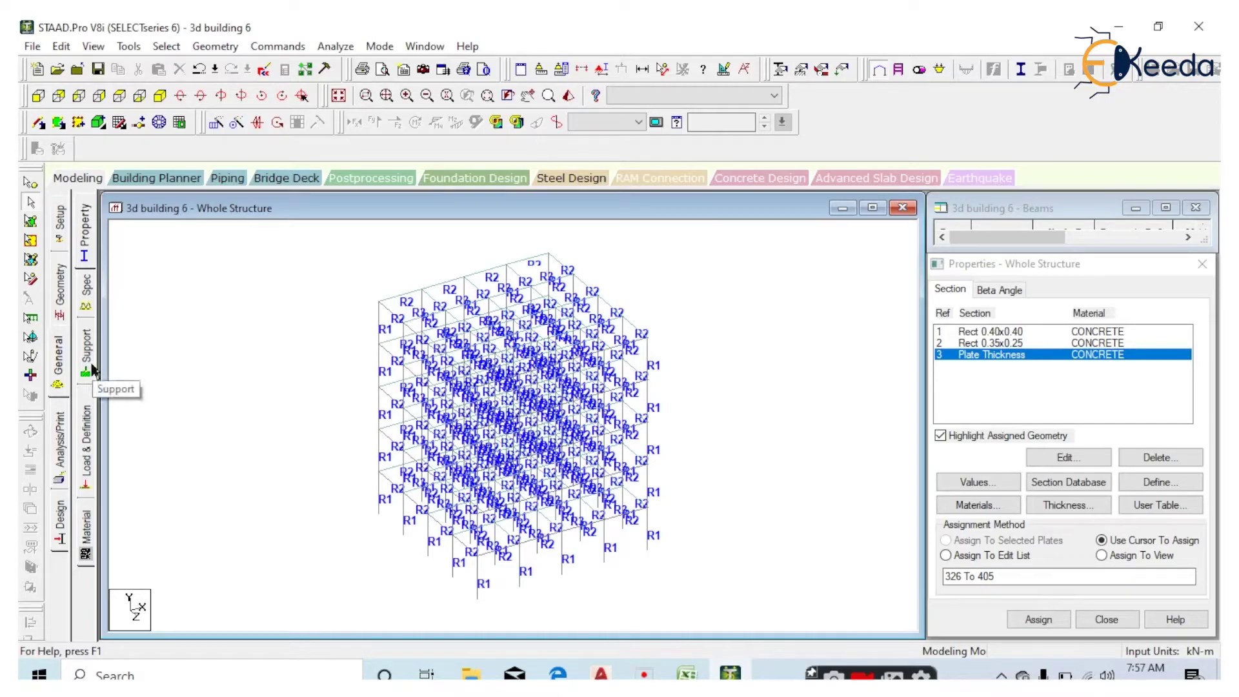
- Create a new fixed support definition, Support 2
{"action": "left_click", "coordinate": [88, 360]}
{"action": "left_click", "coordinate": [1086, 491]}
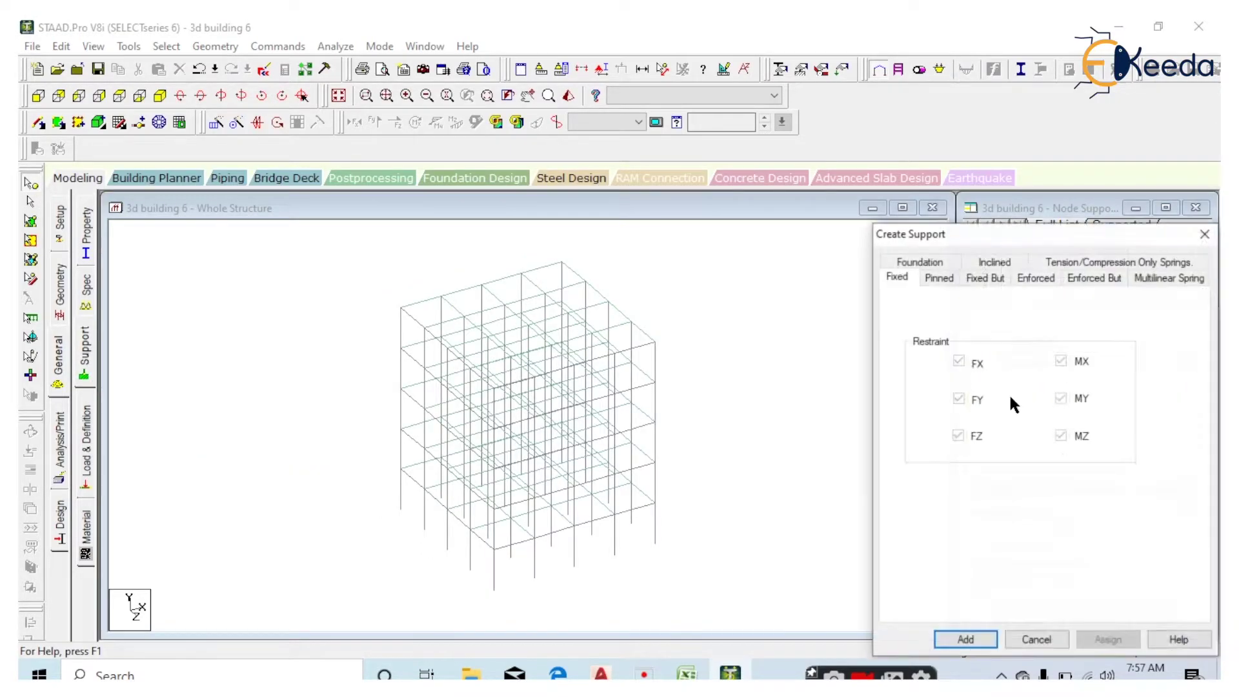
{"action": "left_click", "coordinate": [965, 639]}
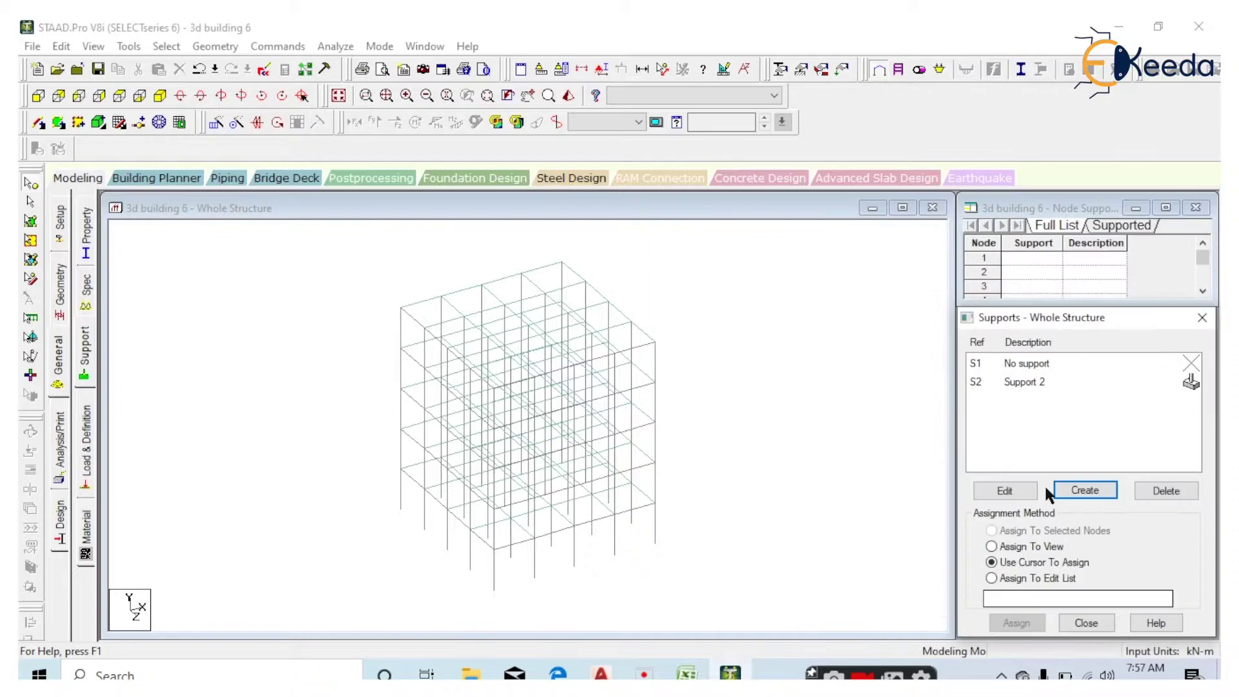
{"action": "left_click", "coordinate": [1066, 382]}
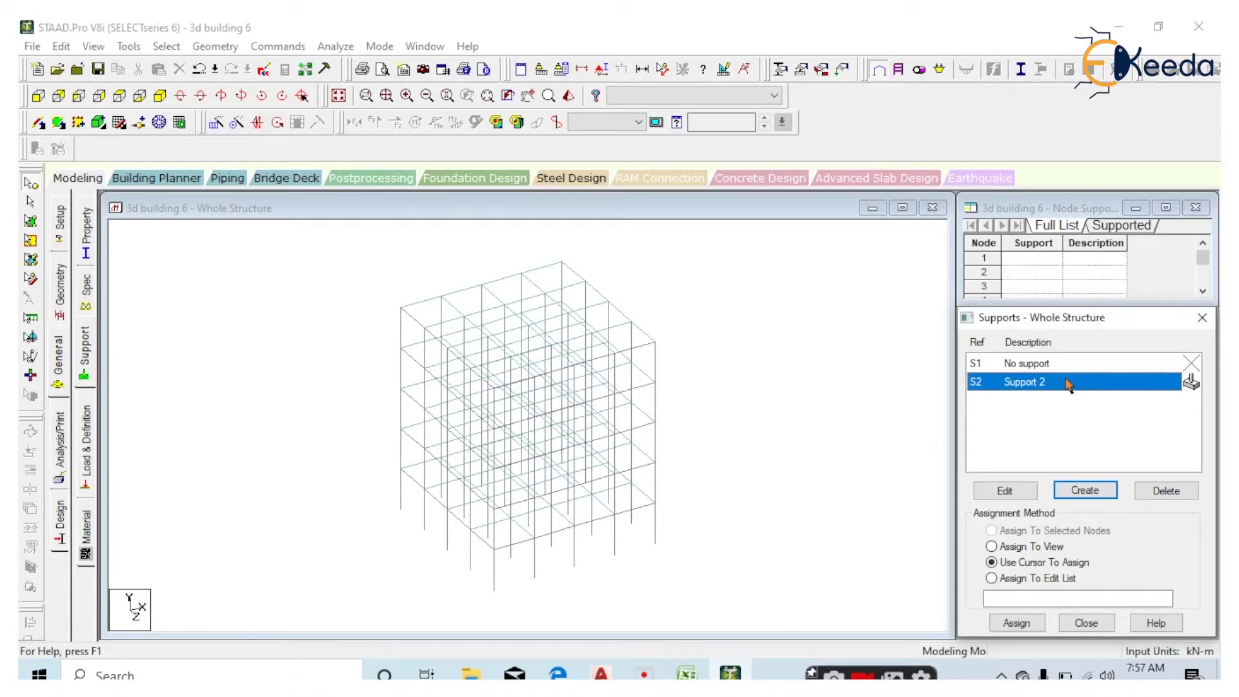
- Assign Support 2 to the five base nodes selected in front view, then view isometrically
{"action": "left_click", "coordinate": [38, 96]}
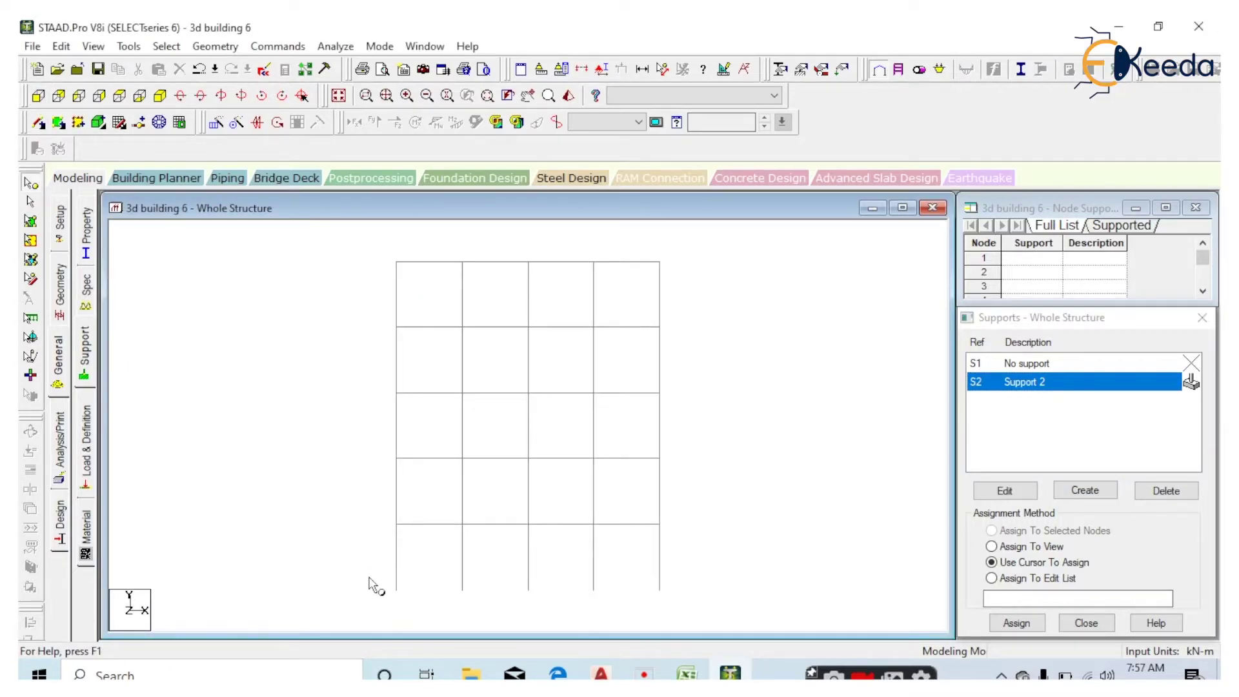
{"action": "mouse_move", "coordinate": [357, 563]}
{"action": "left_mouse_down"}
{"action": "mouse_move", "coordinate": [789, 648]}
{"action": "mouse_move", "coordinate": [796, 630]}
{"action": "left_mouse_up"}
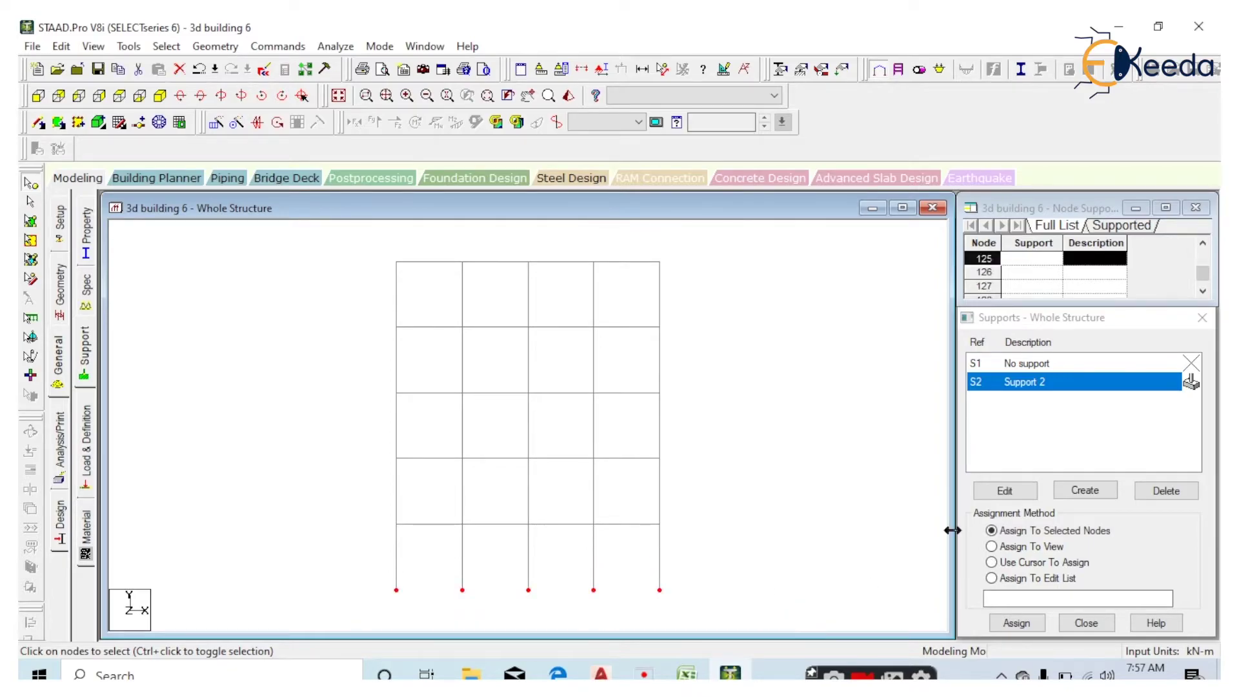
{"action": "left_click", "coordinate": [997, 625]}
{"action": "left_click", "coordinate": [1088, 519]}
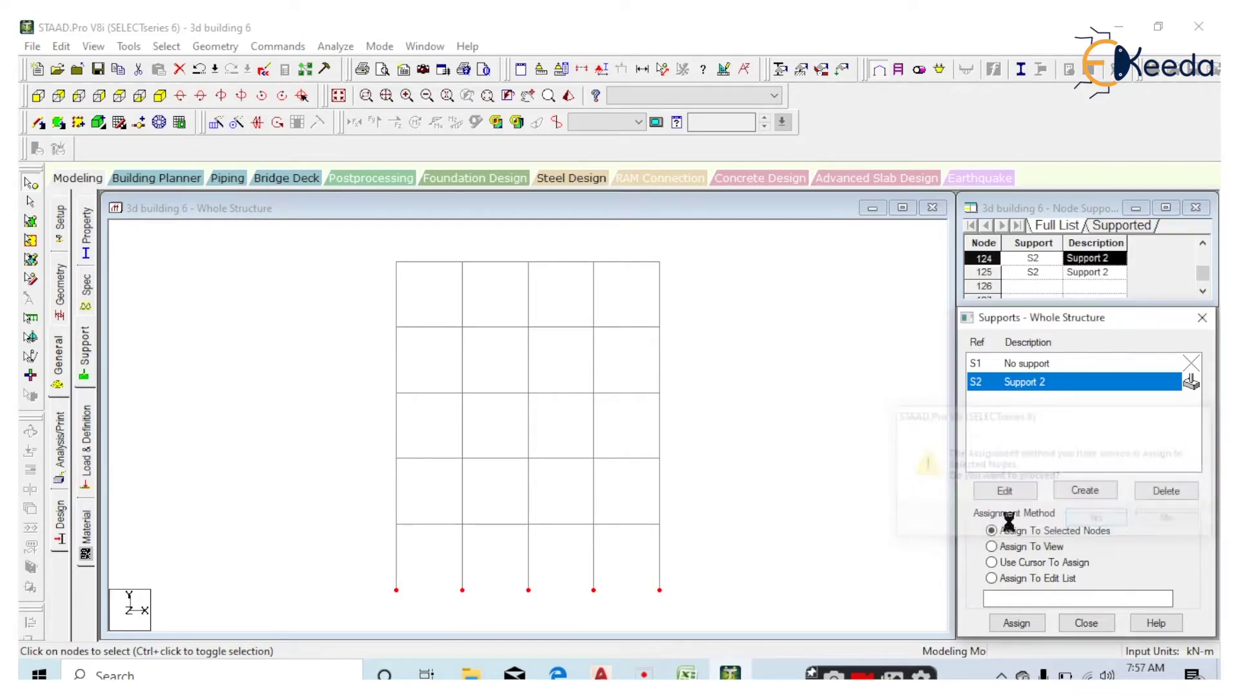
{"action": "left_click", "coordinate": [160, 95]}
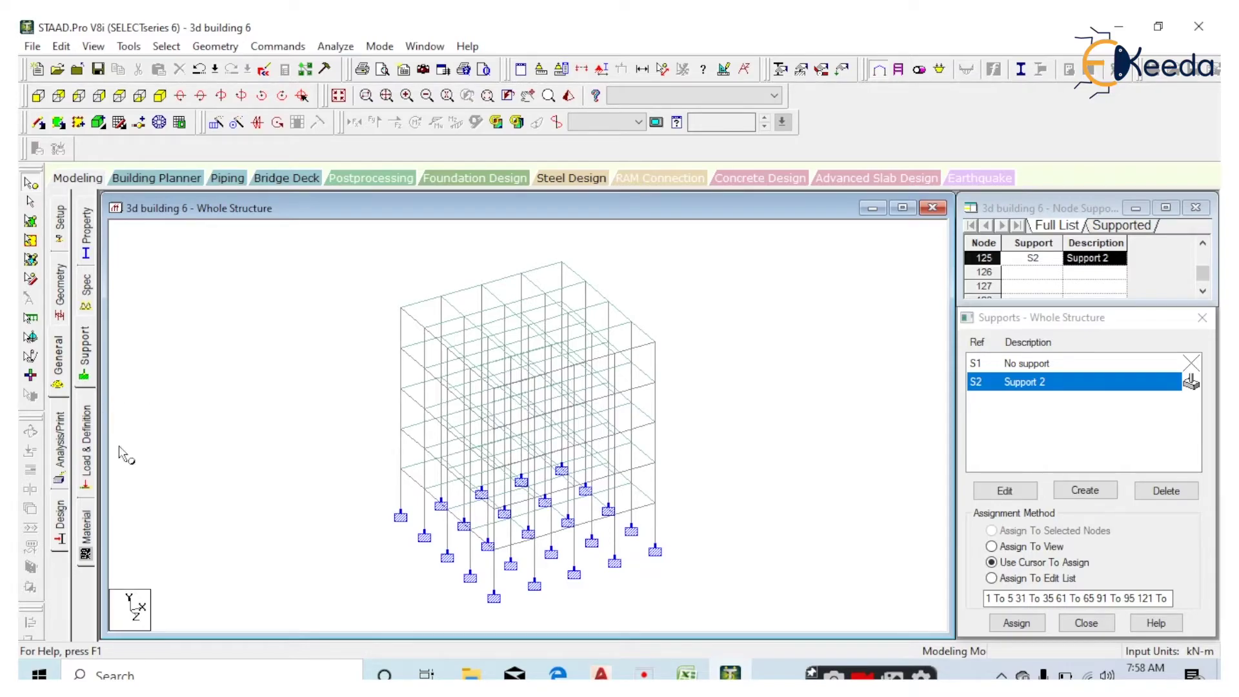
- Add primary load case 1 titled 'load' with loading type None
{"action": "left_click", "coordinate": [87, 462]}
{"action": "left_click", "coordinate": [1023, 242]}
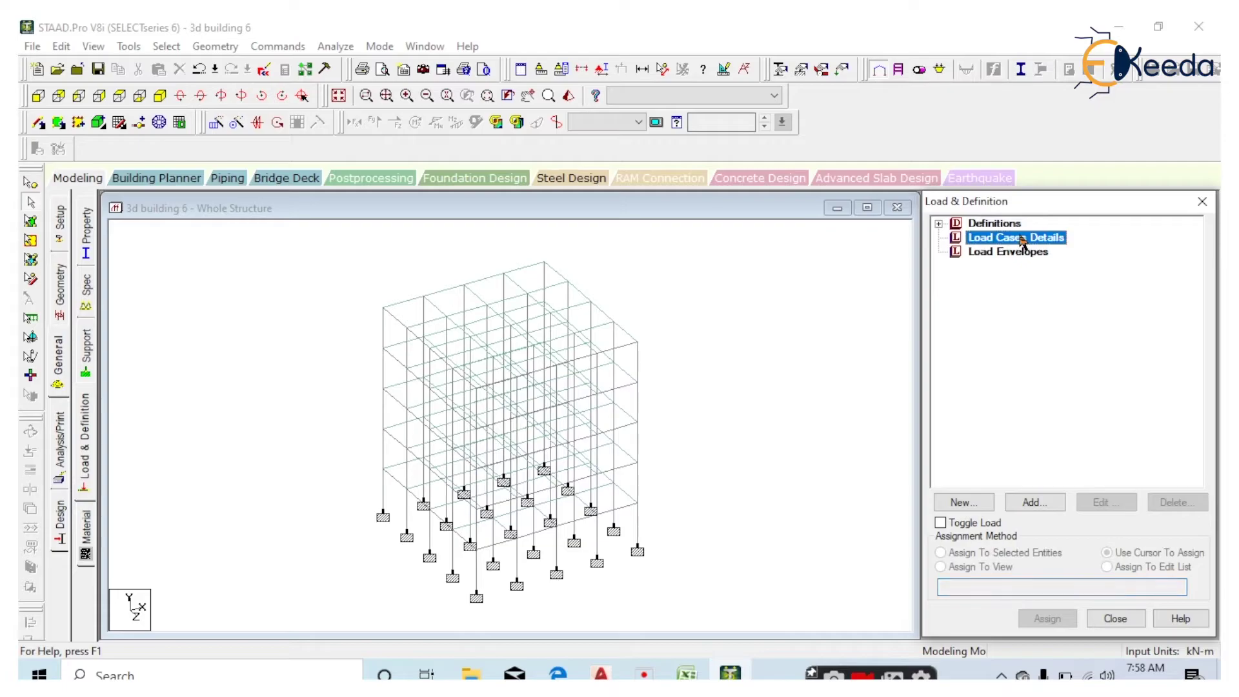
{"action": "left_click", "coordinate": [1049, 503]}
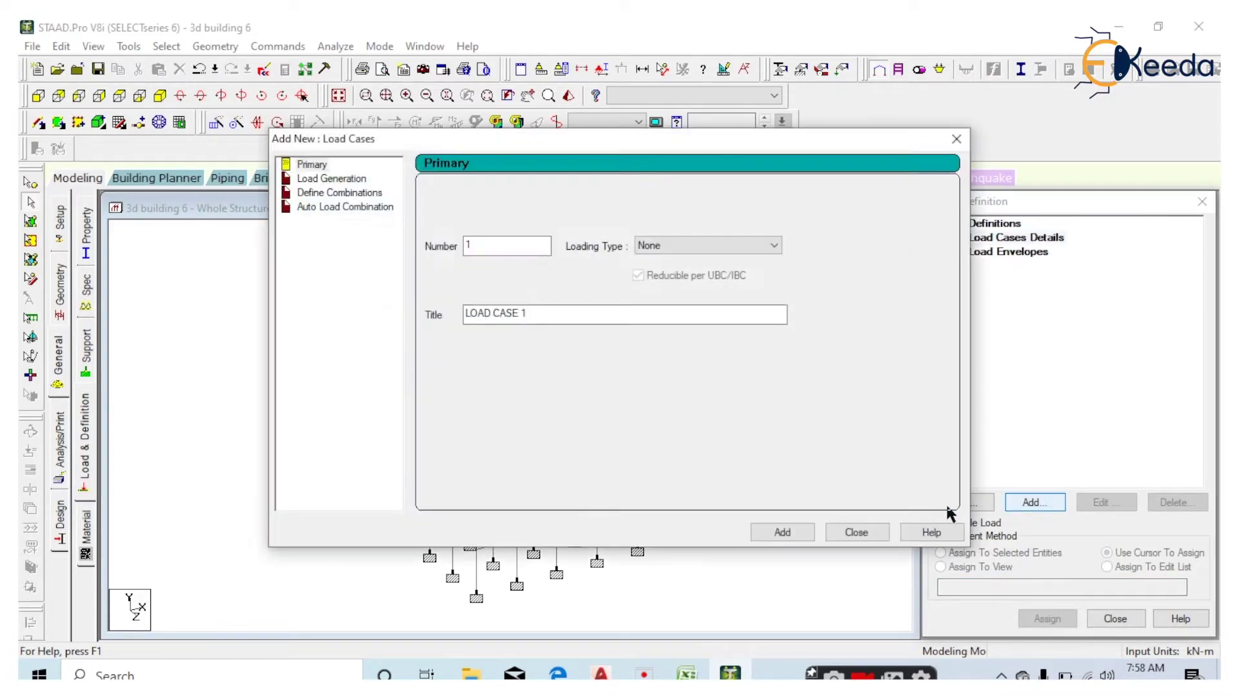
{"action": "left_click", "coordinate": [743, 250]}
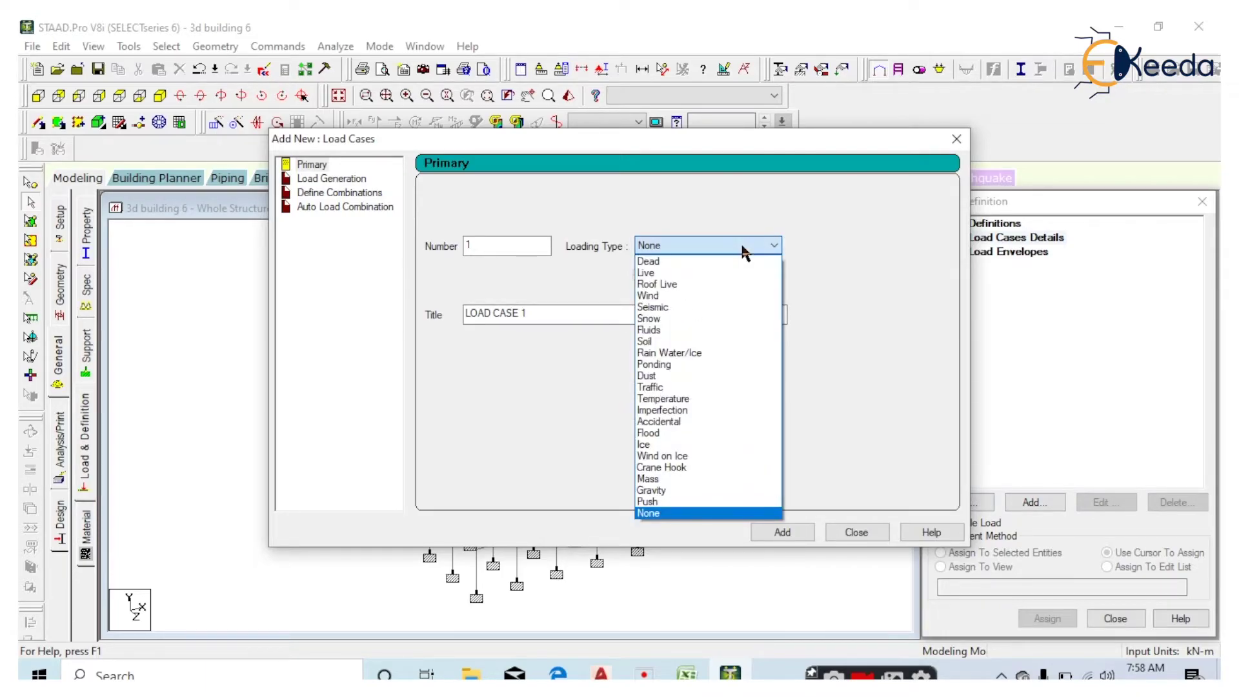
{"action": "left_click", "coordinate": [731, 249]}
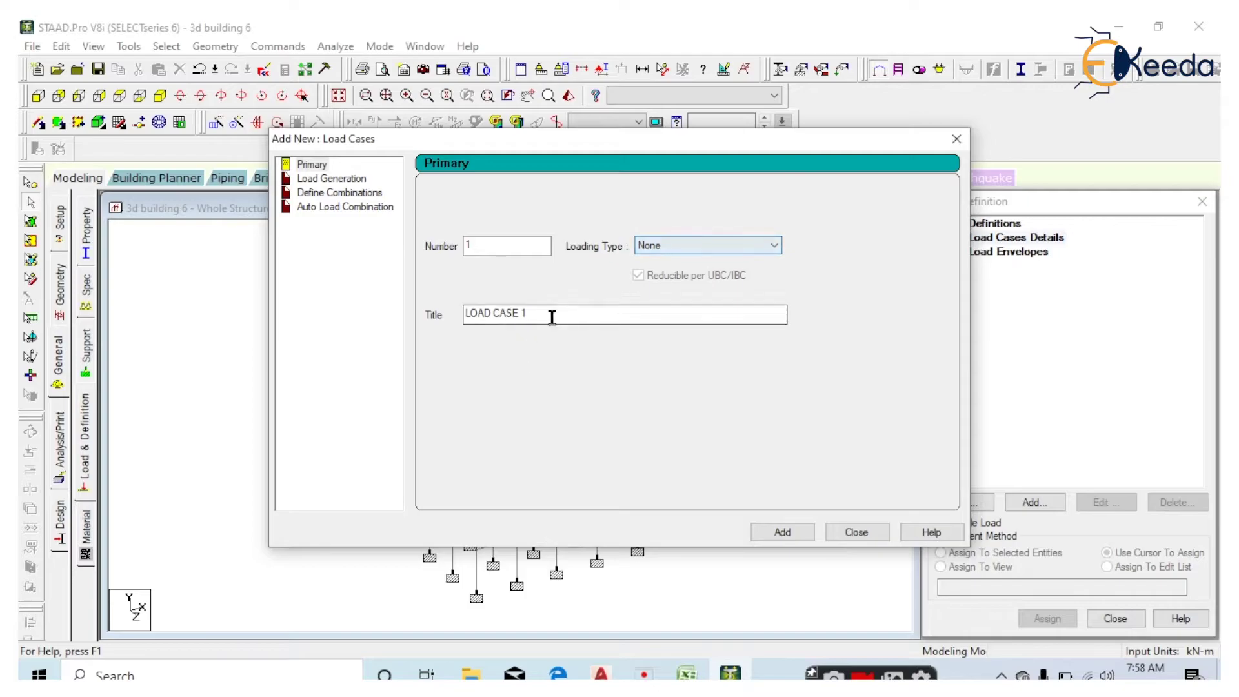
{"action": "left_click_drag", "start_coordinate": [552, 313], "coordinate": [360, 343]}
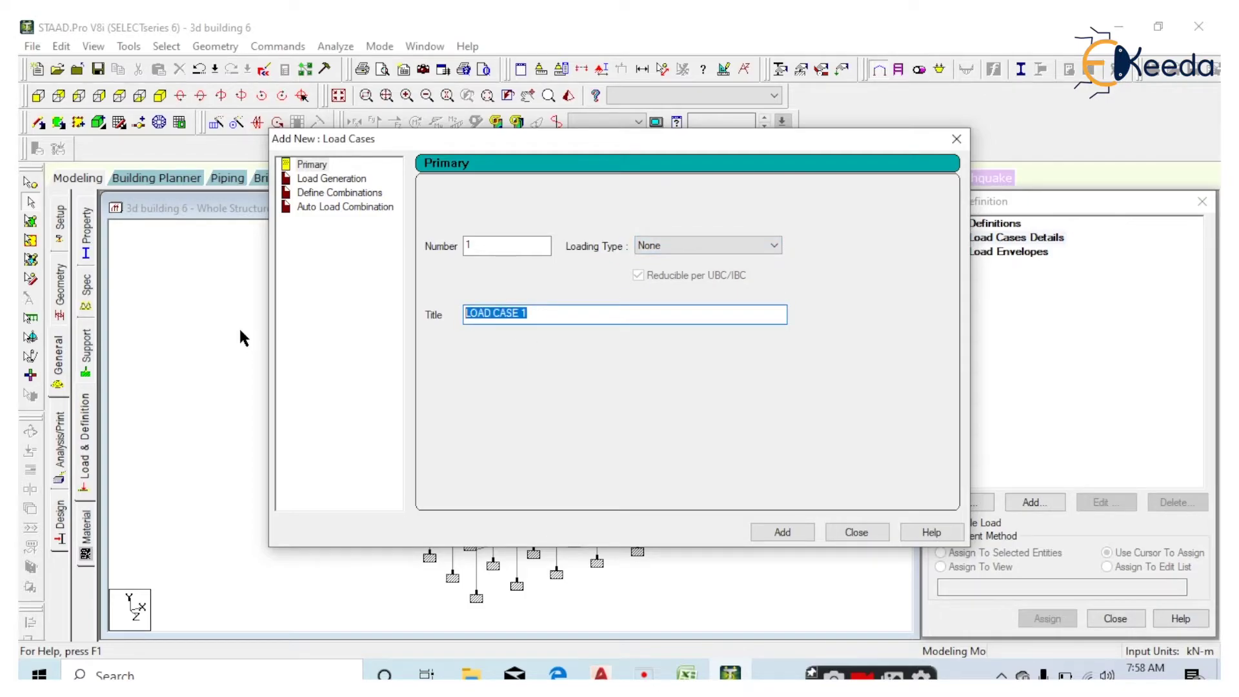
{"action": "type", "text": "load"}
{"action": "left_click", "coordinate": [786, 536]}
{"action": "left_click", "coordinate": [842, 532]}
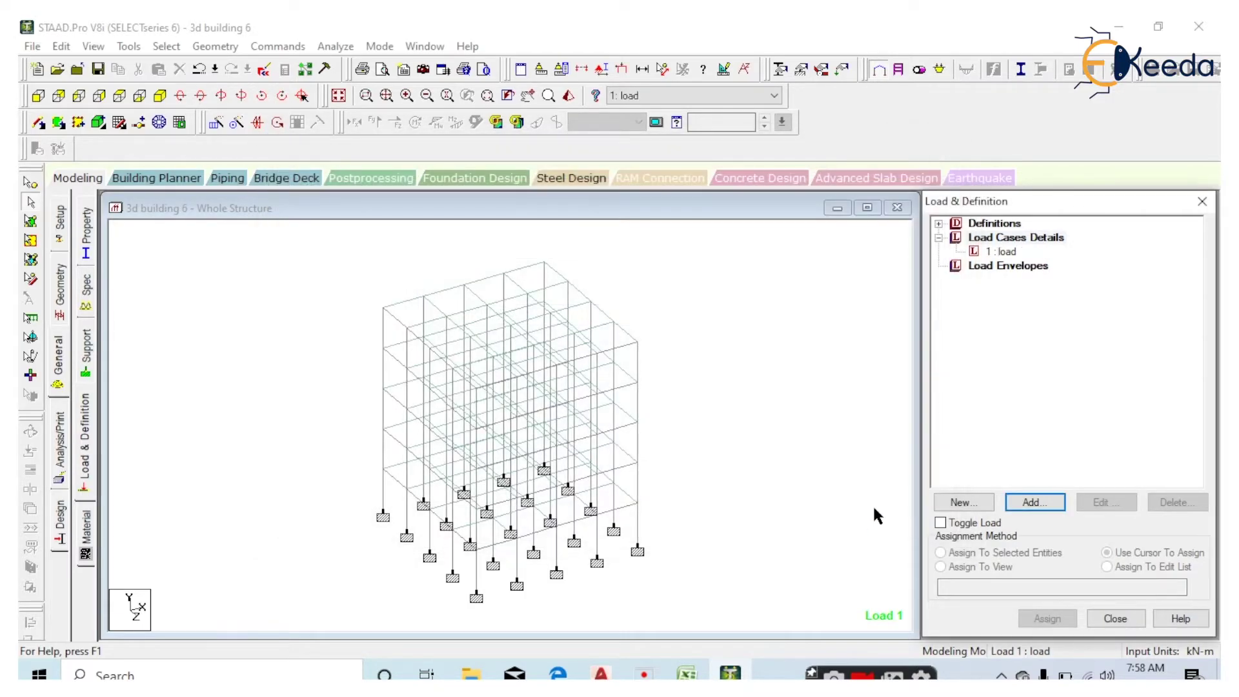
{"action": "left_click", "coordinate": [998, 254]}
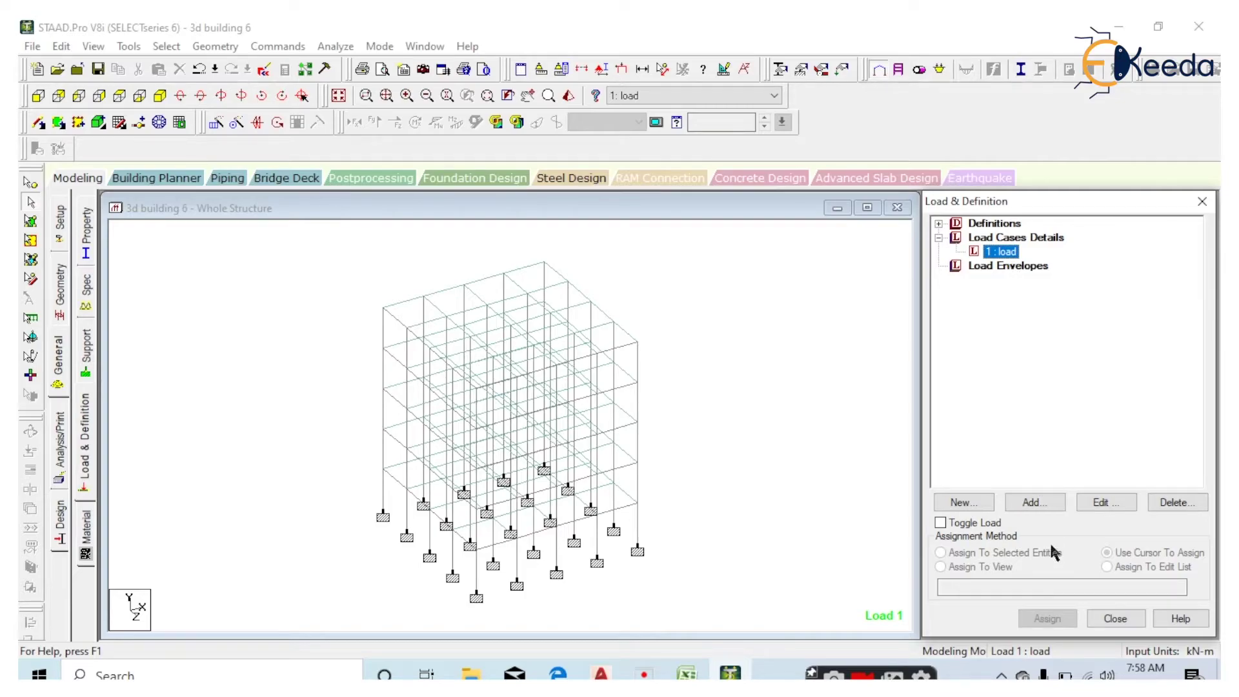
- Create three Uniform Force member load items in load case 1 with W1 -12, -6 and -3 kN/m
{"action": "left_click", "coordinate": [1047, 502]}
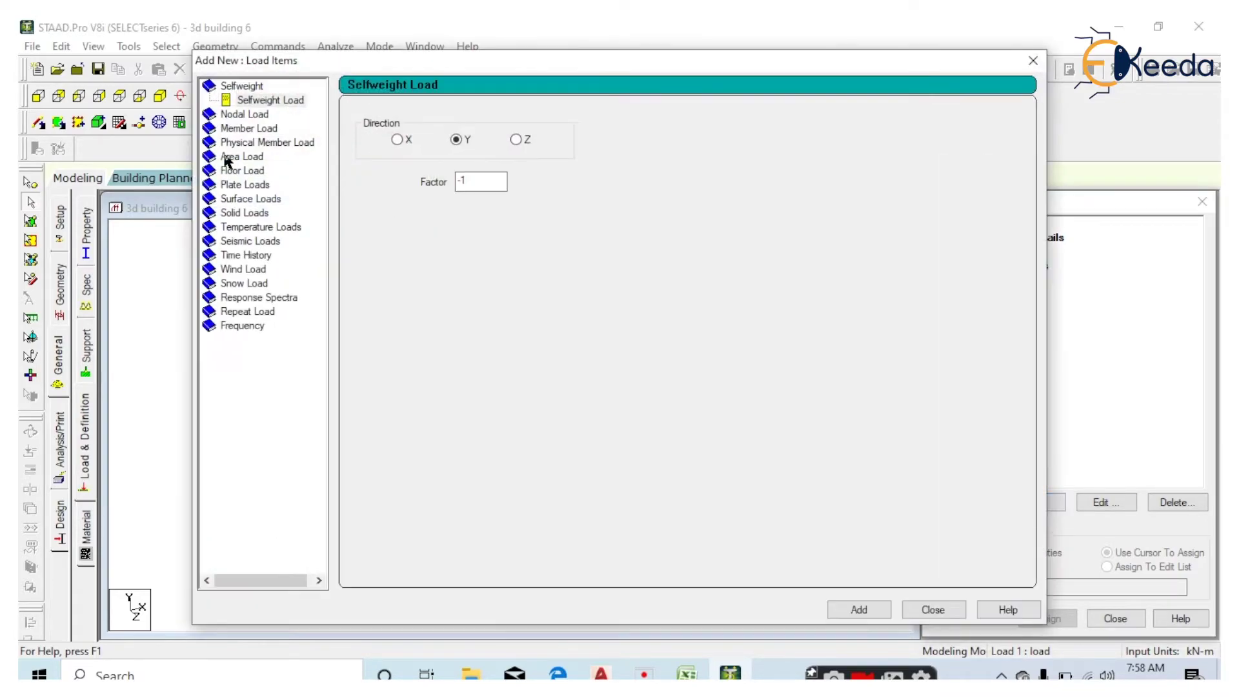
{"action": "left_click", "coordinate": [247, 128]}
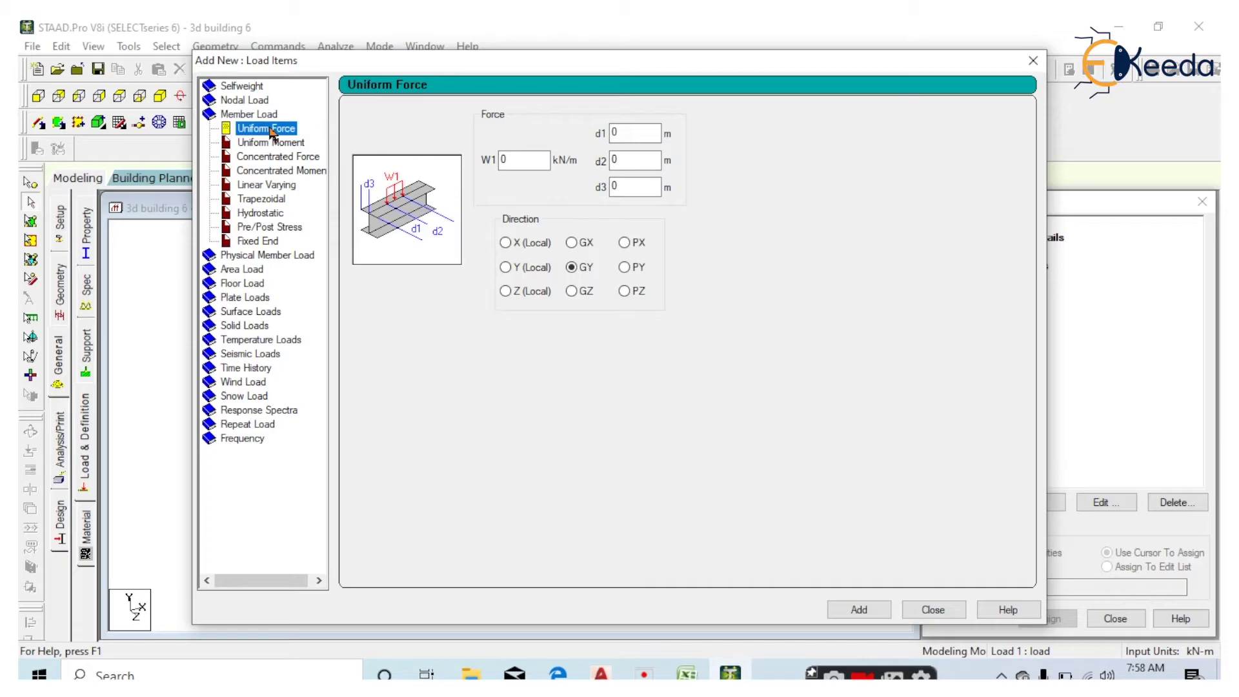
{"action": "double_click", "coordinate": [510, 161]}
{"action": "key", "text": "BackSpace"}
{"action": "type", "text": "-"}
{"action": "type", "text": "12"}
{"action": "left_click", "coordinate": [852, 605]}
{"action": "double_click", "coordinate": [523, 159]}
{"action": "type", "text": "-"}
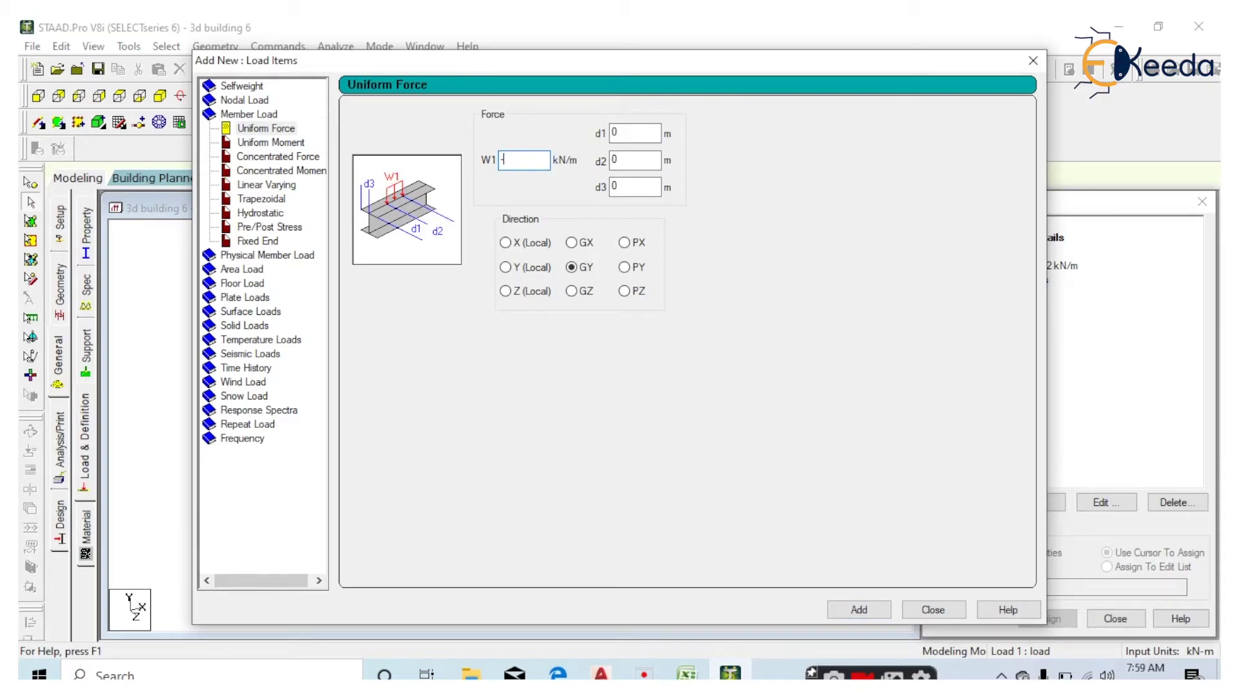
{"action": "type", "text": "6"}
{"action": "left_click", "coordinate": [864, 614]}
{"action": "double_click", "coordinate": [511, 159]}
{"action": "type", "text": "-"}
{"action": "type", "text": "3"}
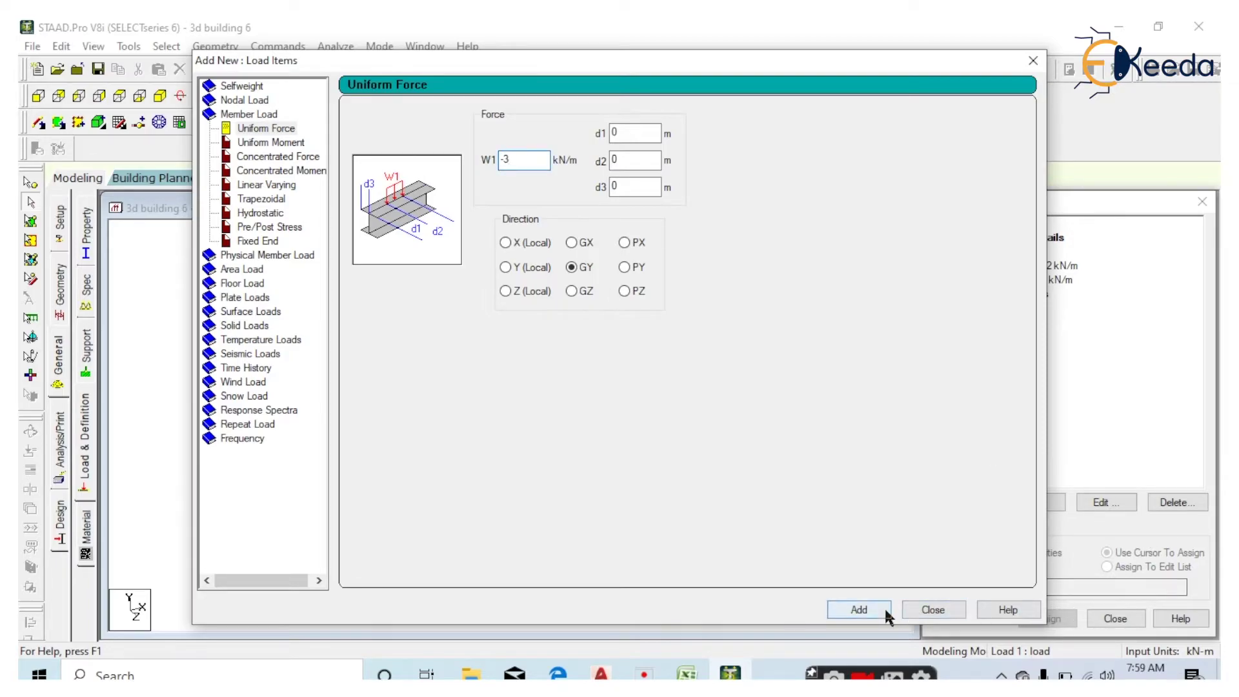
{"action": "left_click", "coordinate": [883, 608]}
{"action": "left_click", "coordinate": [932, 609]}
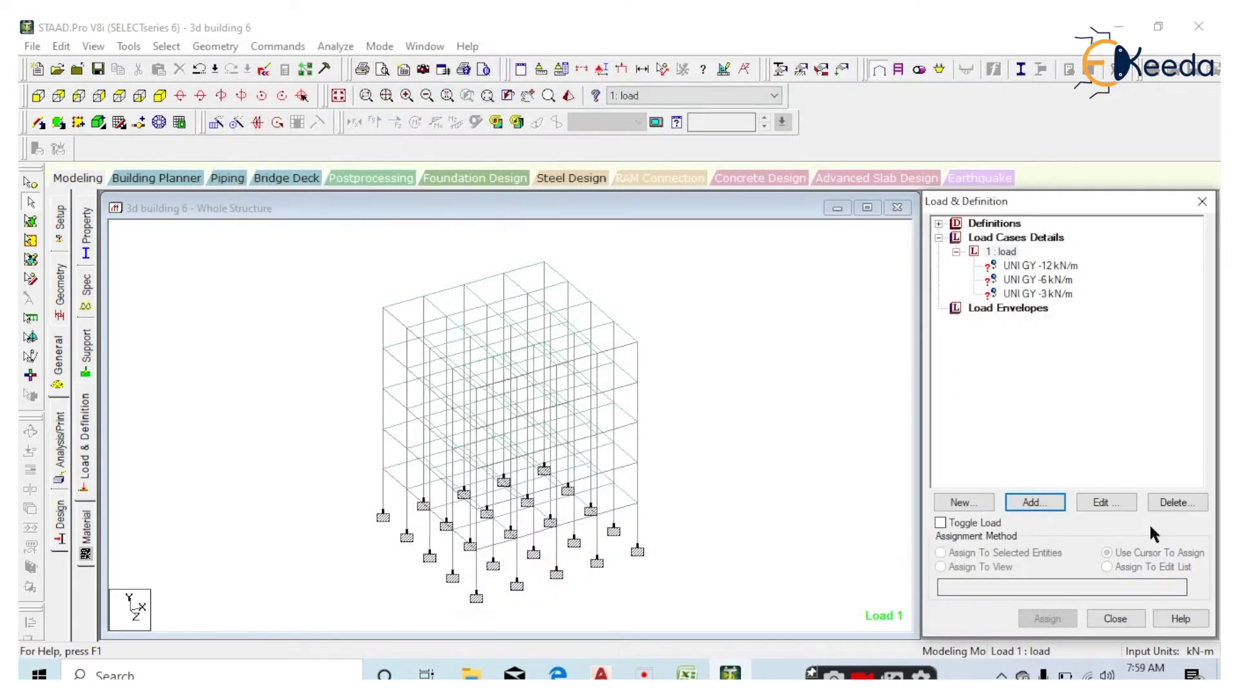
- Review the -12, -6 and -3 kN/m items, switch to front view, and select the -12 kN/m load
{"action": "left_click", "coordinate": [1050, 272]}
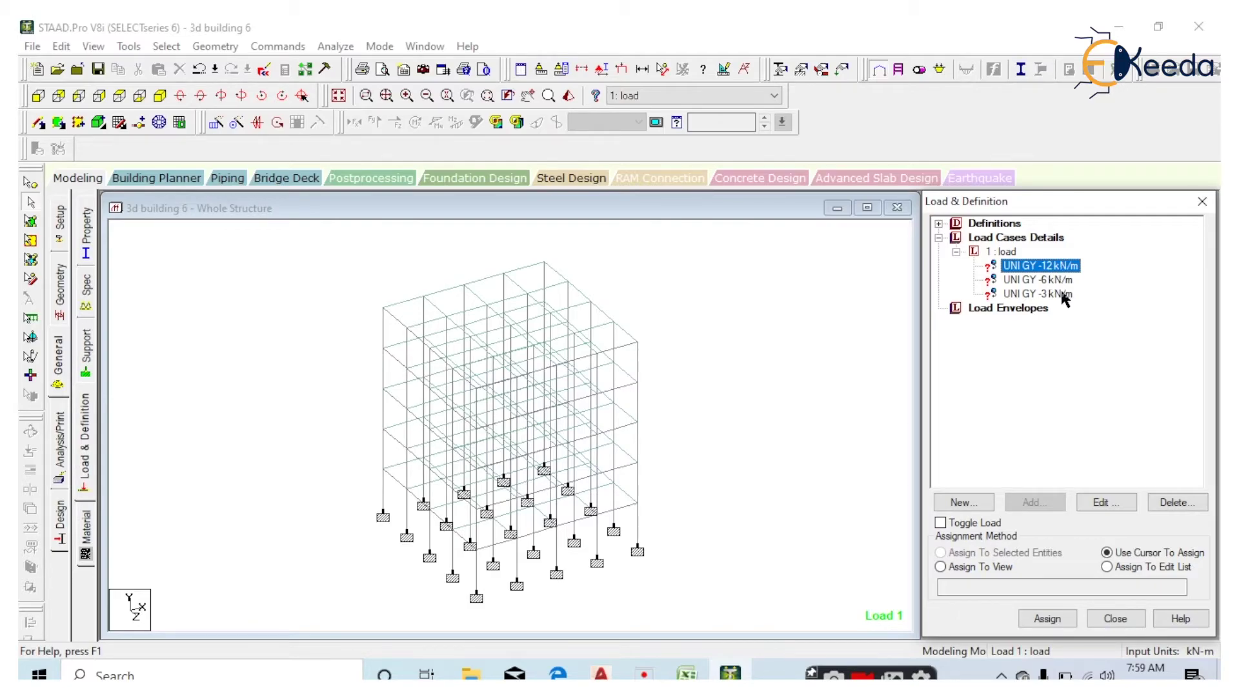
{"action": "left_click", "coordinate": [1063, 280]}
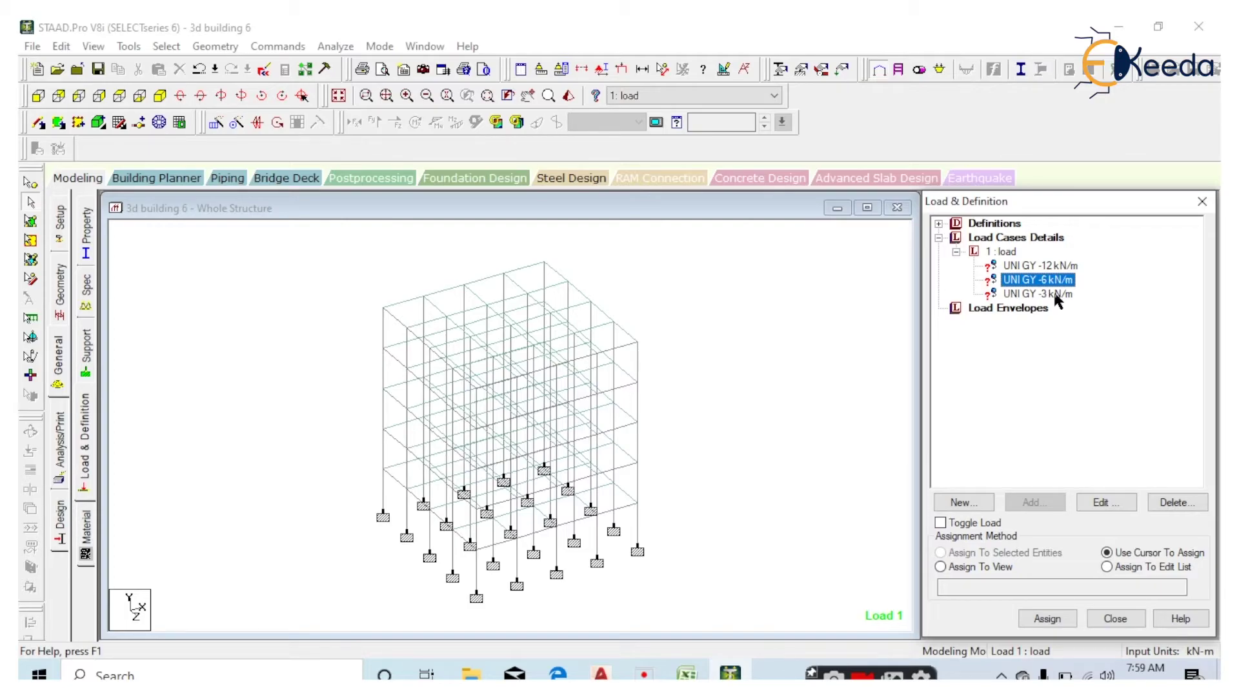
{"action": "left_click", "coordinate": [1056, 299]}
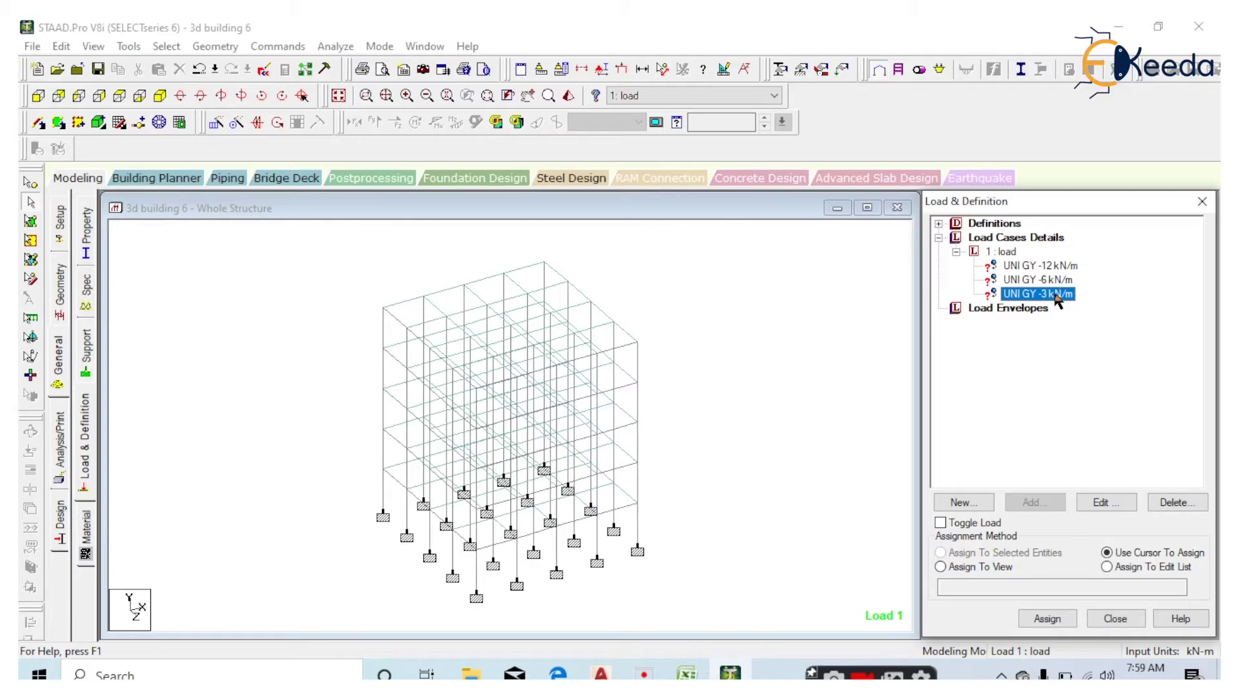
{"action": "left_click", "coordinate": [38, 95]}
{"action": "left_click", "coordinate": [1040, 268]}
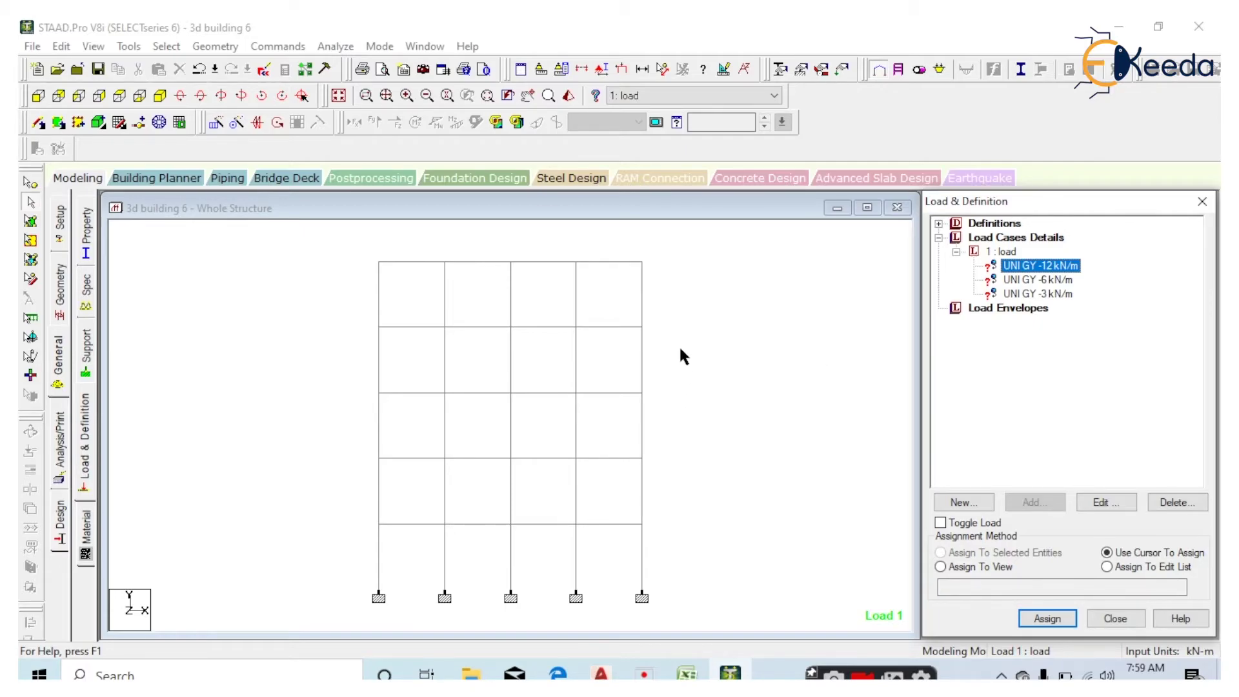
- Window-select the beam rows of the four floor levels below the roof, then view isometrically
{"action": "left_click_drag", "start_coordinate": [693, 311], "coordinate": [303, 334]}
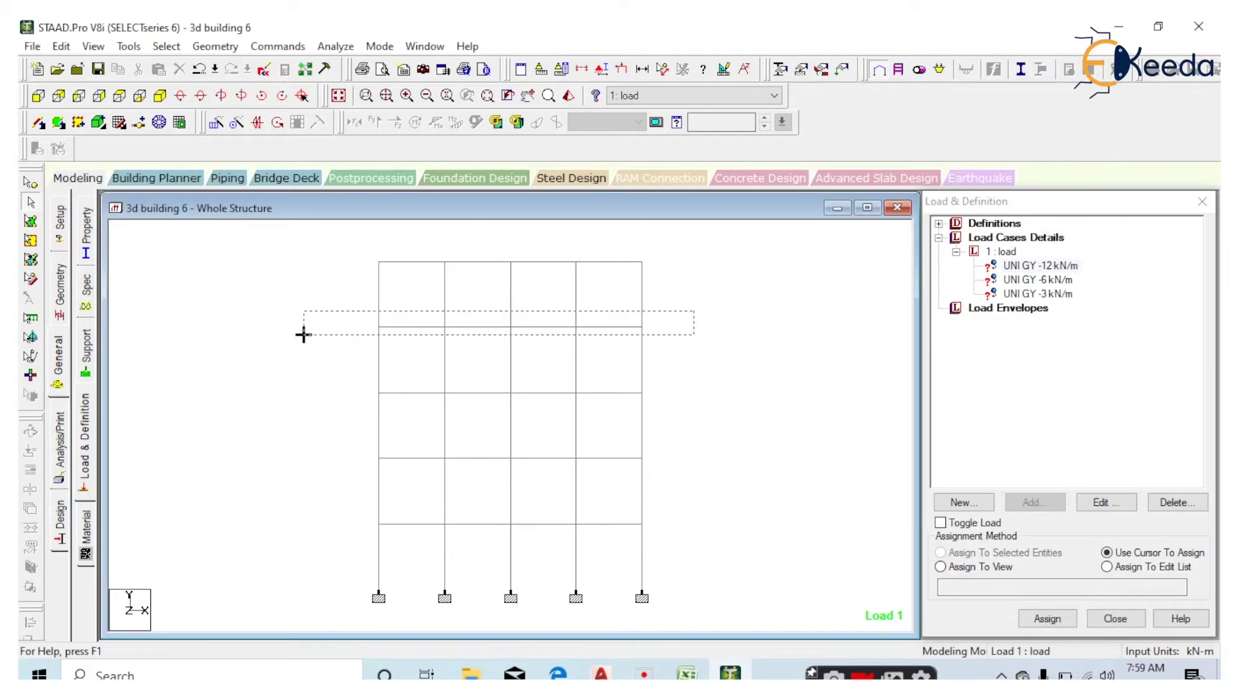
{"action": "left_click_drag", "start_coordinate": [685, 306], "coordinate": [303, 346]}
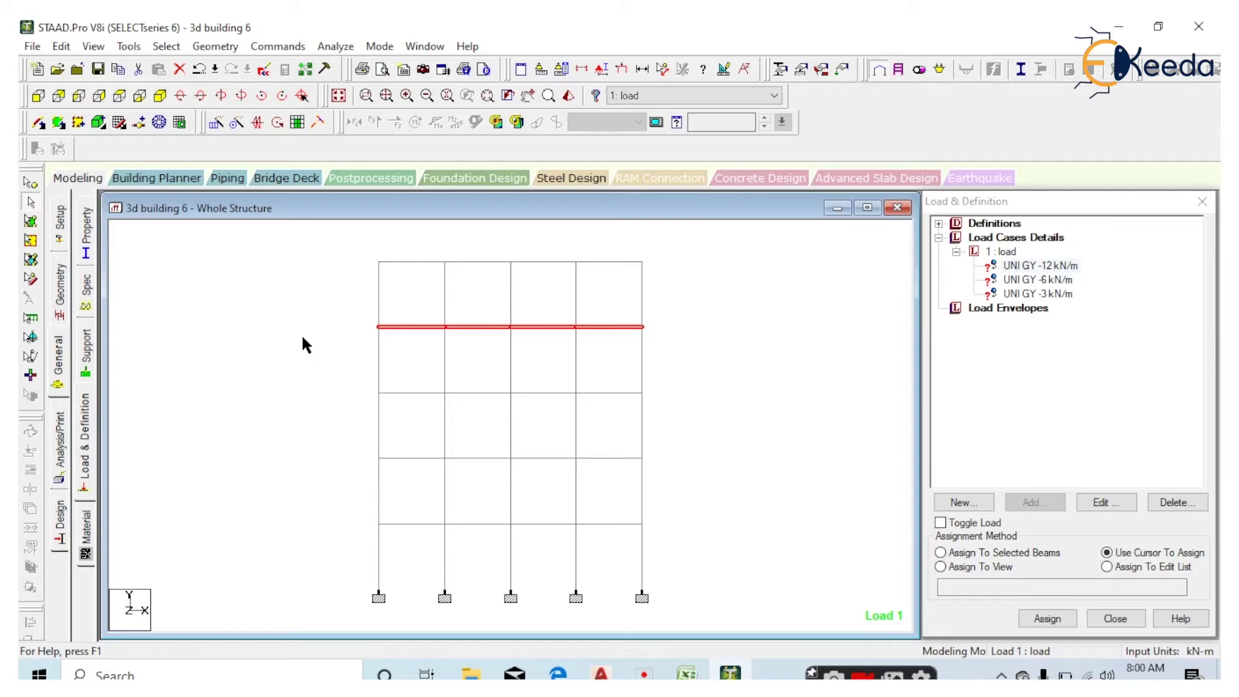
{"action": "left_click_drag", "start_coordinate": [672, 375], "coordinate": [319, 414]}
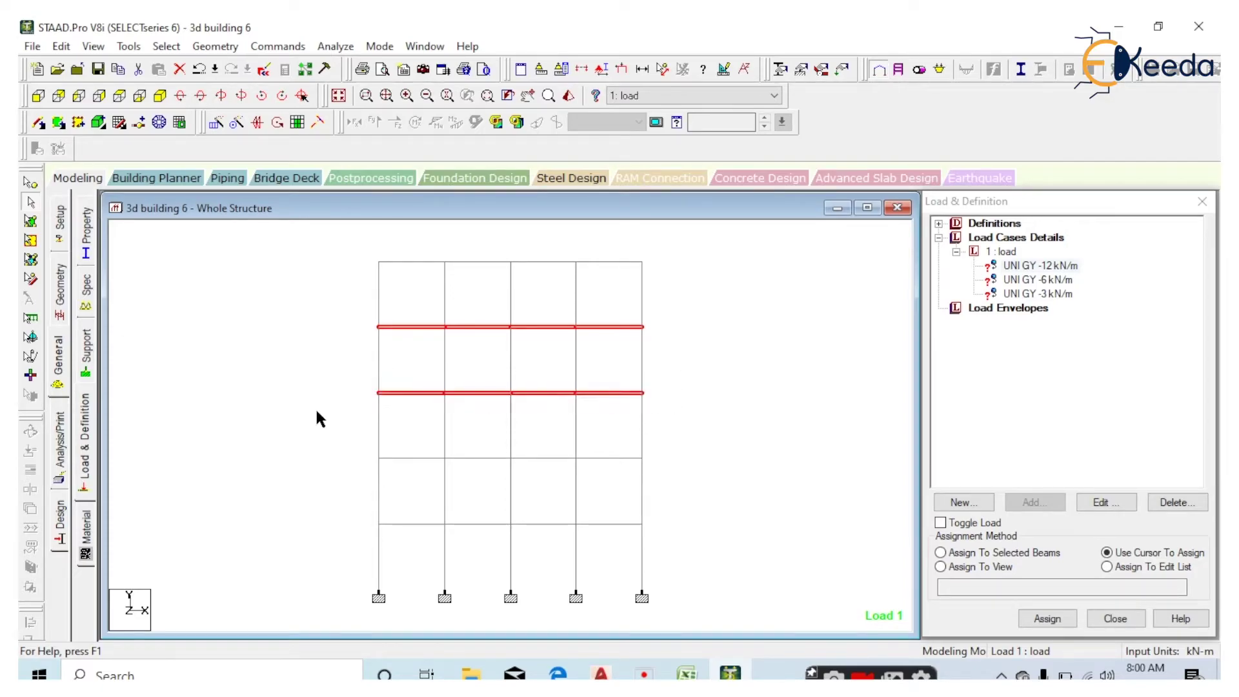
{"action": "left_click_drag", "start_coordinate": [688, 445], "coordinate": [291, 464]}
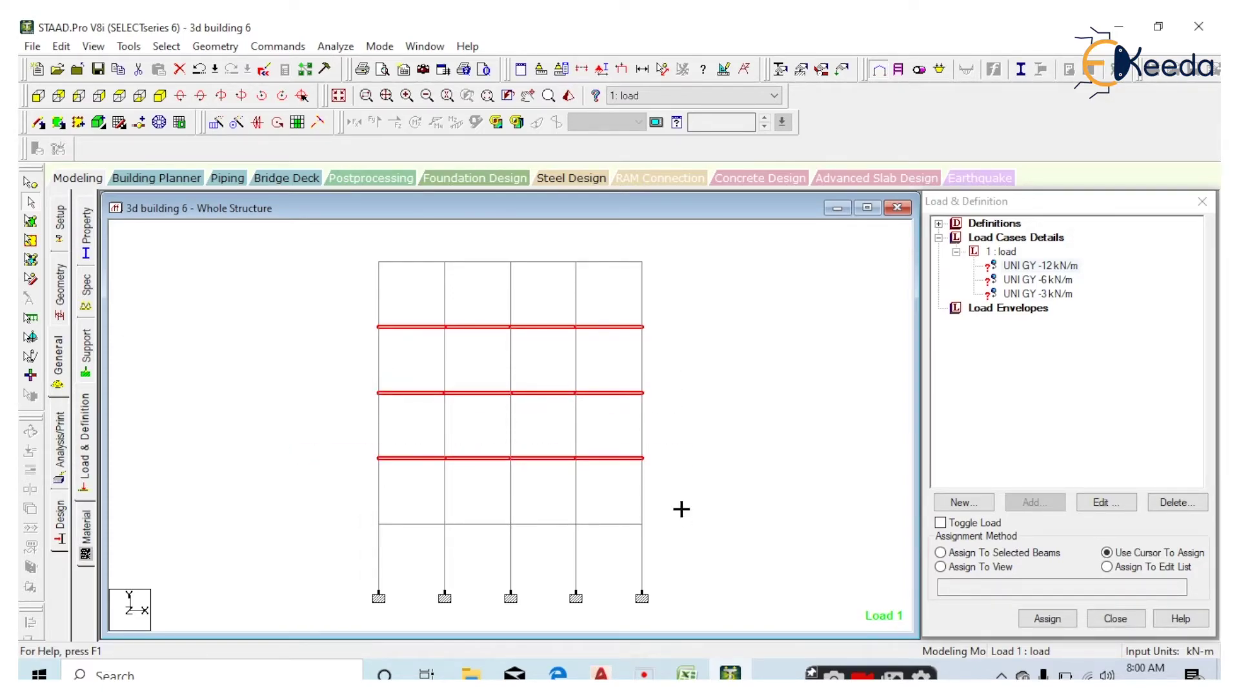
{"action": "left_click_drag", "start_coordinate": [682, 511], "coordinate": [281, 531]}
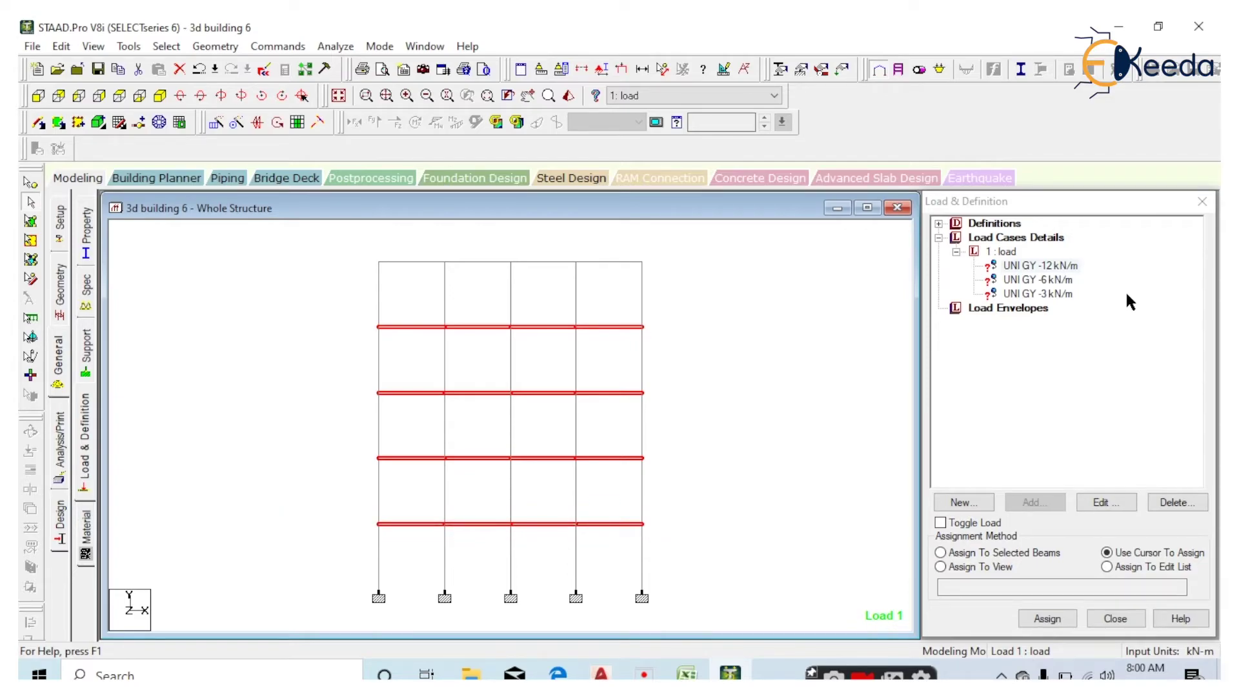
{"action": "left_click", "coordinate": [162, 94]}
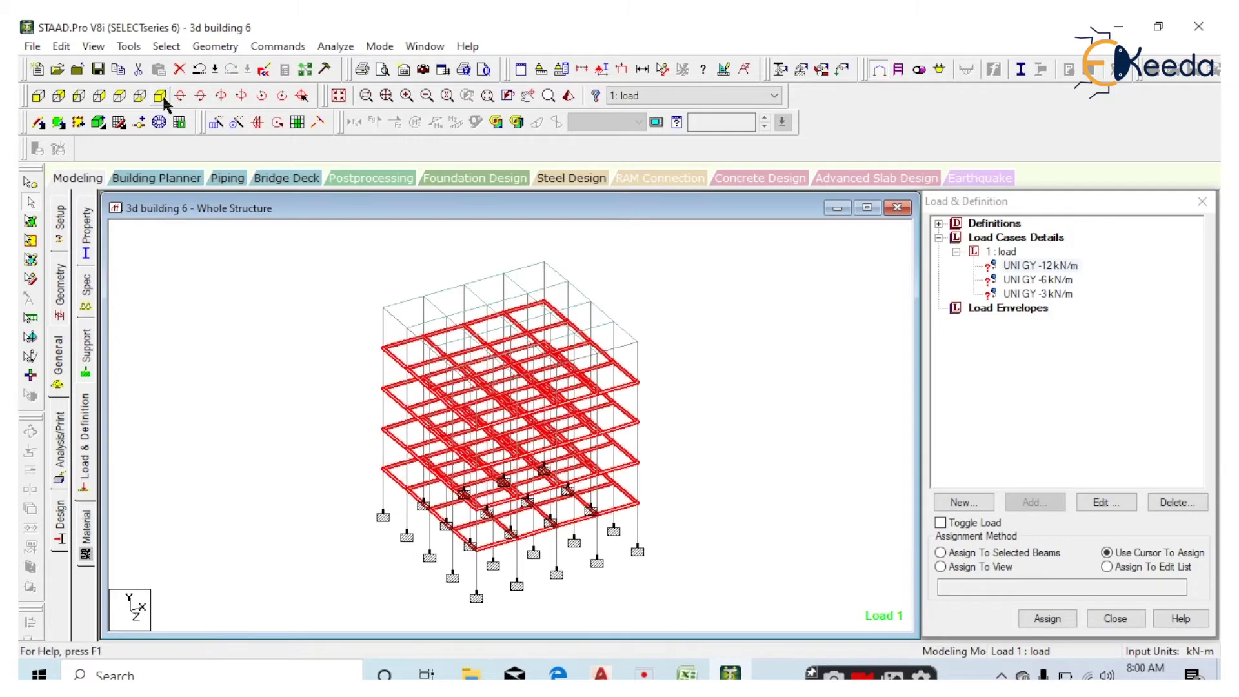
- Display only the selected floor beams and view them from the top
{"action": "left_click", "coordinate": [93, 47]}
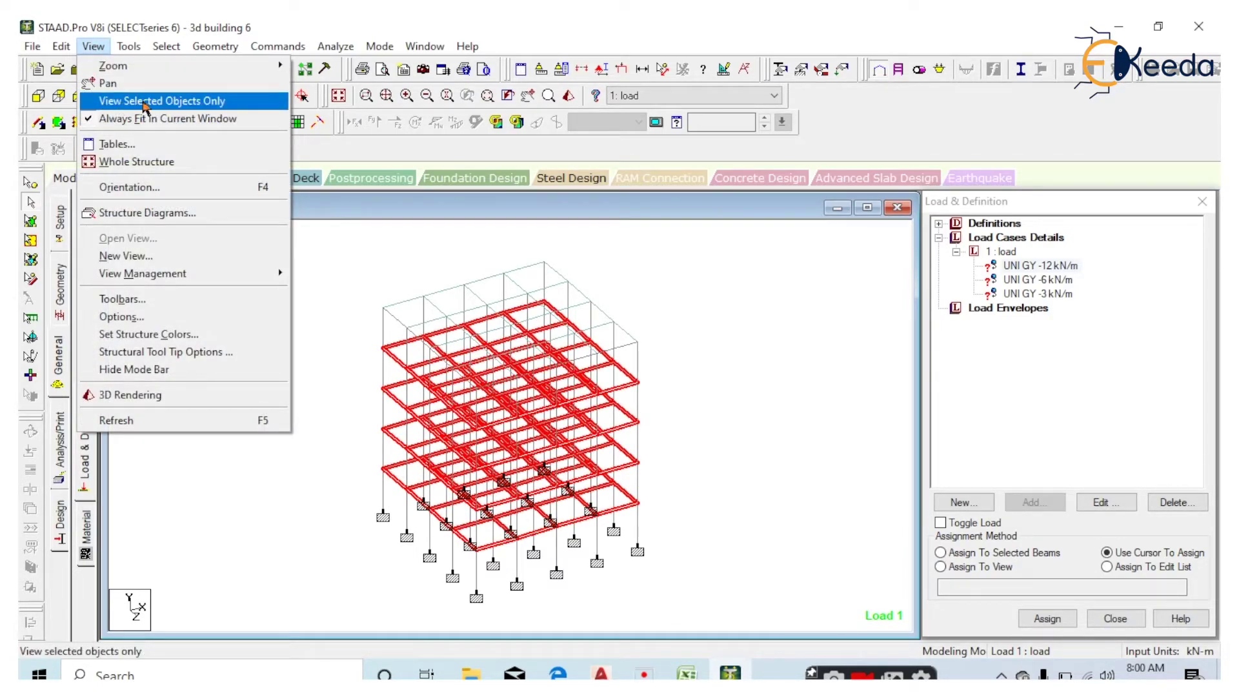
{"action": "left_click", "coordinate": [184, 101]}
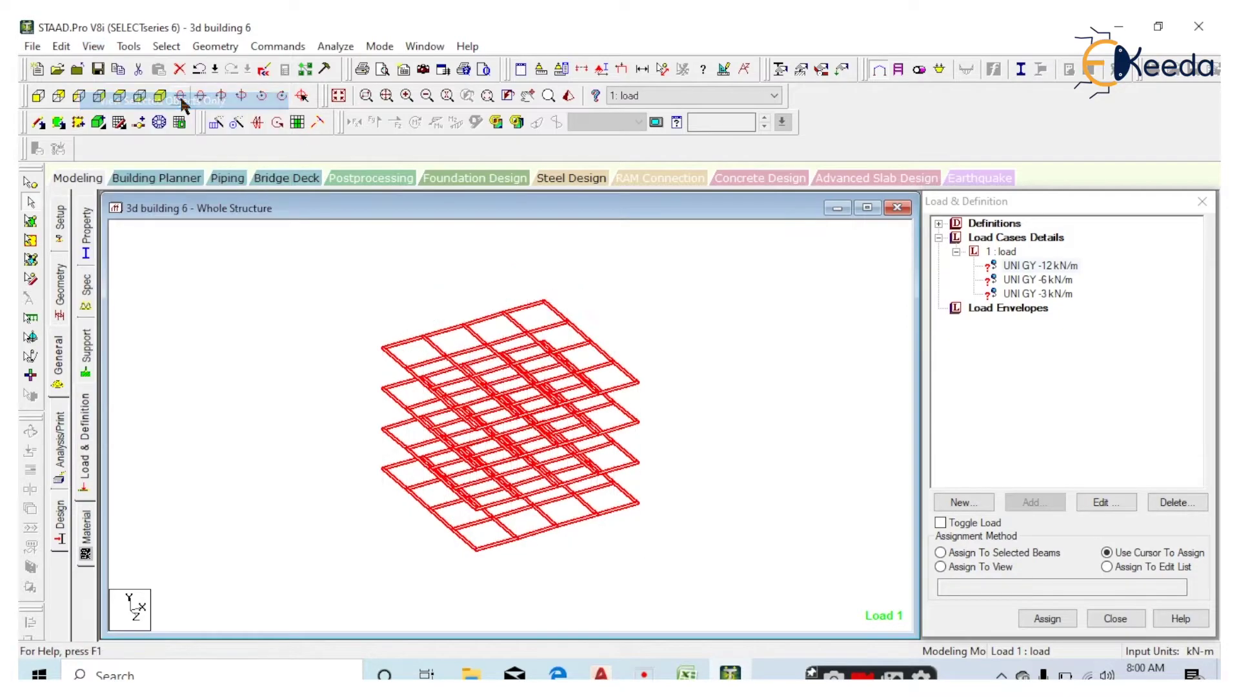
{"action": "left_click", "coordinate": [732, 404]}
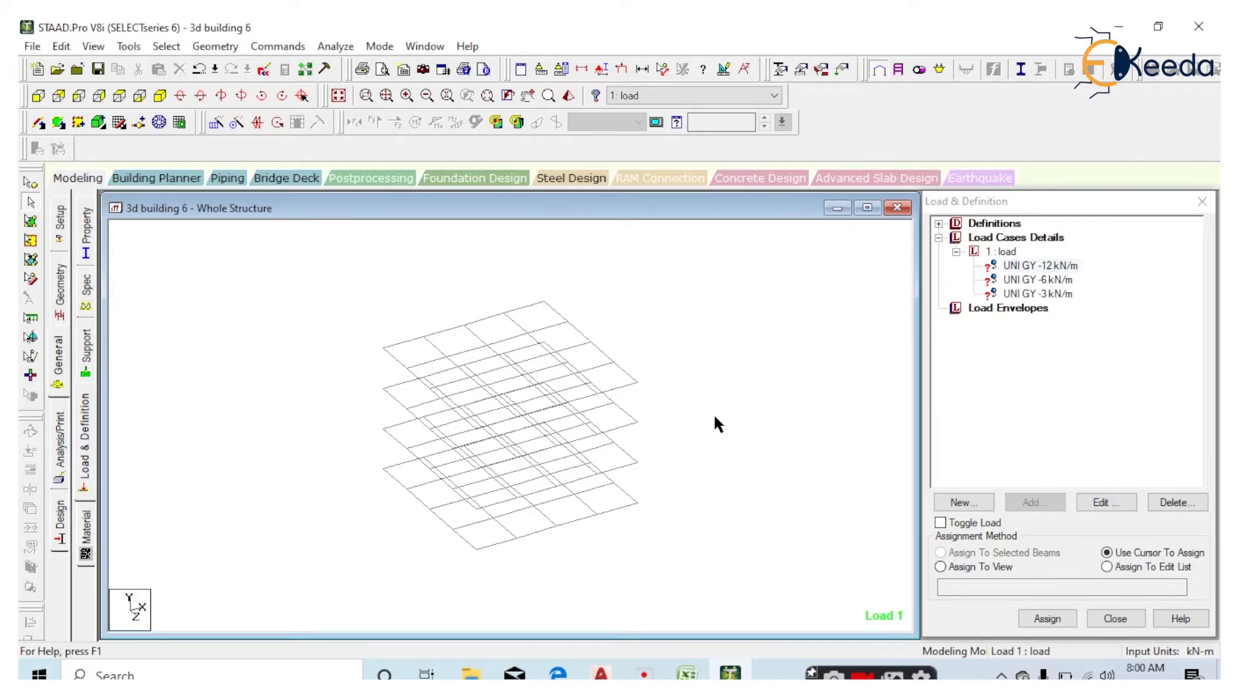
{"action": "left_click", "coordinate": [120, 96]}
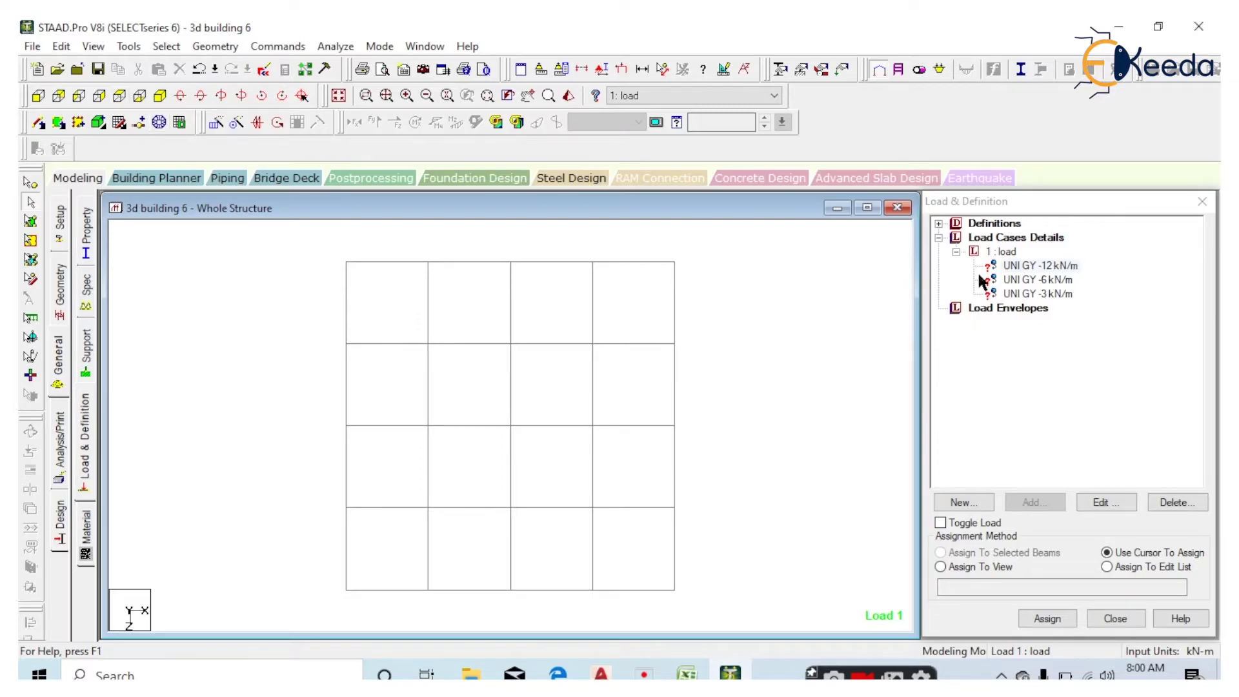
- Assign the -12 kN/m uniform load to the top, right, bottom and left perimeter floor beams
{"action": "left_click_drag", "start_coordinate": [297, 249], "coordinate": [708, 275]}
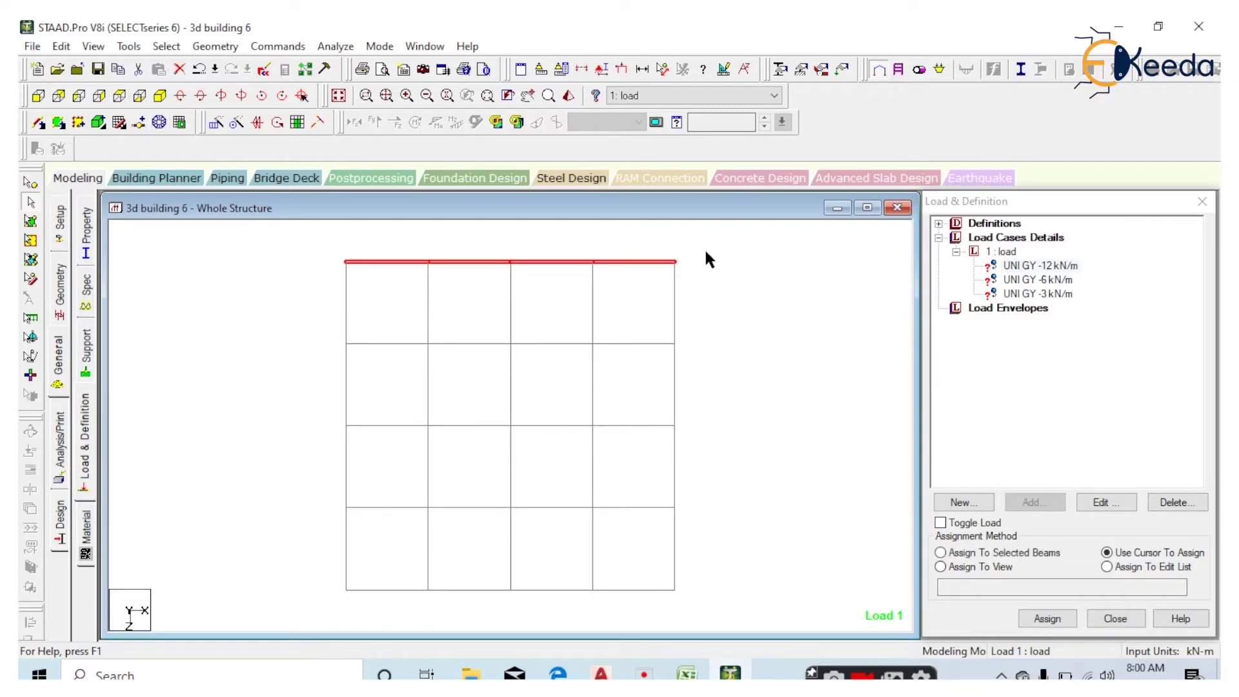
{"action": "left_click_drag", "start_coordinate": [653, 558], "coordinate": [659, 607]}
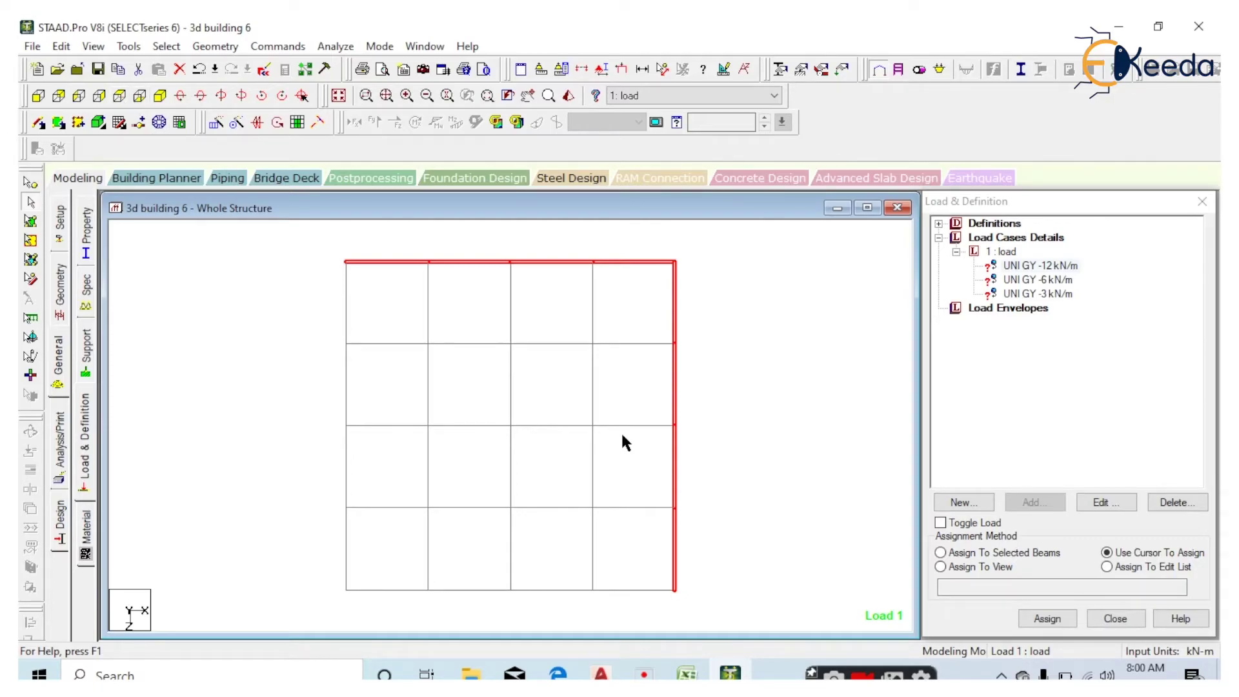
{"action": "left_click_drag", "start_coordinate": [707, 571], "coordinate": [268, 614]}
{"action": "left_click_drag", "start_coordinate": [356, 236], "coordinate": [237, 581]}
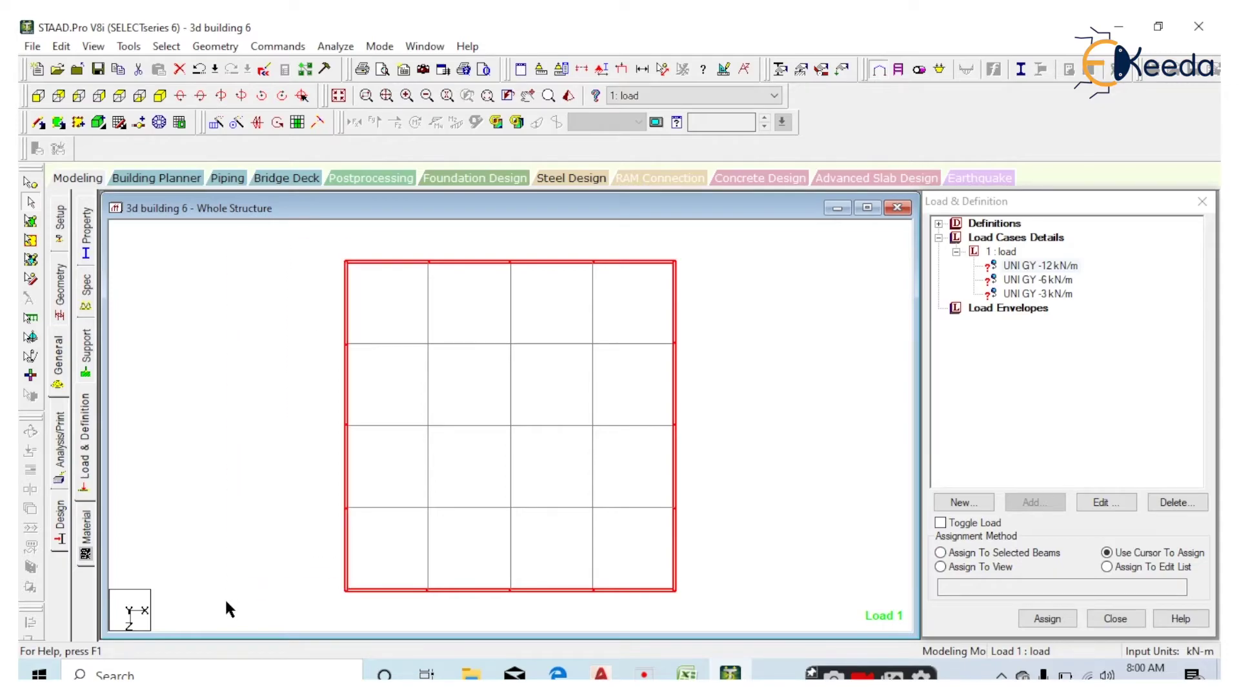
{"action": "left_click", "coordinate": [1012, 555]}
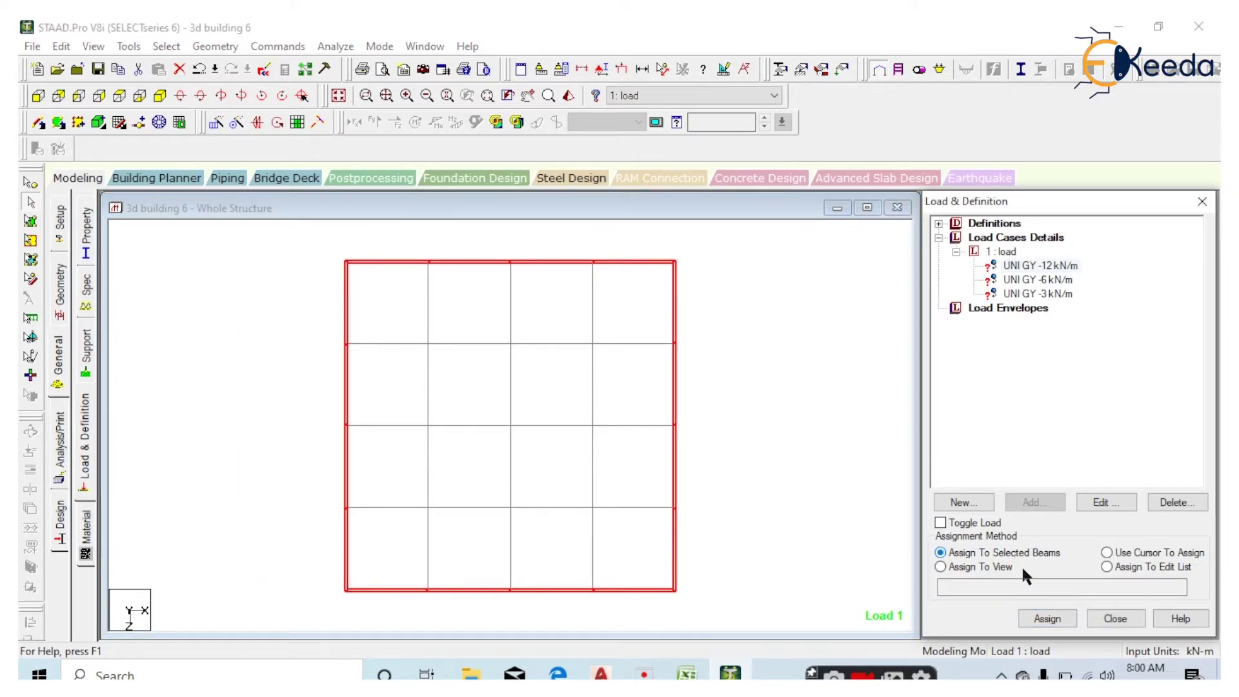
{"action": "left_click", "coordinate": [1047, 619]}
{"action": "left_click", "coordinate": [1099, 463]}
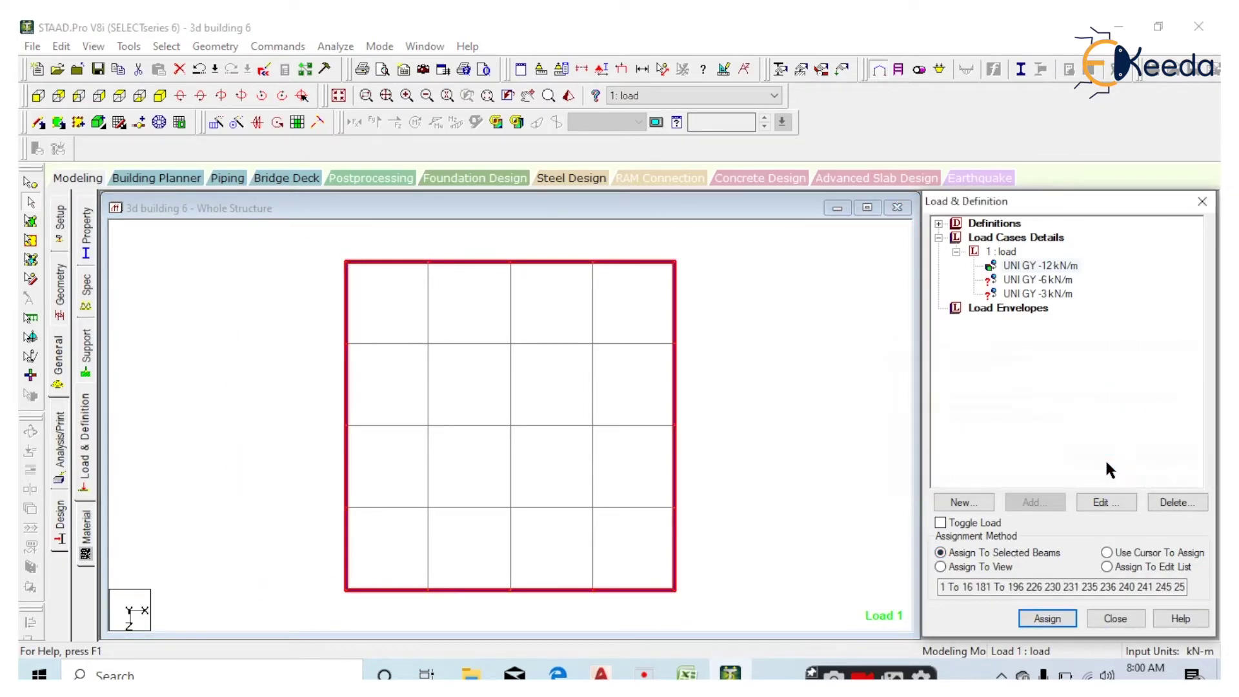
- Assign the -6 kN/m uniform load to the interior floor beams and clear the selection
{"action": "left_click", "coordinate": [1060, 280]}
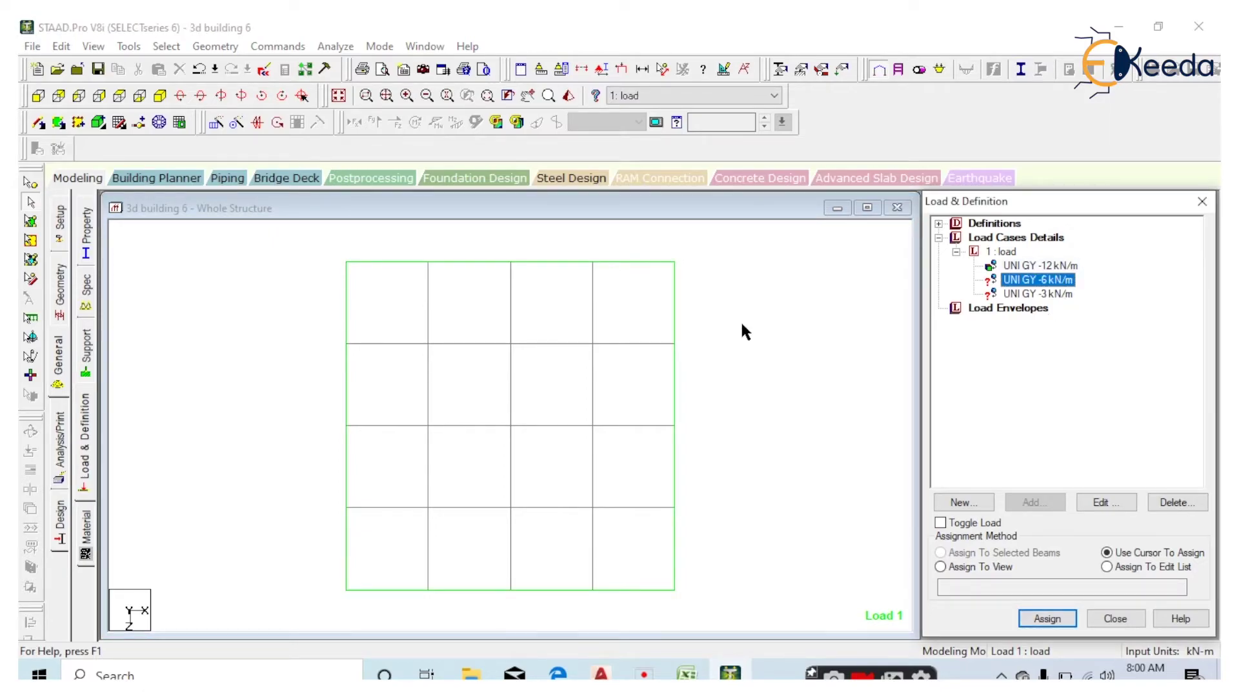
{"action": "key", "text": "Return"}
{"action": "left_click_drag", "start_coordinate": [414, 558], "coordinate": [371, 572]}
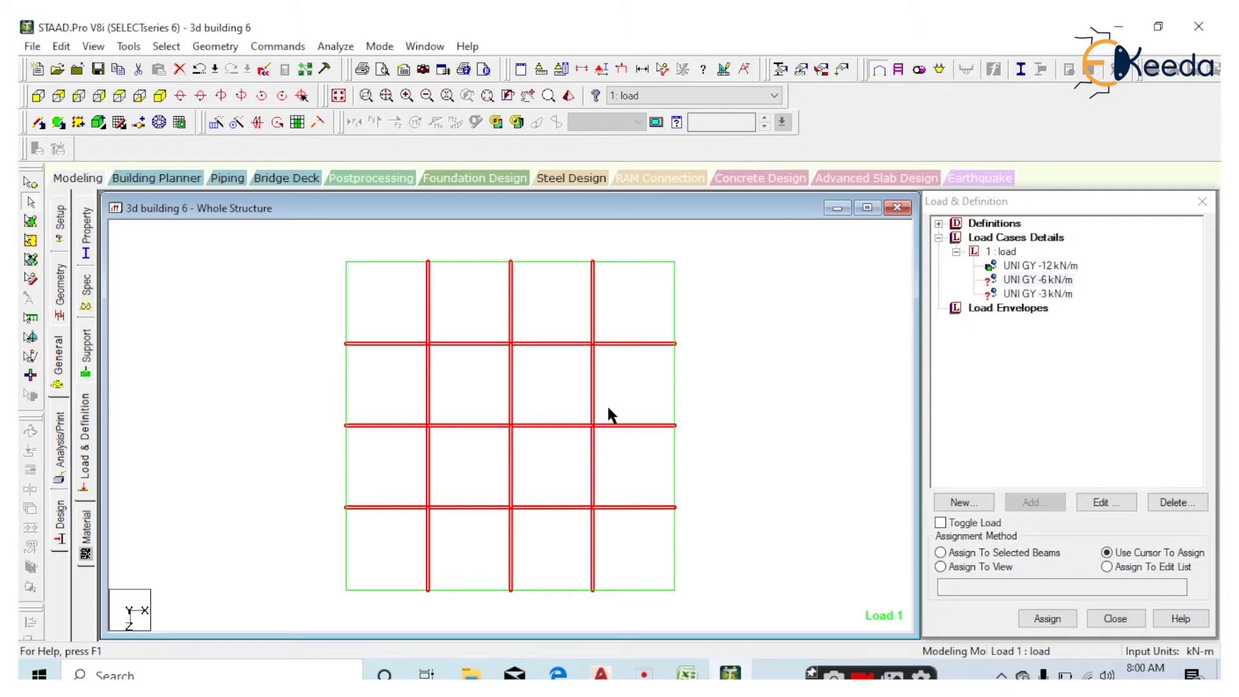
{"action": "left_click_drag", "start_coordinate": [655, 279], "coordinate": [365, 542]}
{"action": "left_click", "coordinate": [1037, 557]}
{"action": "left_click", "coordinate": [1043, 616]}
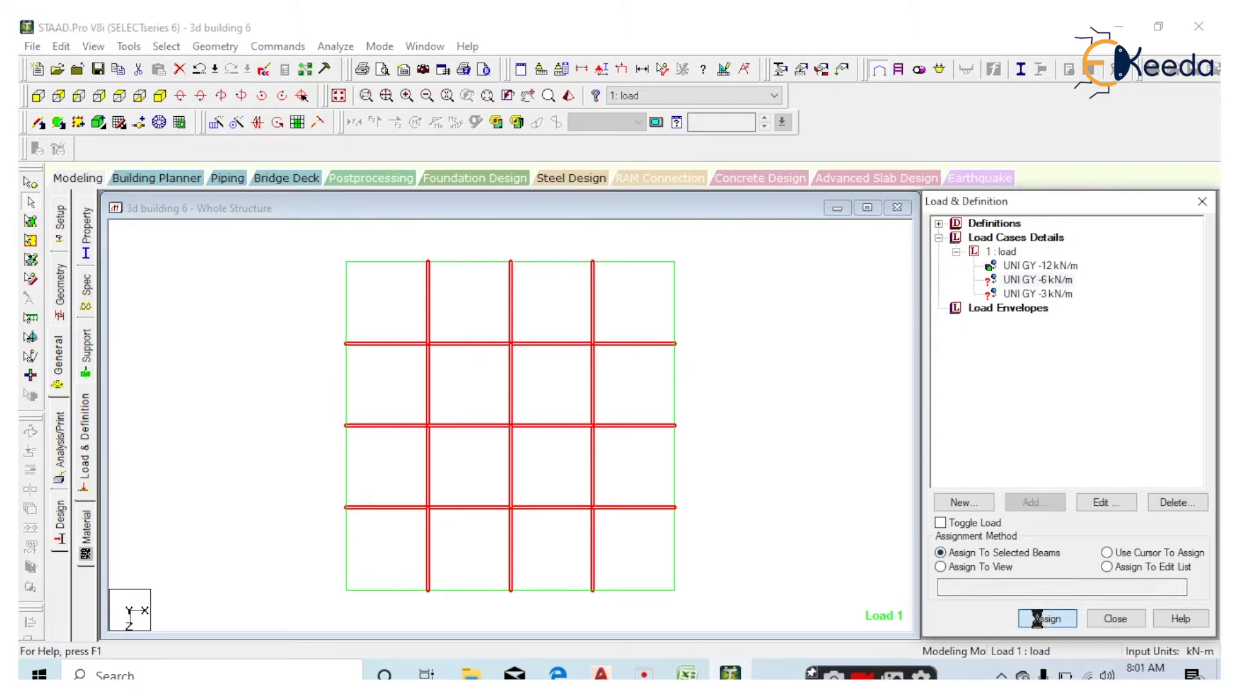
{"action": "left_click", "coordinate": [1111, 463]}
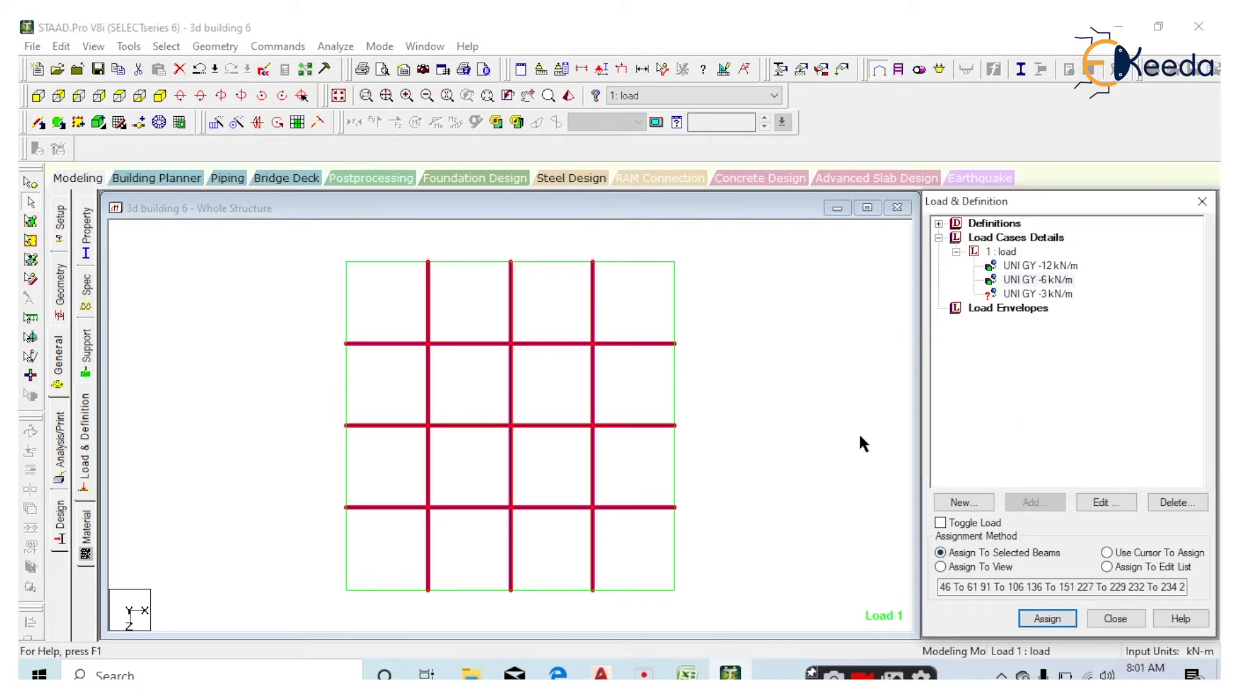
{"action": "left_click", "coordinate": [892, 438]}
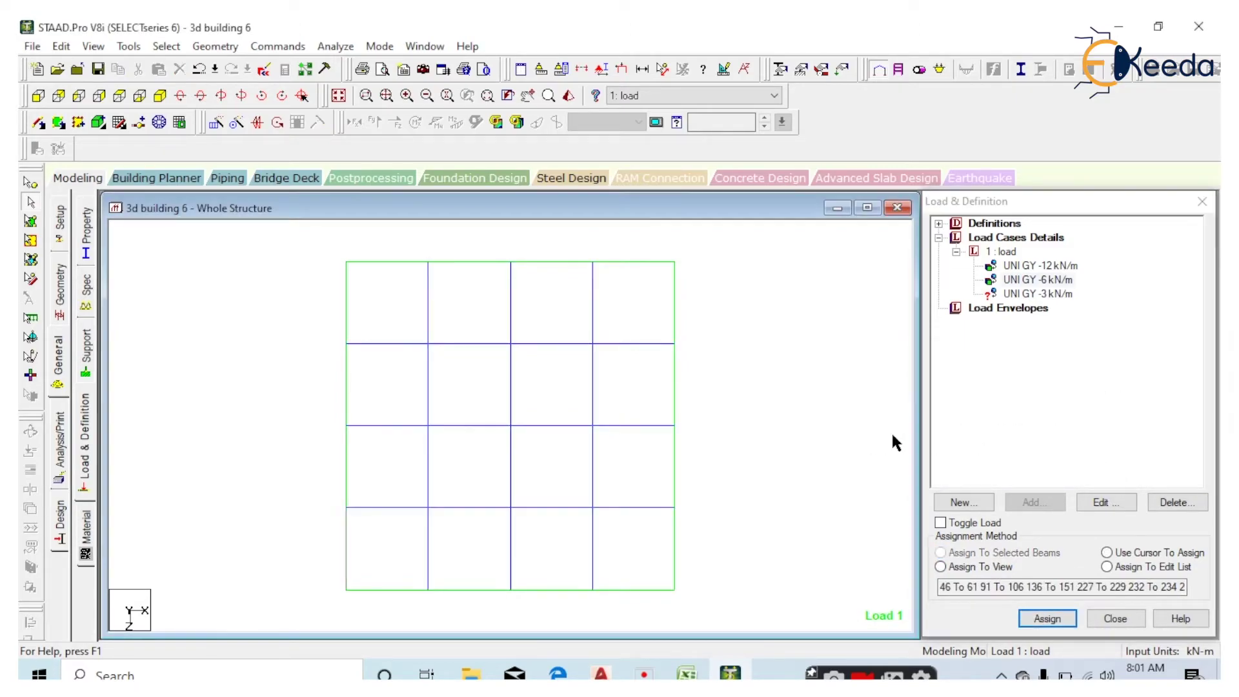
- Show the whole structure in front view, select the top beam row, and display only it
{"action": "left_click", "coordinate": [338, 96]}
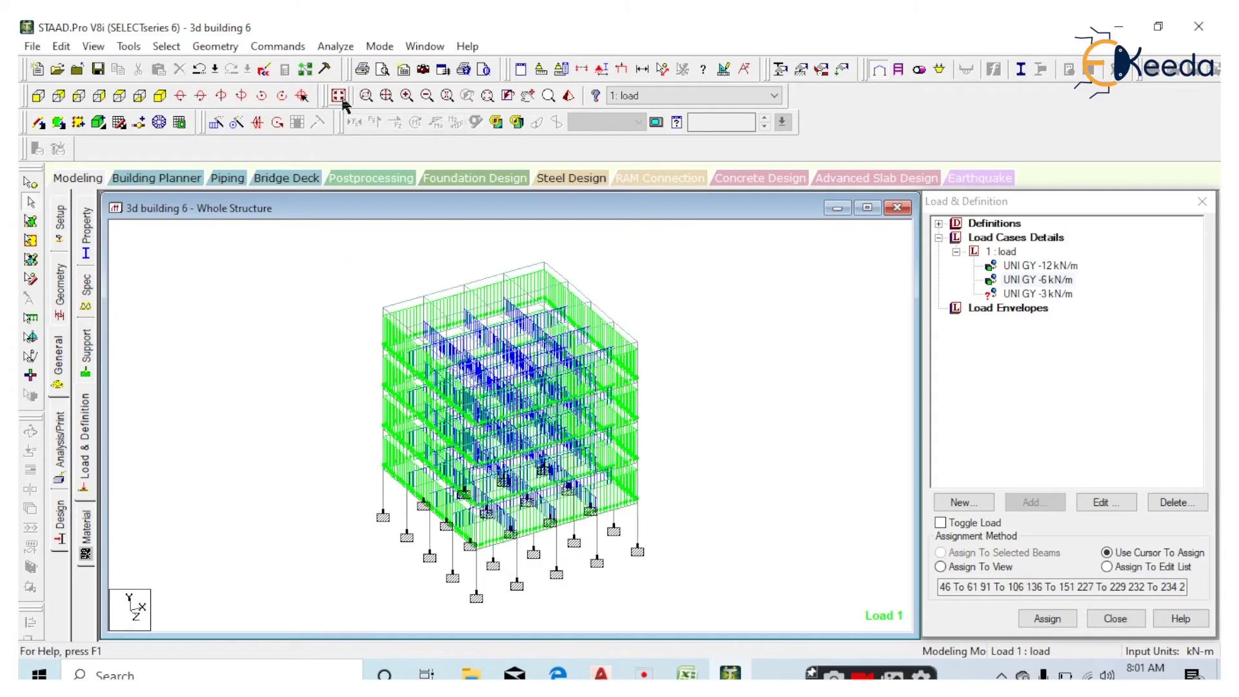
{"action": "left_click", "coordinate": [38, 96]}
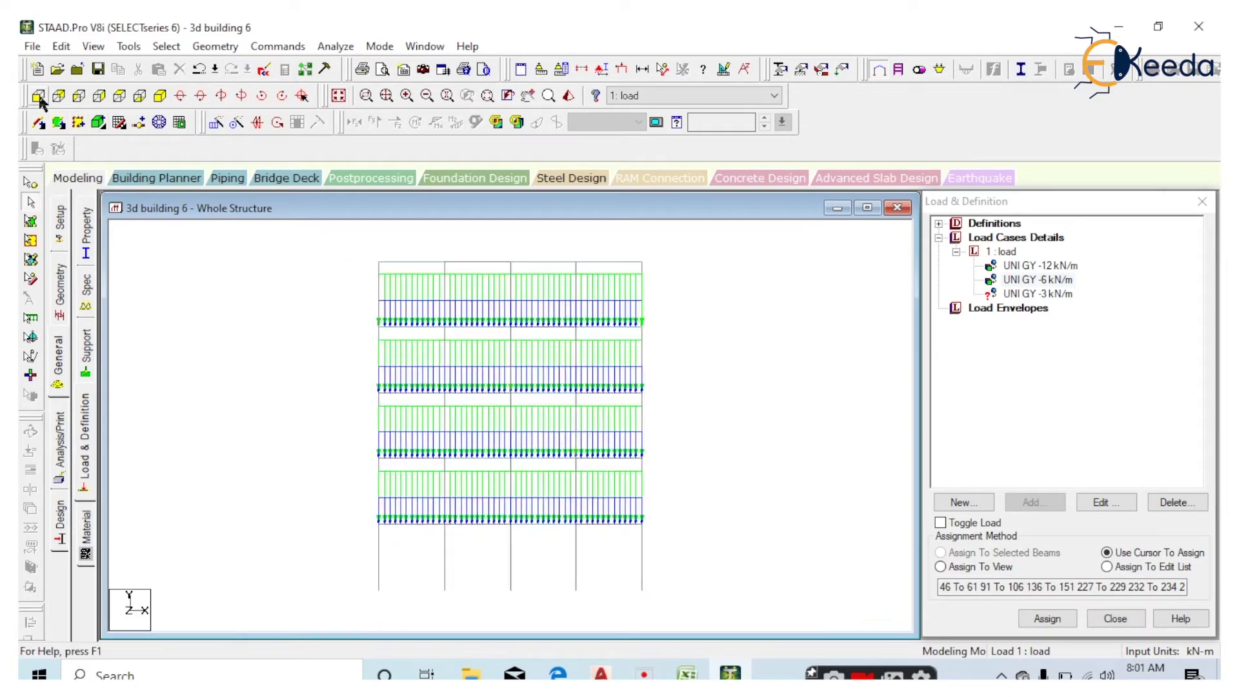
{"action": "left_click_drag", "start_coordinate": [717, 239], "coordinate": [277, 276]}
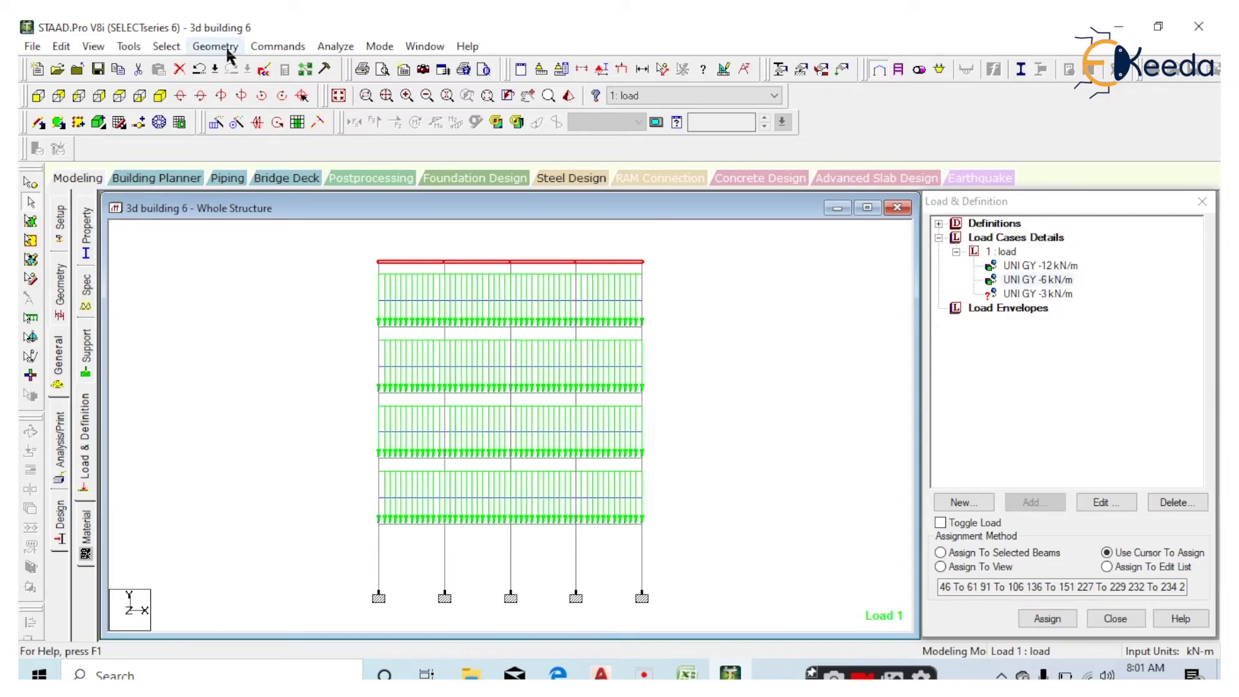
{"action": "left_click", "coordinate": [105, 48]}
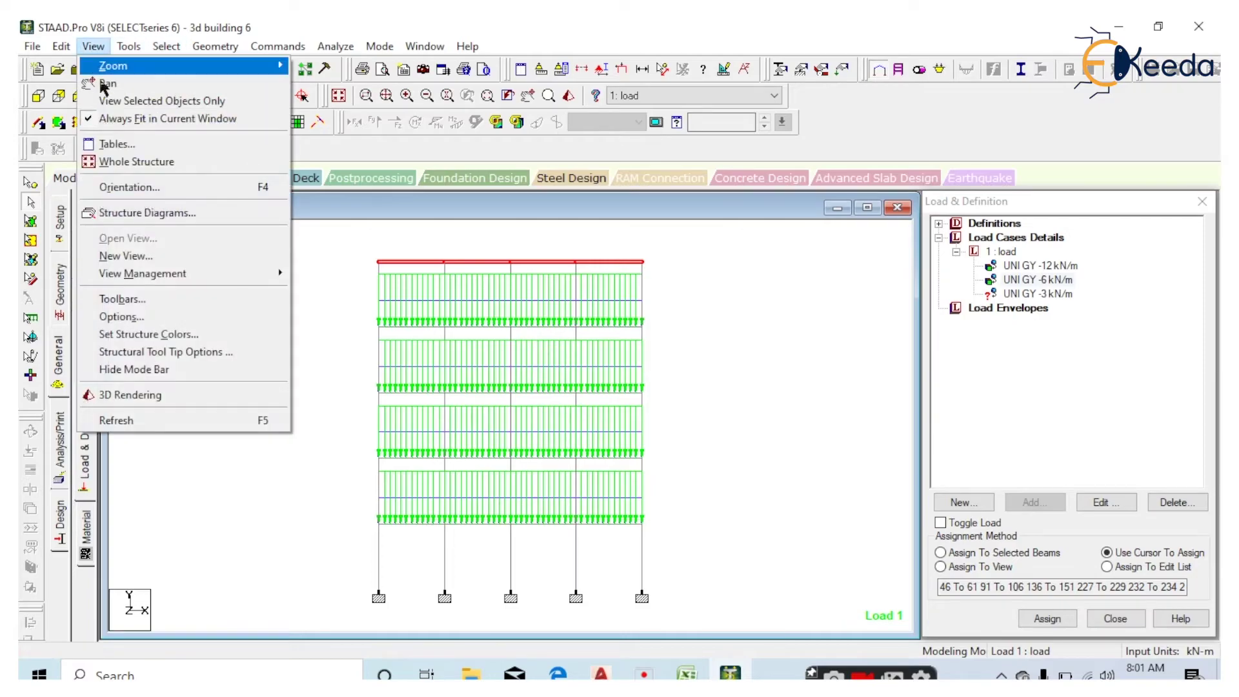
{"action": "left_click", "coordinate": [141, 104]}
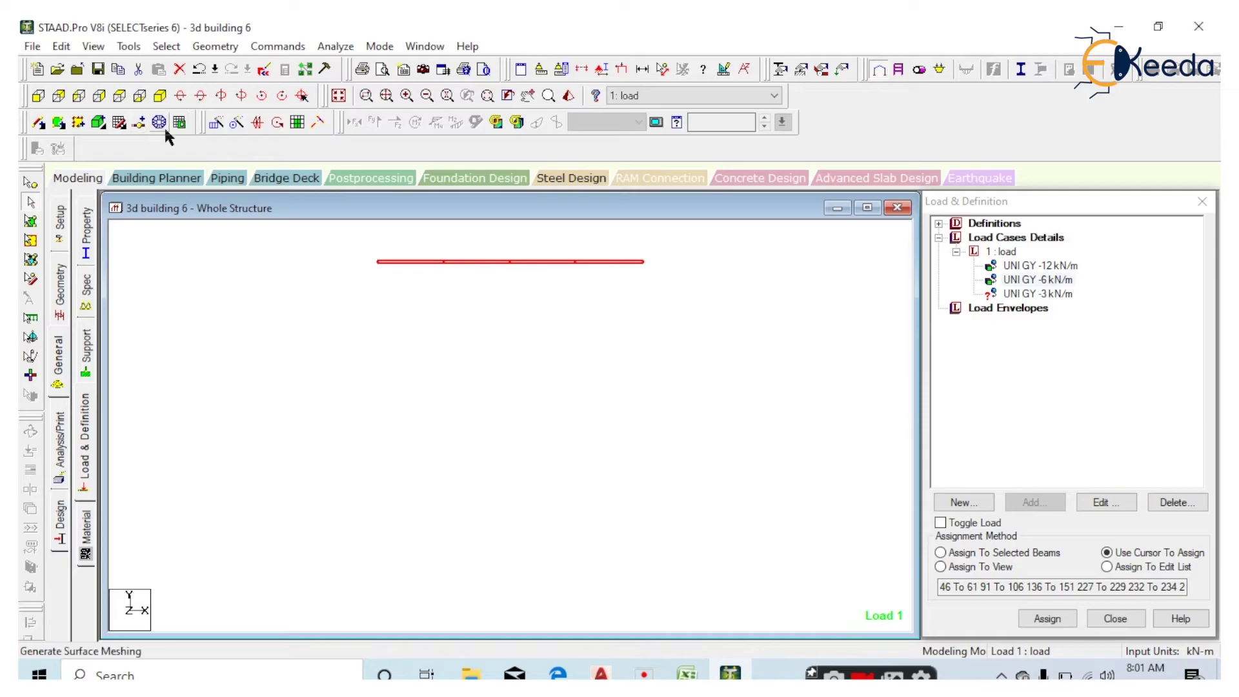
- In top view, assign the -3 kN/m uniform load to the roof's edge beams
{"action": "left_click", "coordinate": [119, 95]}
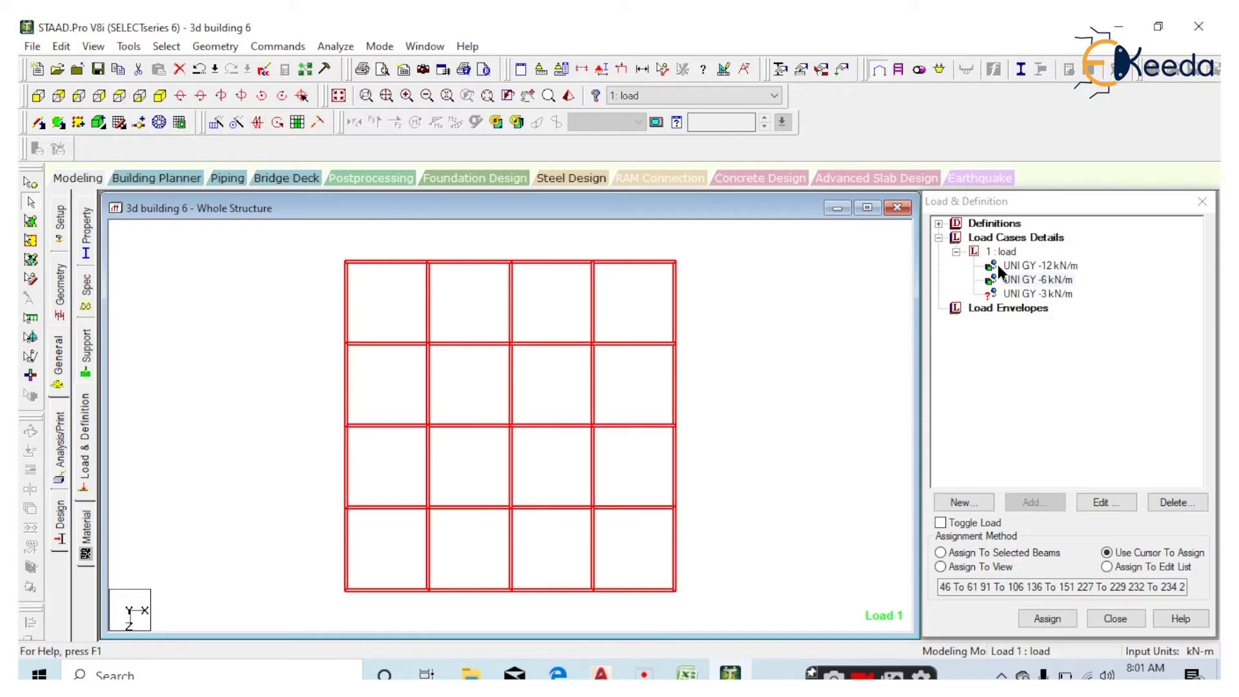
{"action": "left_click", "coordinate": [1021, 293]}
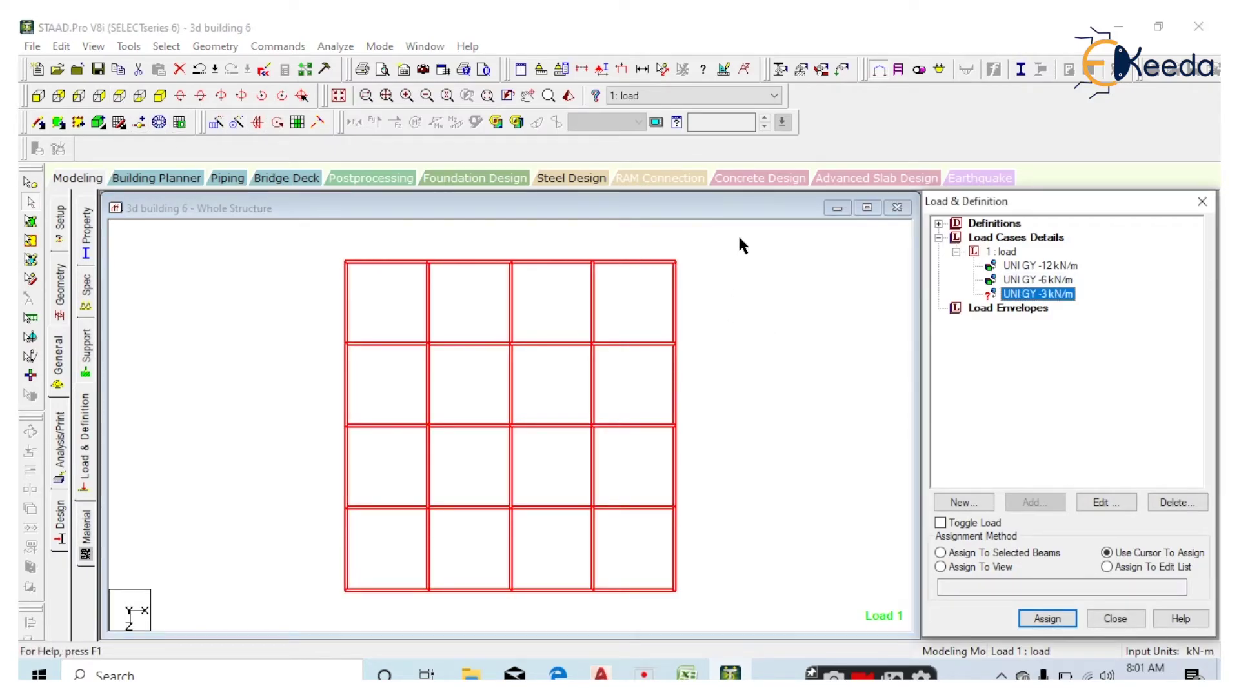
{"action": "left_click_drag", "start_coordinate": [740, 238], "coordinate": [231, 288]}
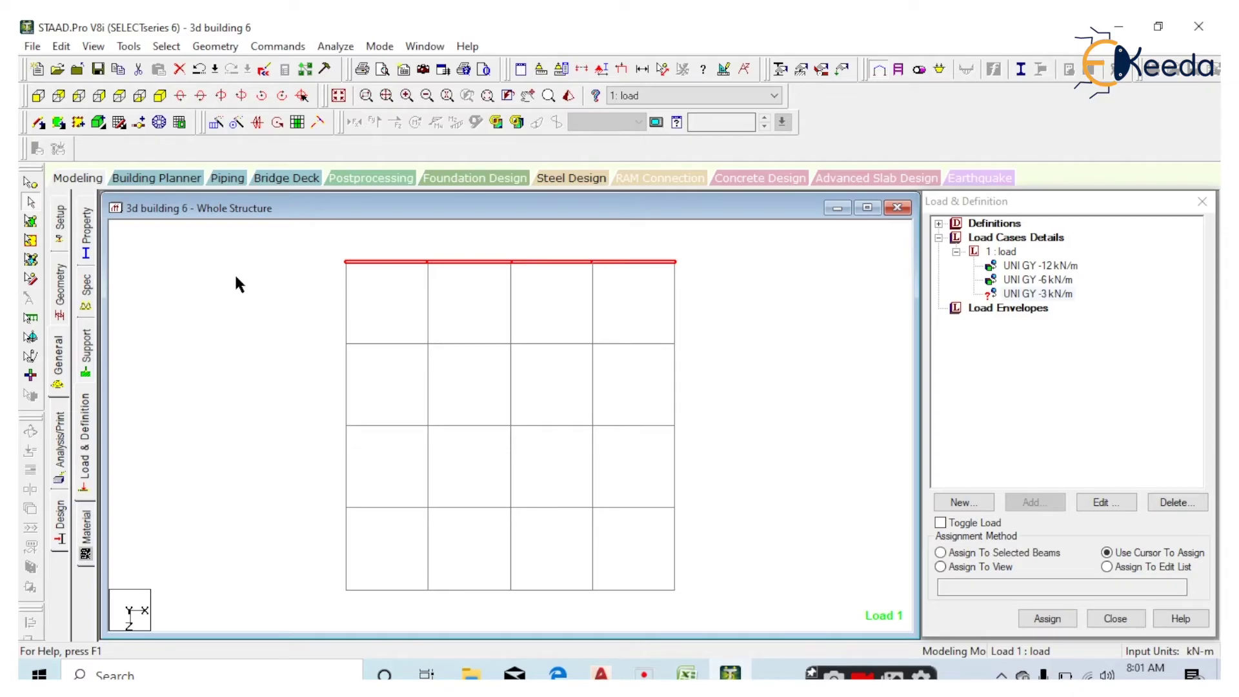
{"action": "mouse_move", "coordinate": [718, 253]}
{"action": "left_mouse_down"}
{"action": "mouse_move", "coordinate": [648, 604]}
{"action": "mouse_move", "coordinate": [685, 605]}
{"action": "mouse_move", "coordinate": [259, 608]}
{"action": "left_mouse_up"}
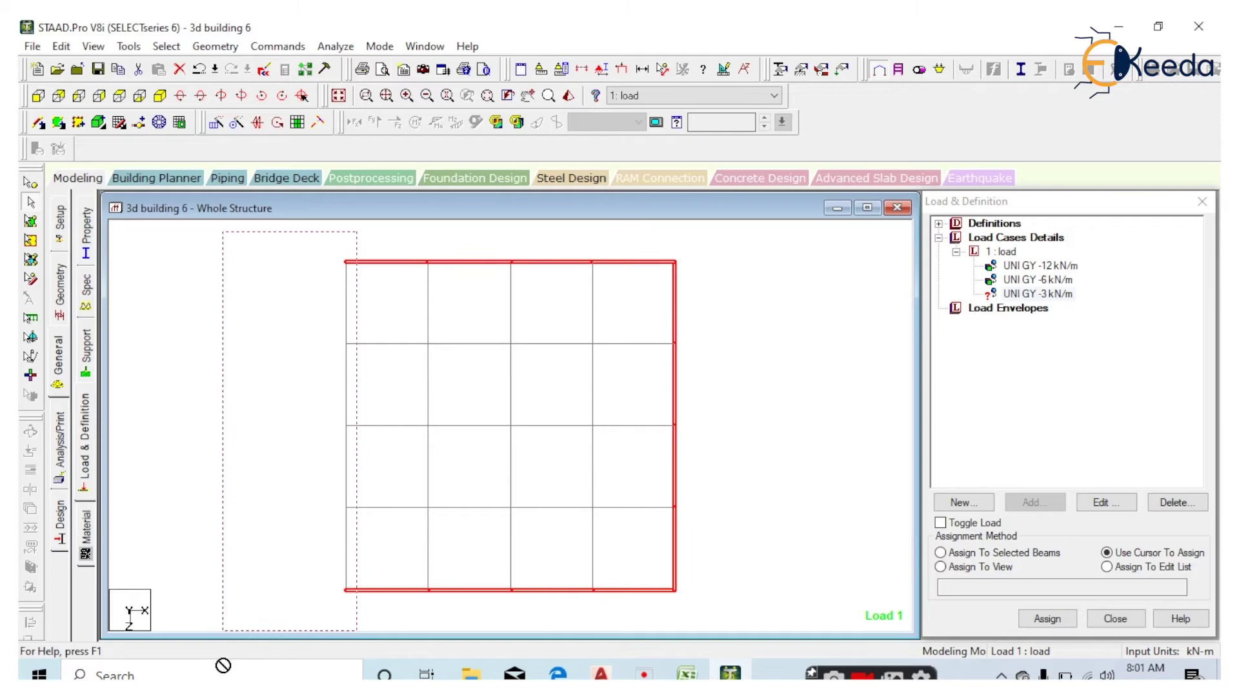
{"action": "left_click_drag", "start_coordinate": [356, 238], "coordinate": [224, 666]}
{"action": "left_click", "coordinate": [1007, 553]}
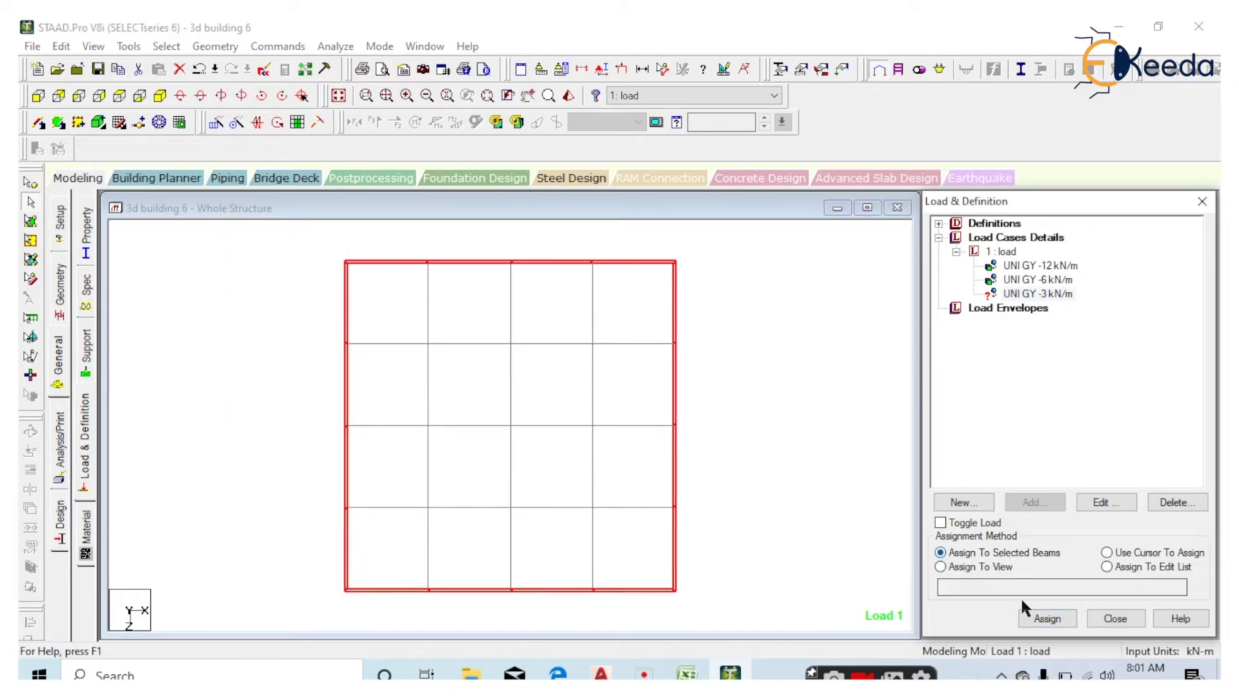
{"action": "left_click", "coordinate": [1043, 618]}
{"action": "left_click", "coordinate": [1096, 460]}
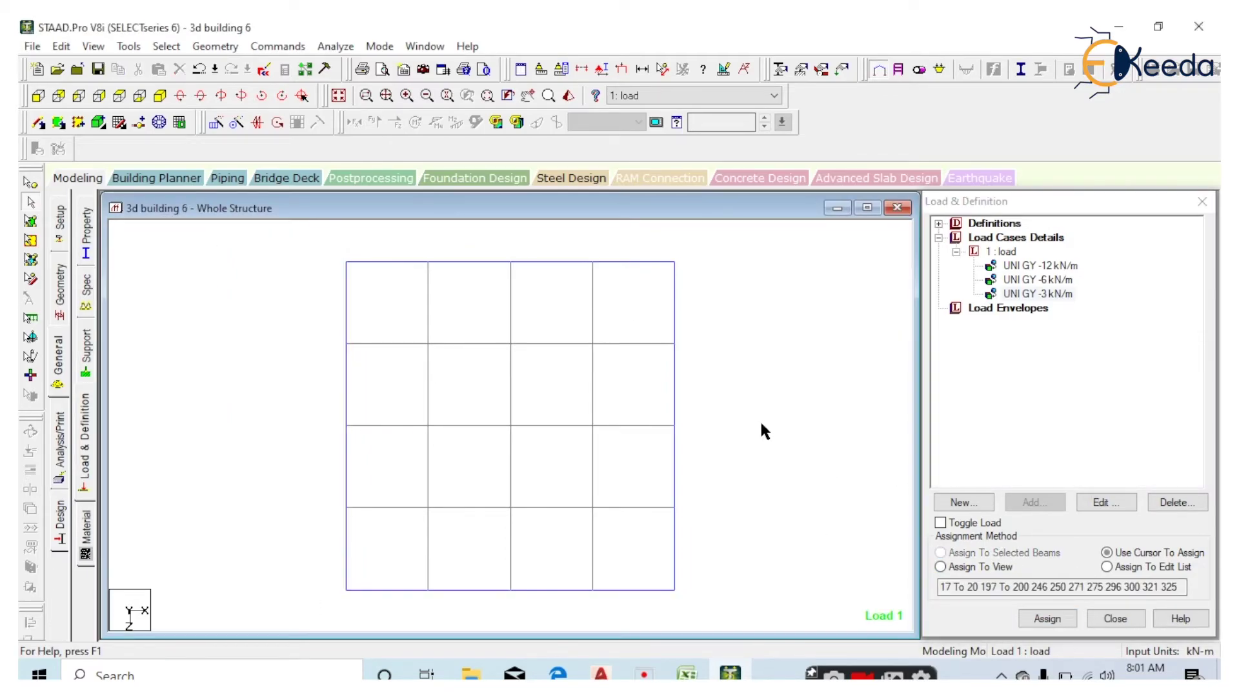
- View the loaded frame isometrically and check which beams carry the -12 and -3 kN/m loads
{"action": "left_click", "coordinate": [338, 99]}
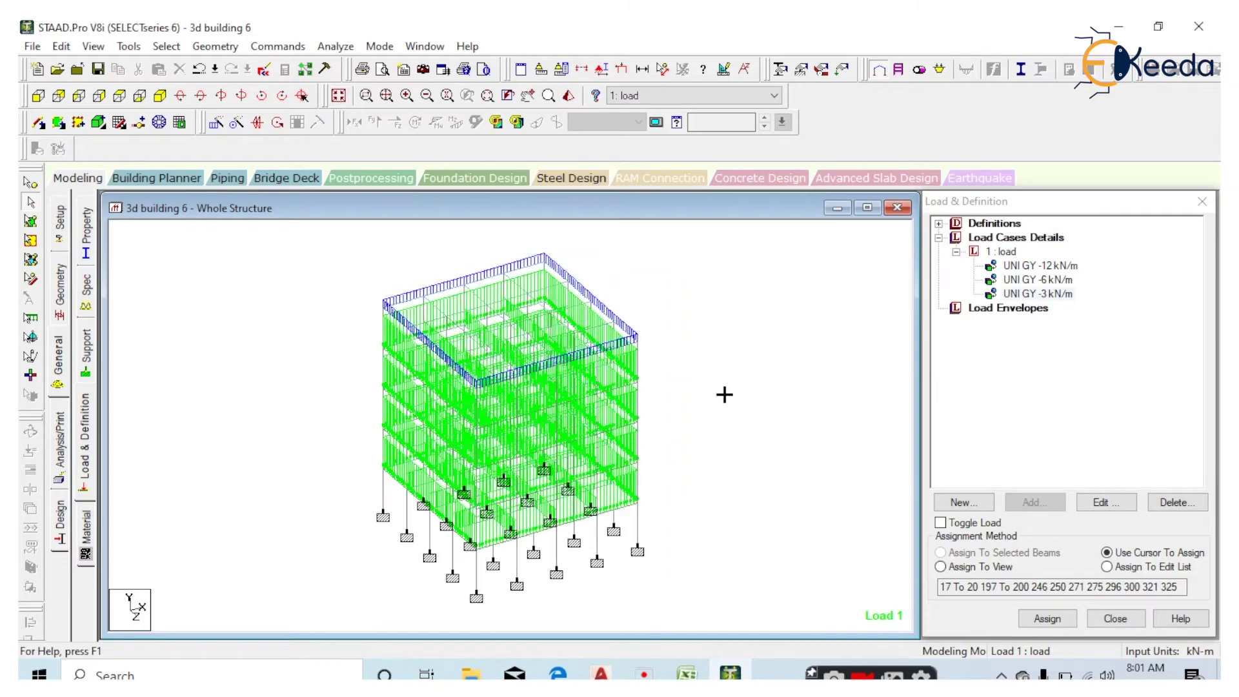
{"action": "left_click", "coordinate": [1046, 270]}
{"action": "left_click", "coordinate": [1054, 282]}
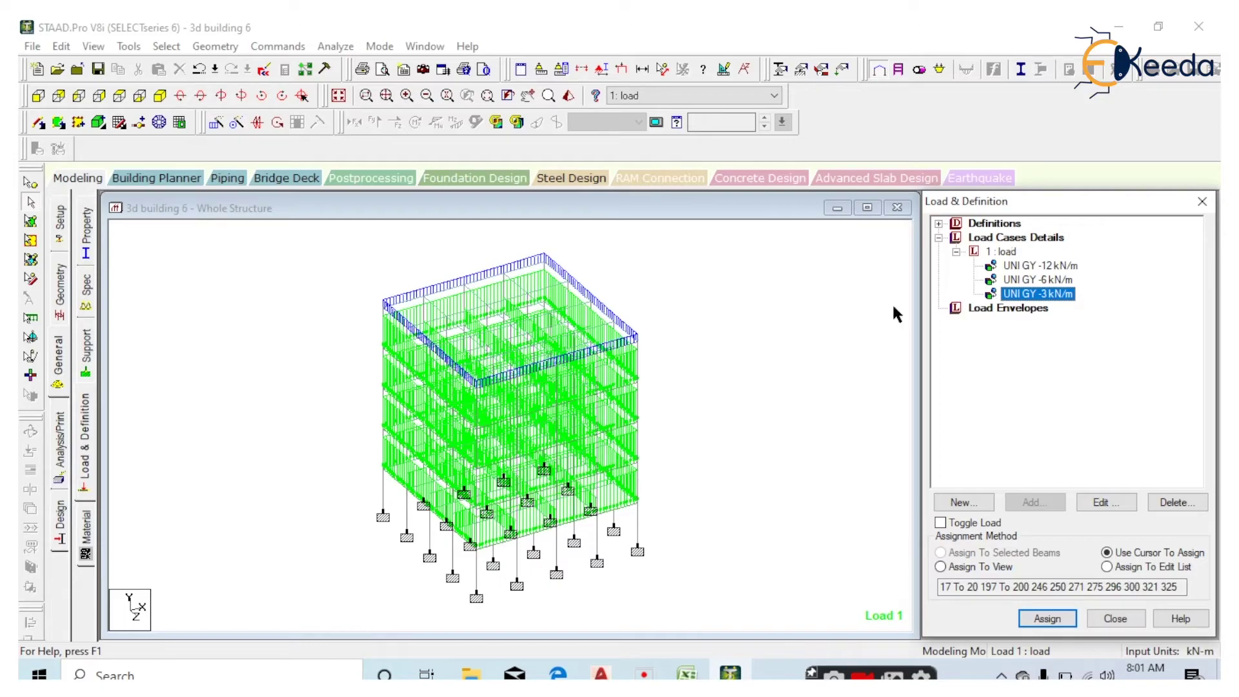
{"action": "left_click", "coordinate": [822, 346]}
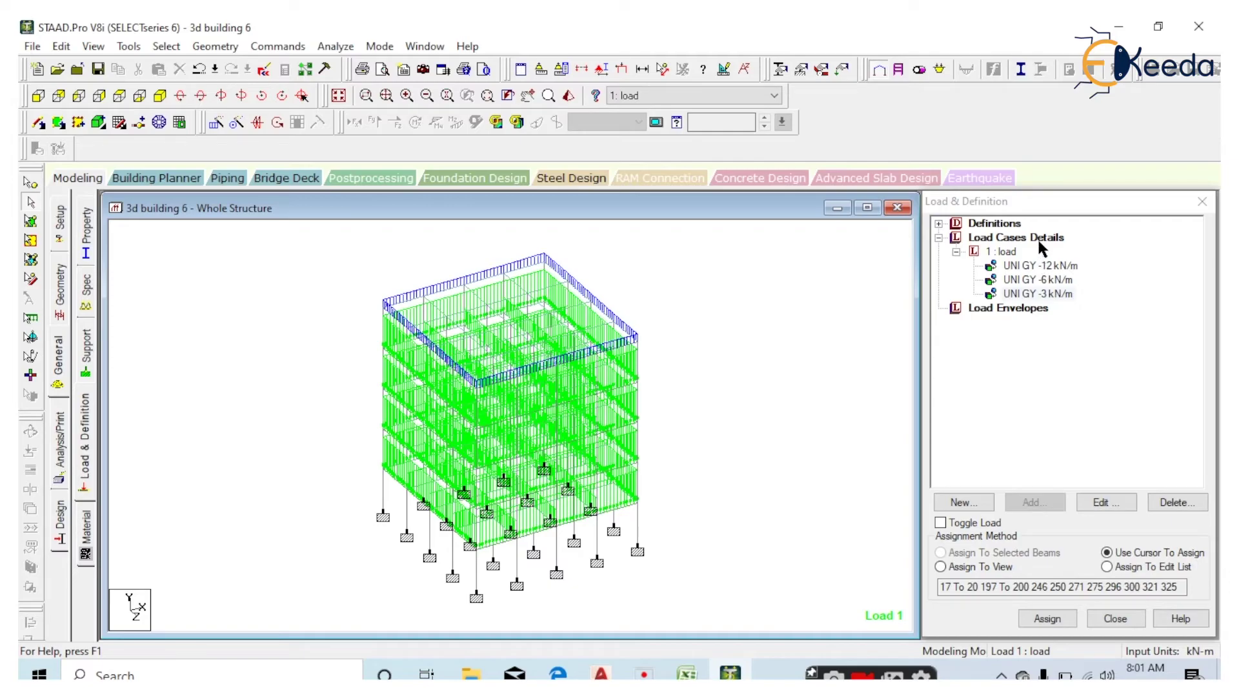
- Add a primary load case titled 'load 2' and make it the active case
{"action": "left_click", "coordinate": [1042, 248]}
{"action": "left_click", "coordinate": [1024, 503]}
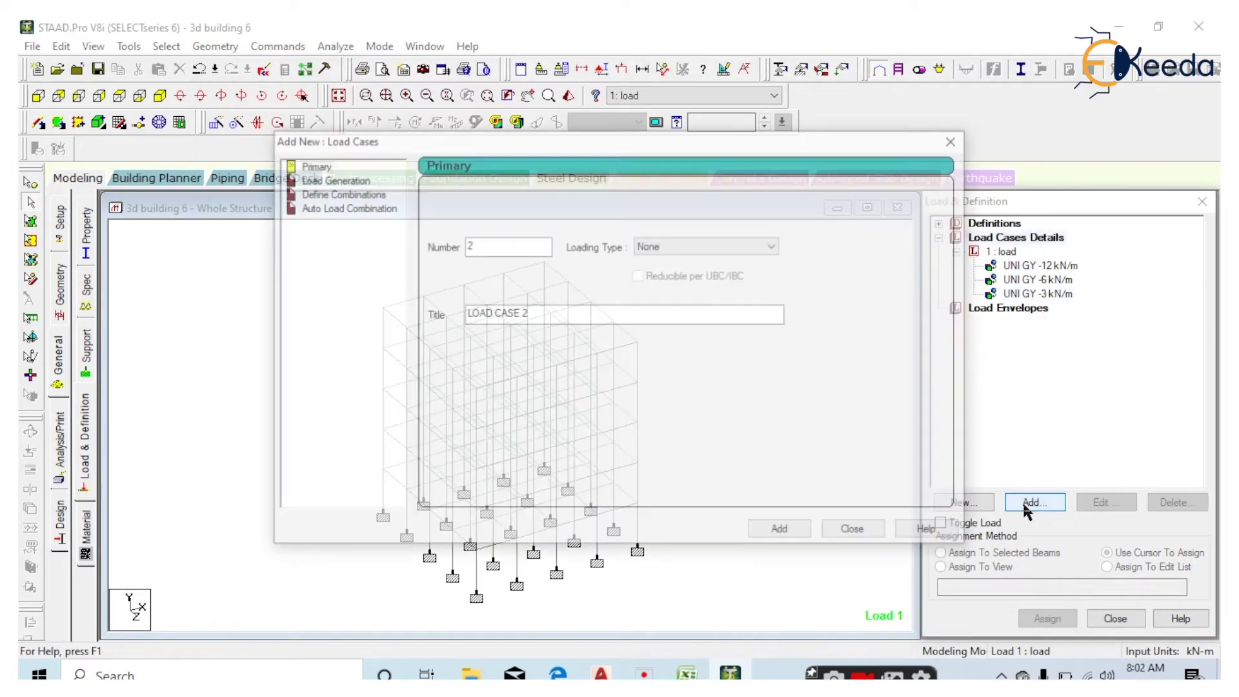
{"action": "left_click_drag", "start_coordinate": [554, 318], "coordinate": [397, 341]}
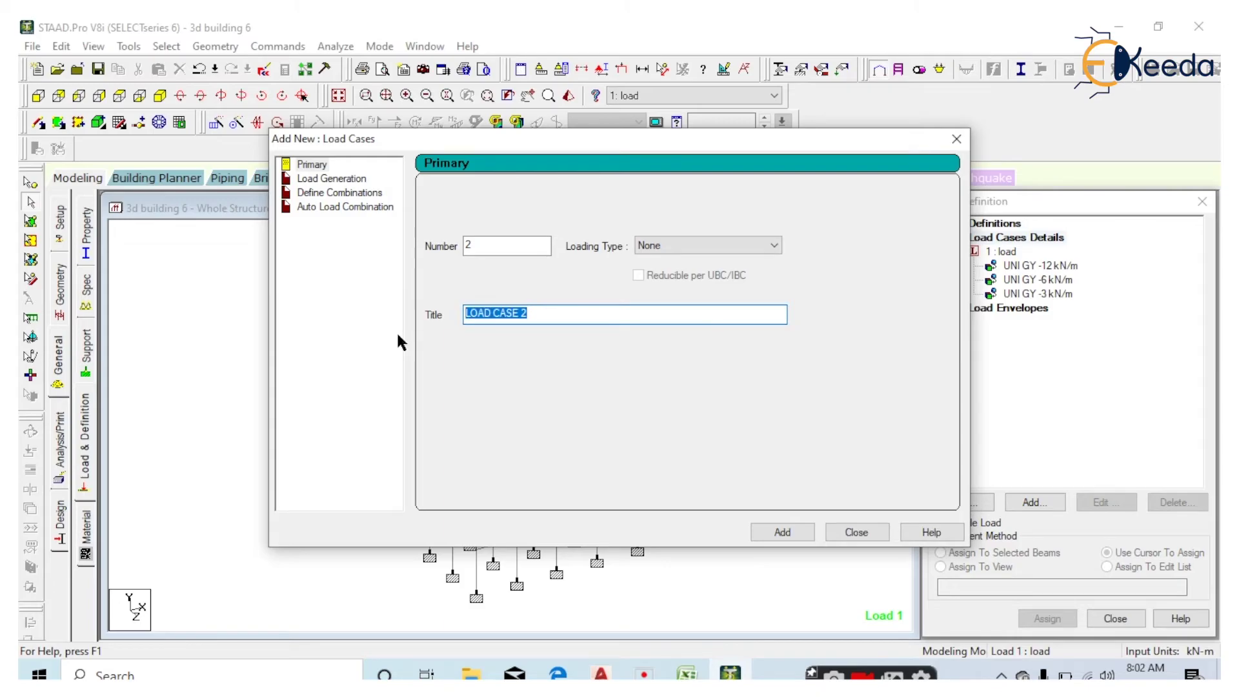
{"action": "type", "text": "load"}
{"action": "type", "text": " 2"}
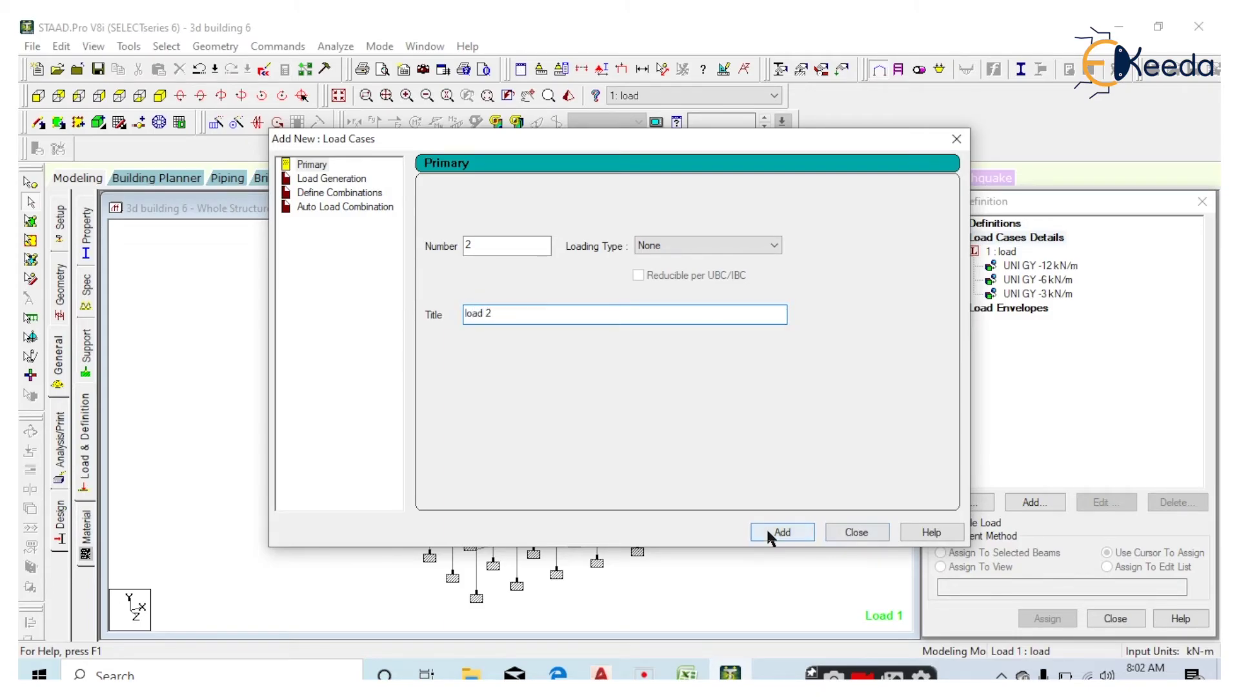
{"action": "left_click", "coordinate": [766, 527]}
{"action": "left_click", "coordinate": [866, 527]}
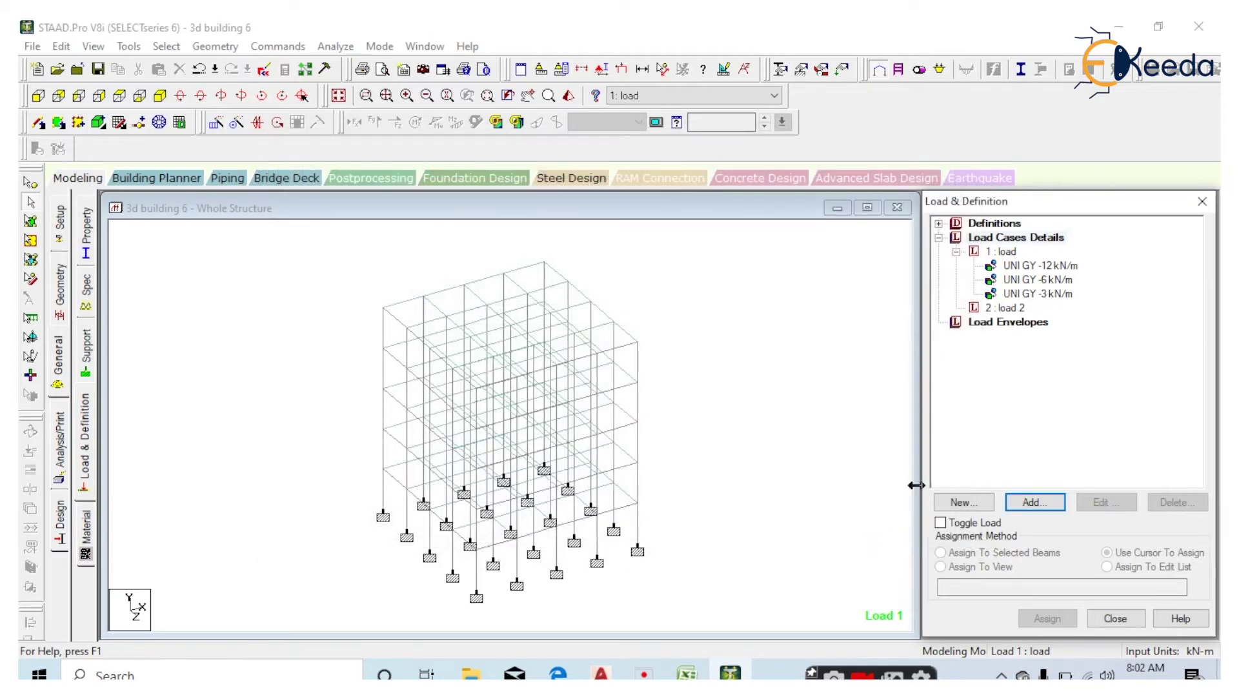
{"action": "left_click", "coordinate": [1012, 309]}
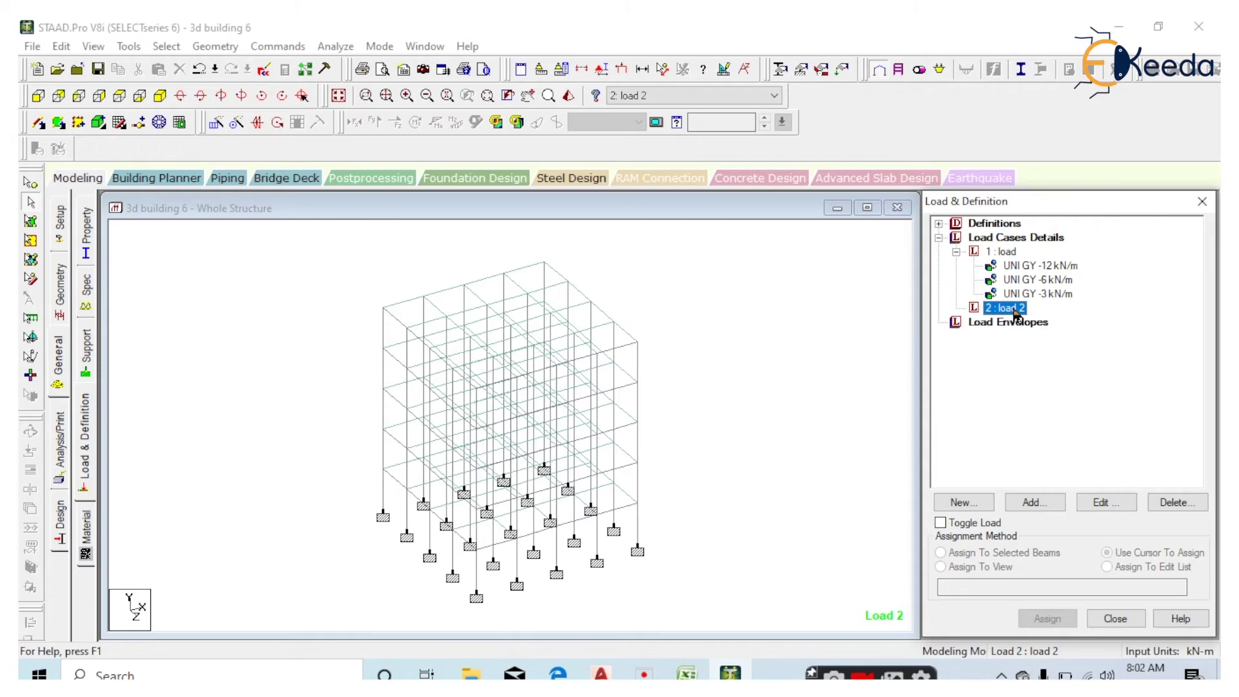
- Add a -3 kN/m² GY floor load over Y range 0 to 15 m to load case 2
{"action": "left_click", "coordinate": [1031, 502]}
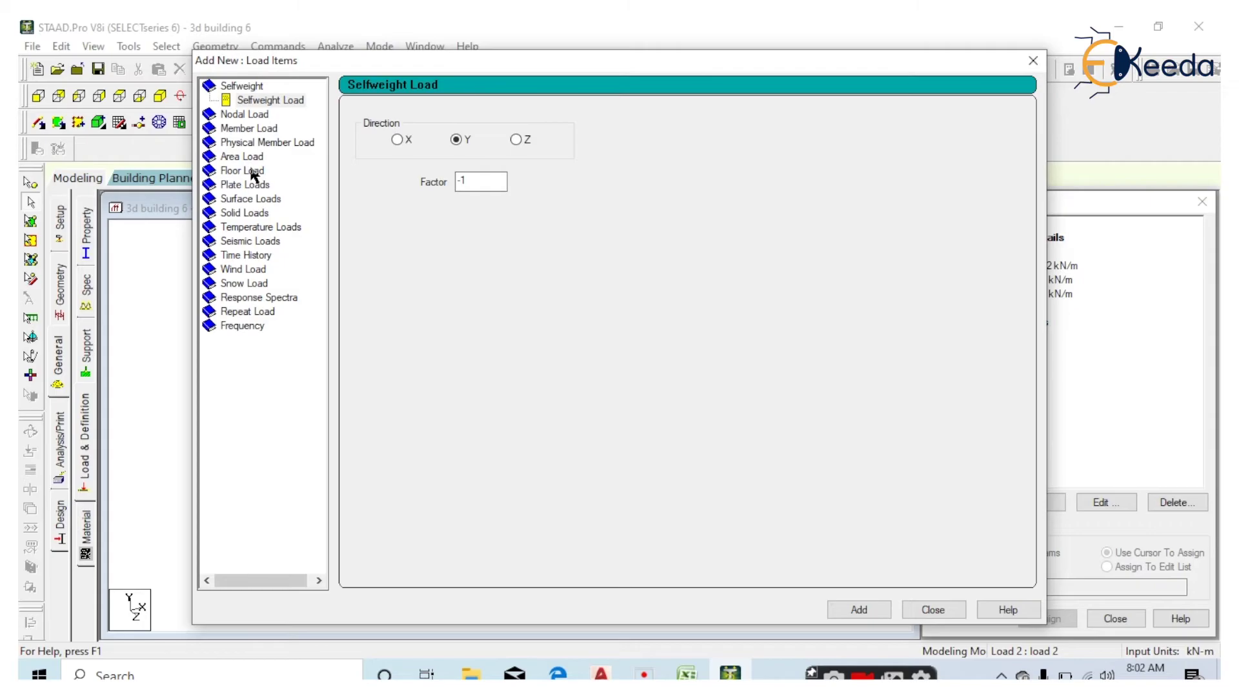
{"action": "left_click", "coordinate": [243, 171]}
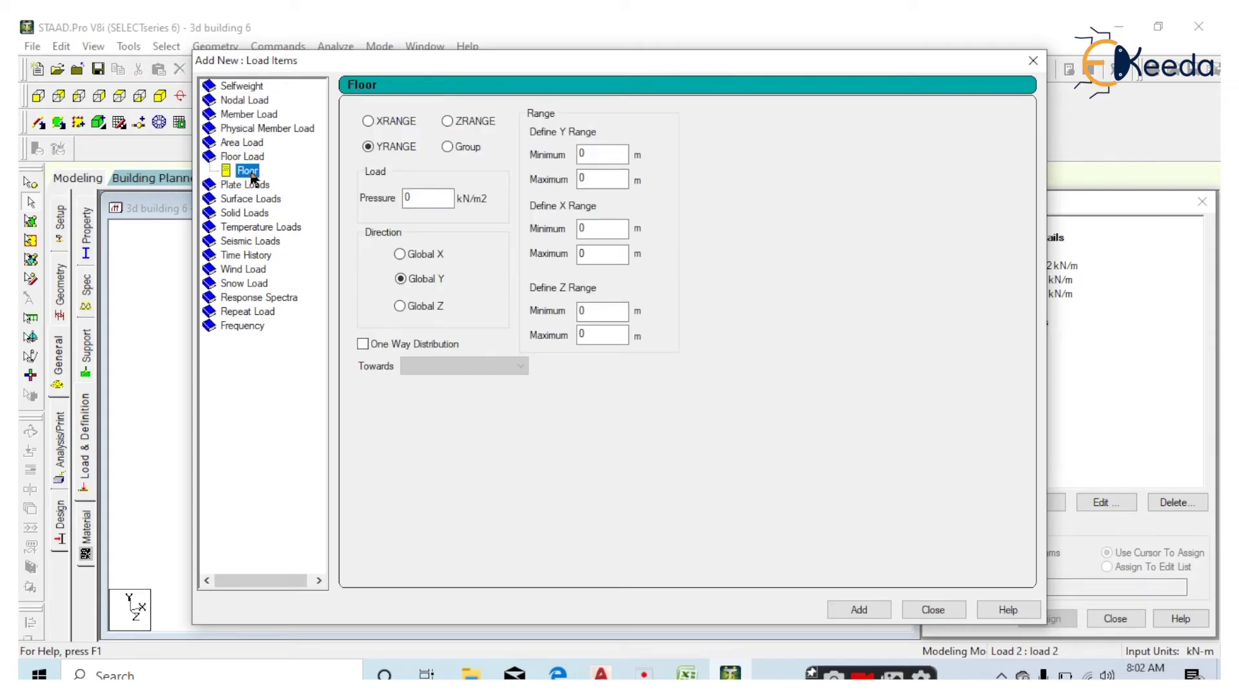
{"action": "left_click_drag", "start_coordinate": [547, 71], "coordinate": [568, 71]}
{"action": "left_click", "coordinate": [442, 198]}
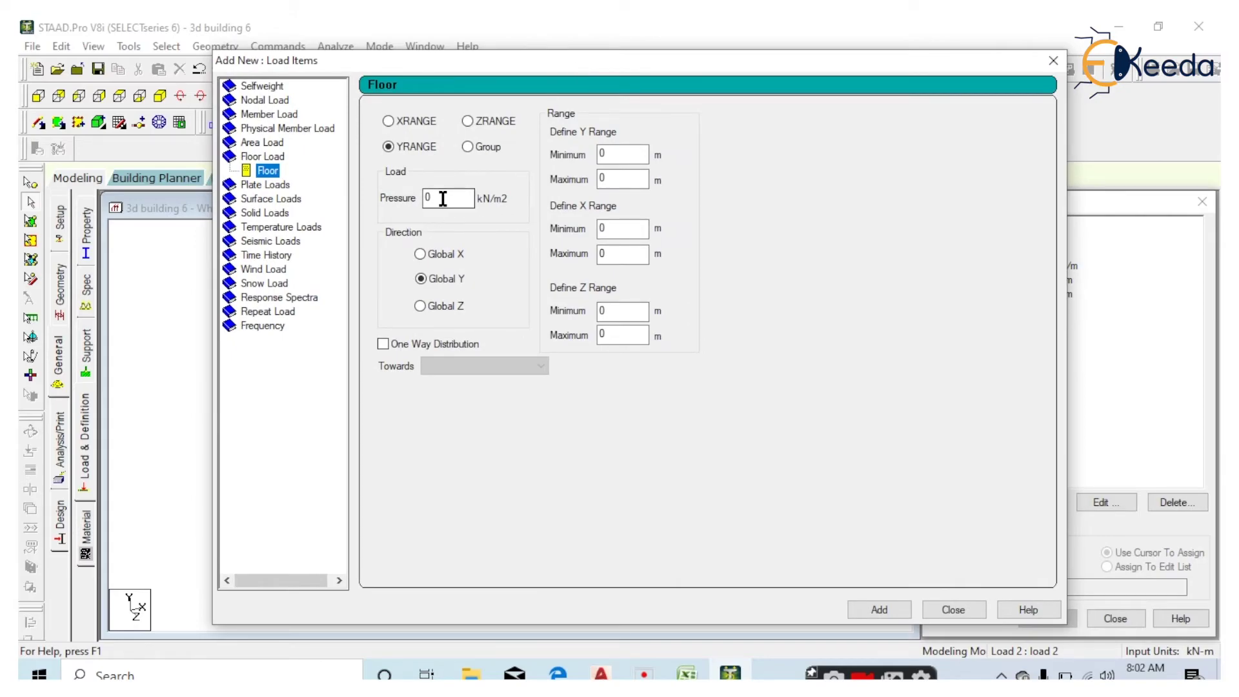
{"action": "double_click", "coordinate": [443, 198]}
{"action": "type", "text": "-3"}
{"action": "double_click", "coordinate": [618, 183]}
{"action": "type", "text": "15"}
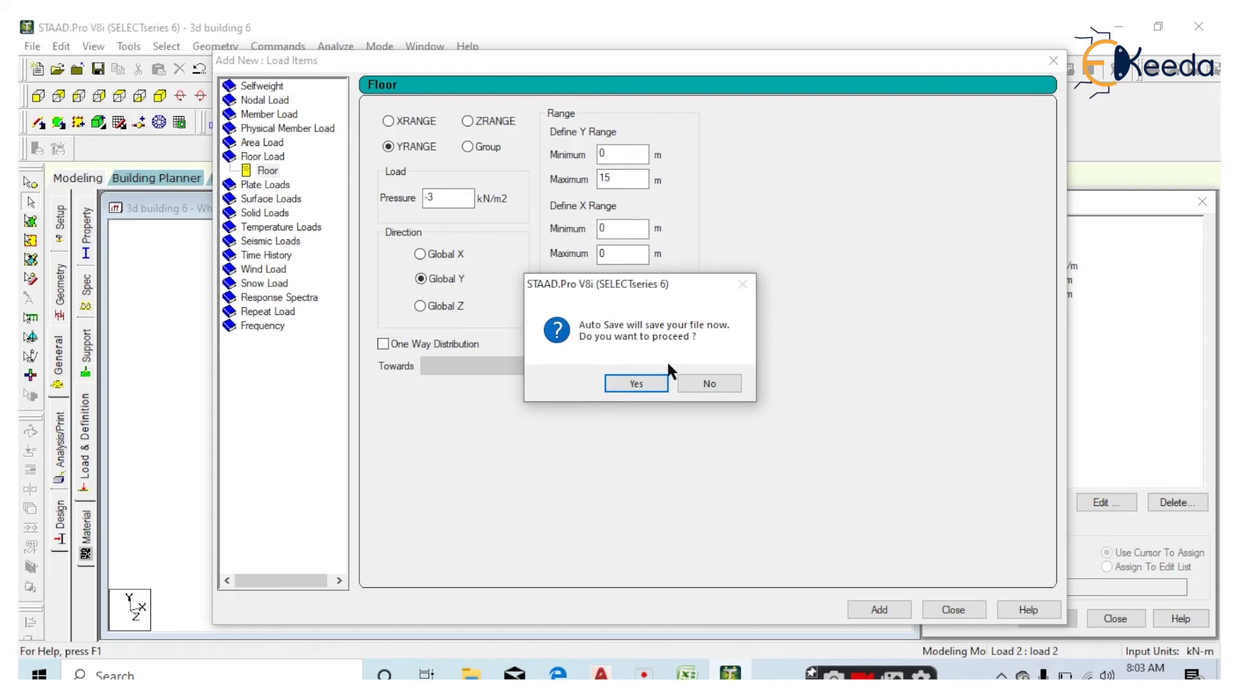
{"action": "left_click", "coordinate": [650, 380]}
{"action": "left_click", "coordinate": [511, 369]}
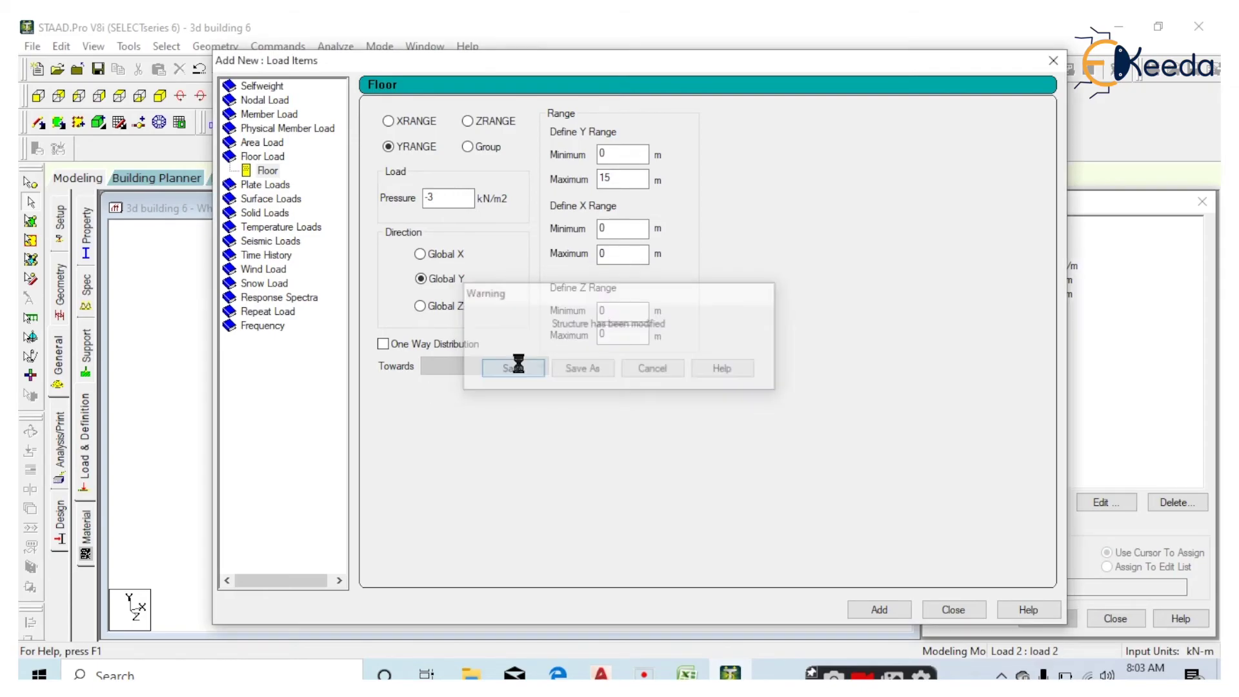
{"action": "left_click", "coordinate": [887, 608]}
{"action": "left_click", "coordinate": [953, 609]}
- Display load 2's floor load, then show load case 1's member loads, including -3 kN/m
{"action": "left_click", "coordinate": [1064, 321]}
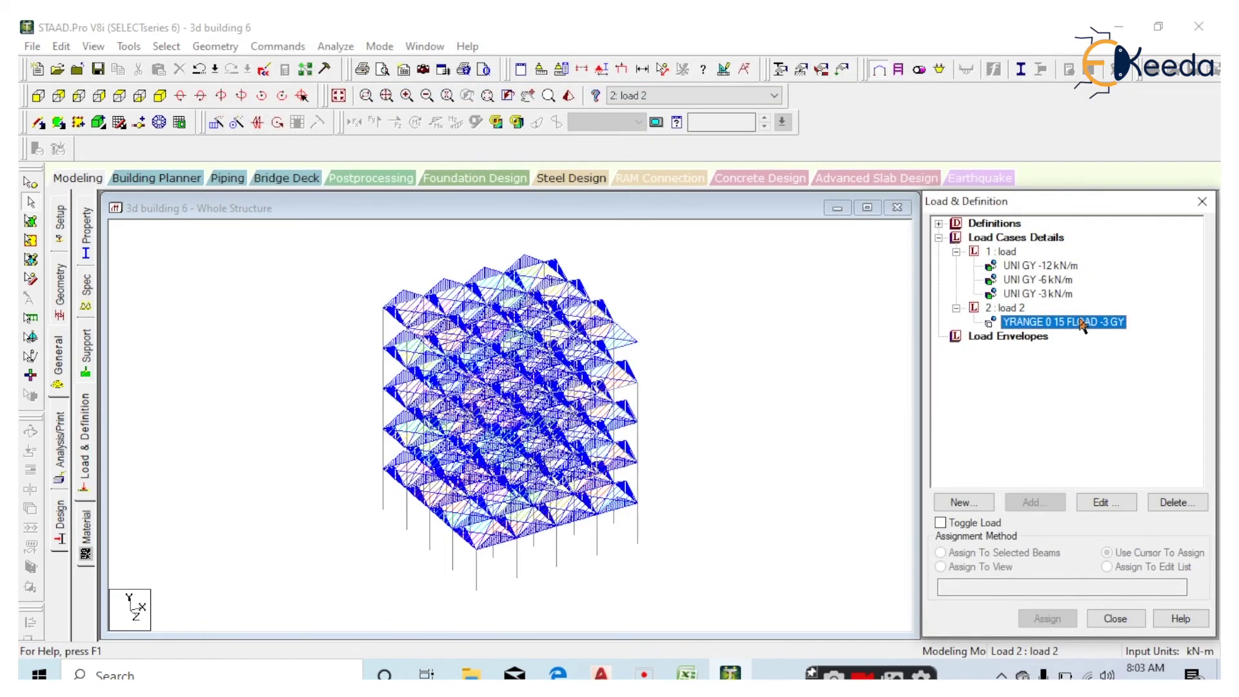
{"action": "left_click", "coordinate": [700, 441]}
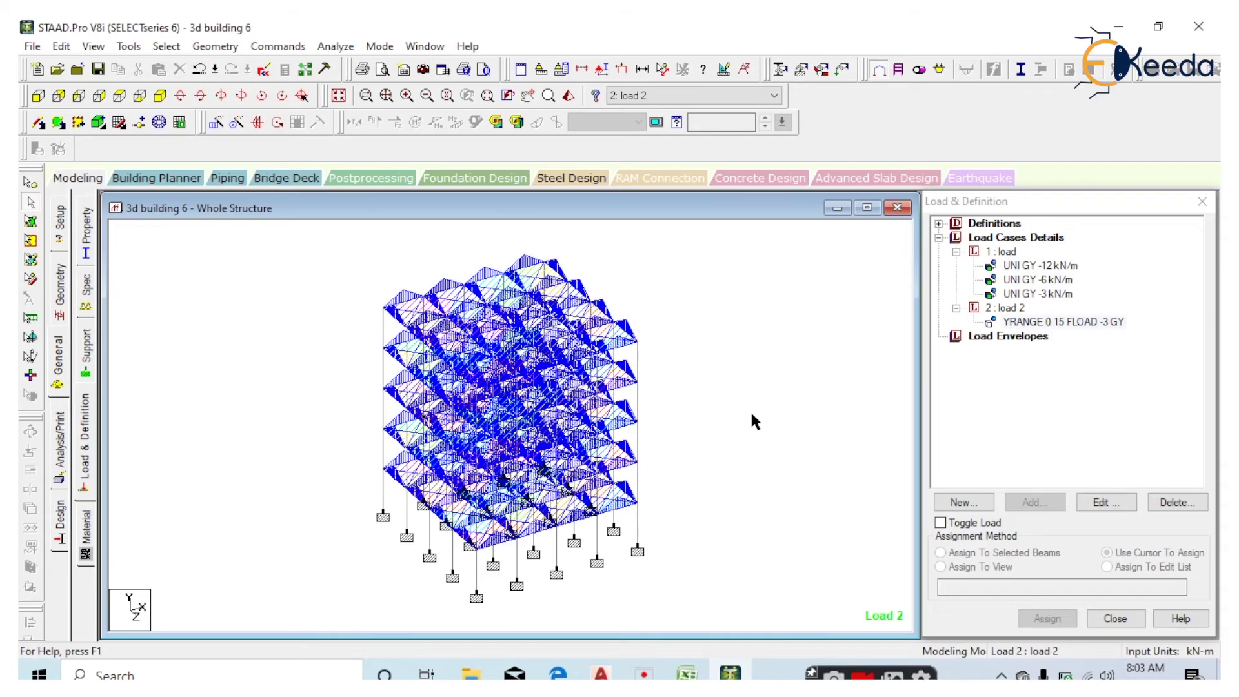
{"action": "left_click", "coordinate": [1190, 513]}
{"action": "left_click", "coordinate": [1030, 264]}
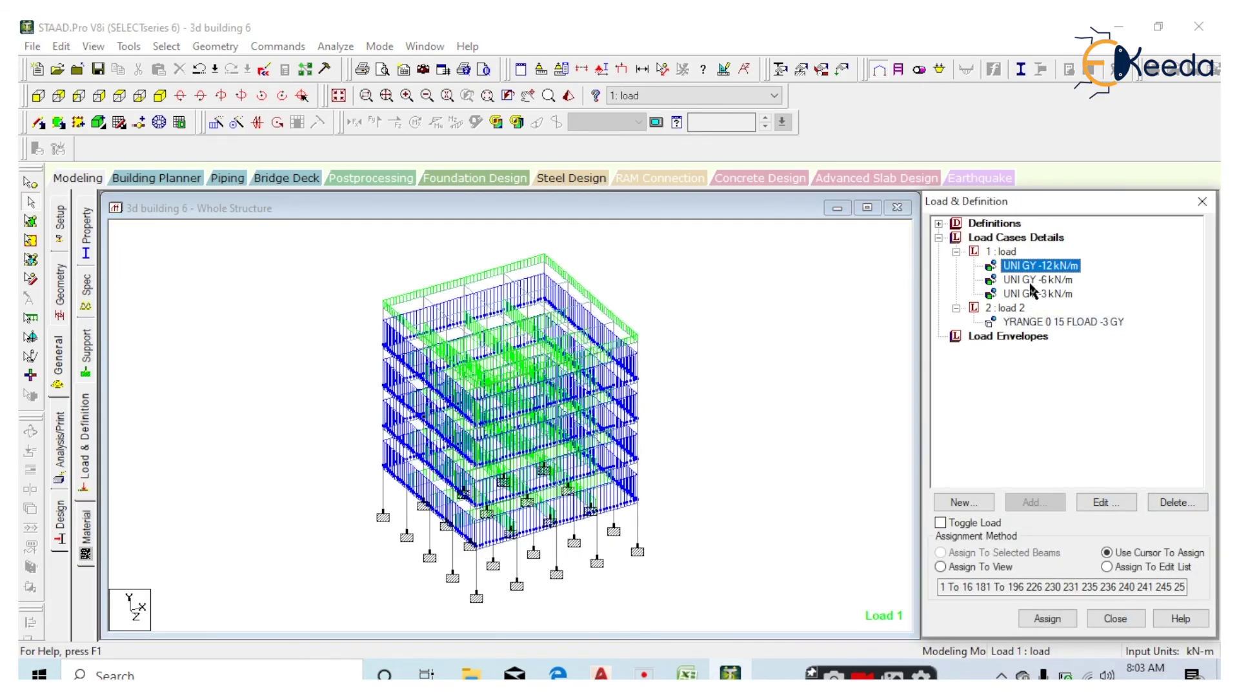
{"action": "left_click", "coordinate": [1039, 296]}
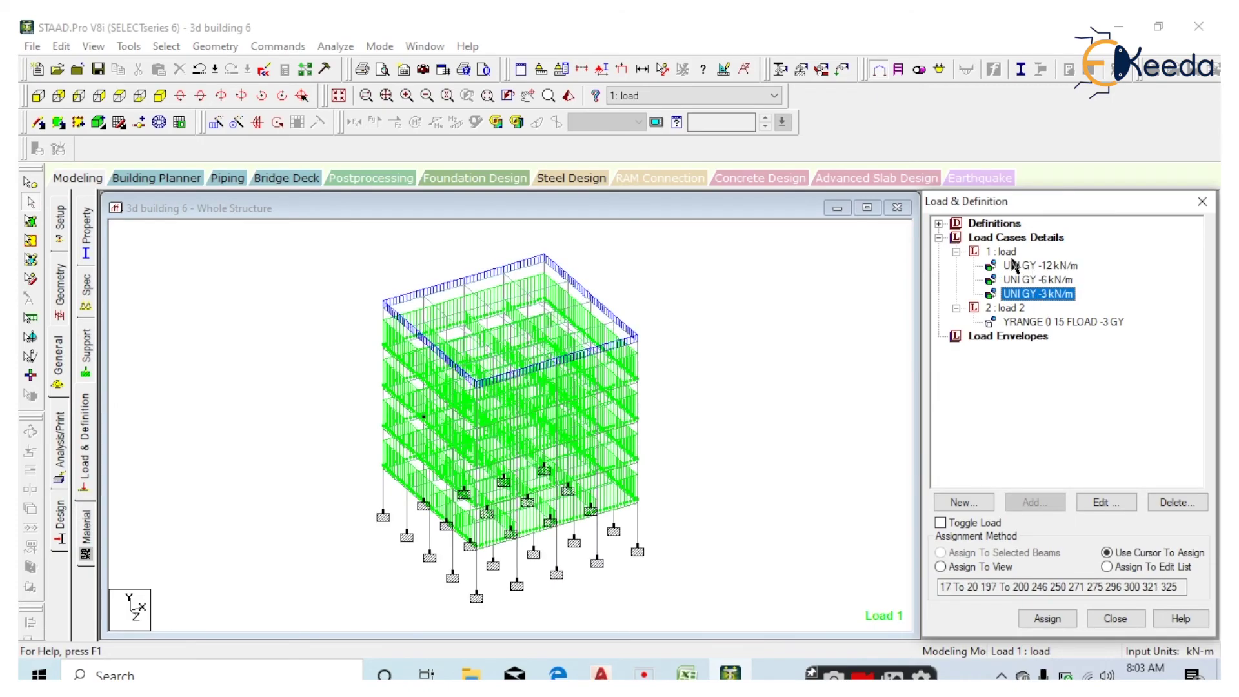